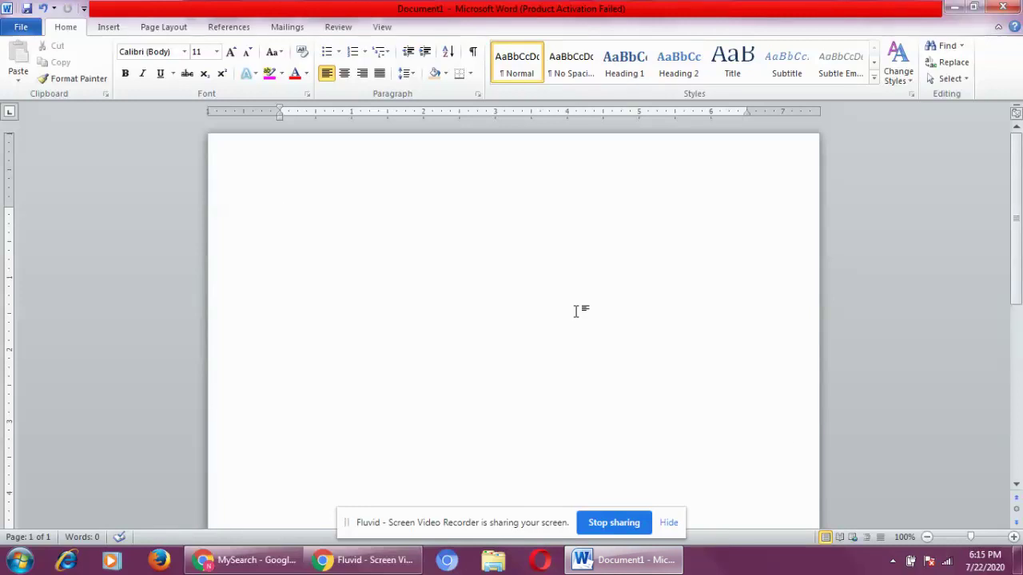
Insert a WordArt object using the blue style with a light blue outline, first in the fourth row.
click(108, 27)
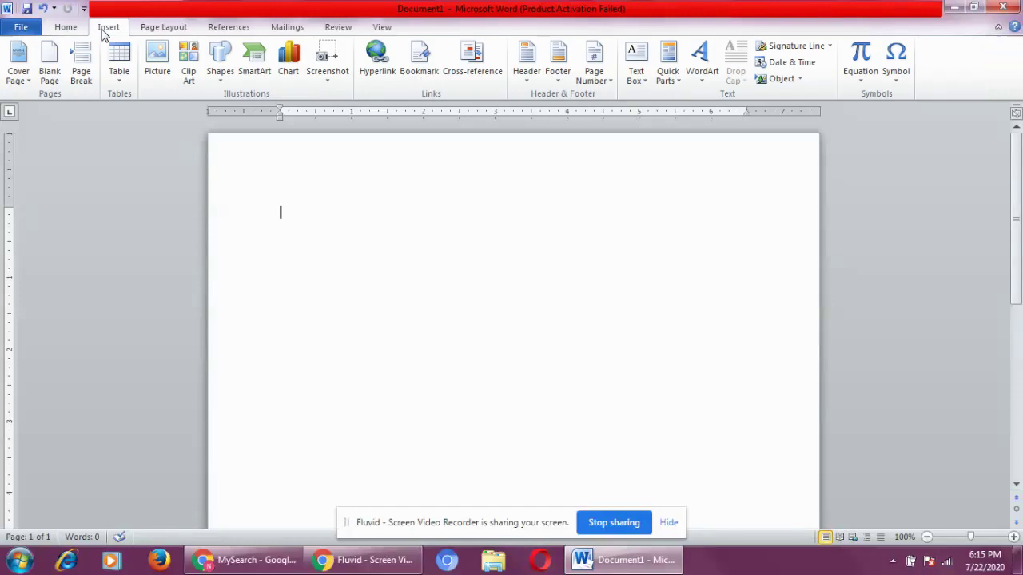
click(703, 84)
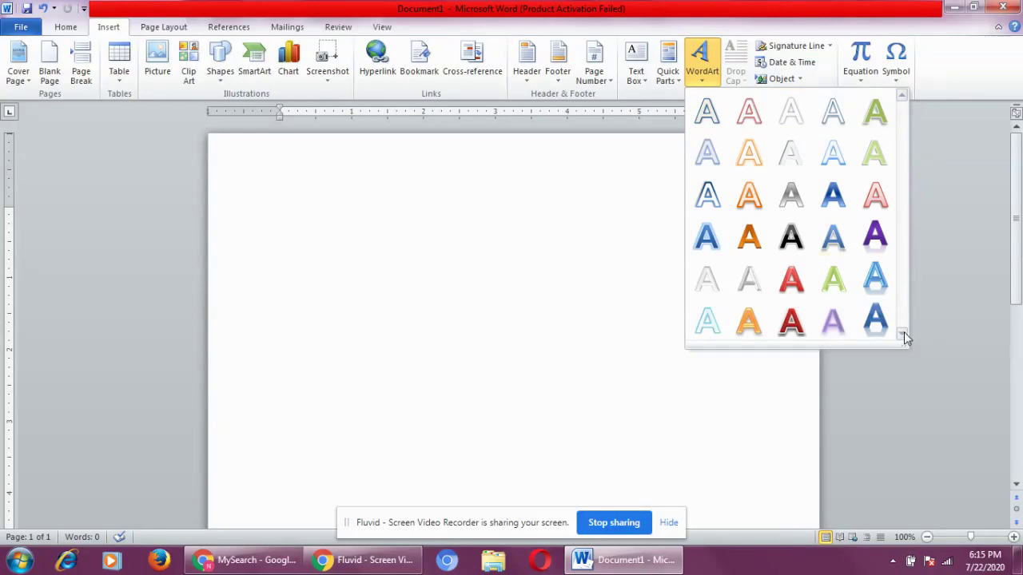
click(710, 247)
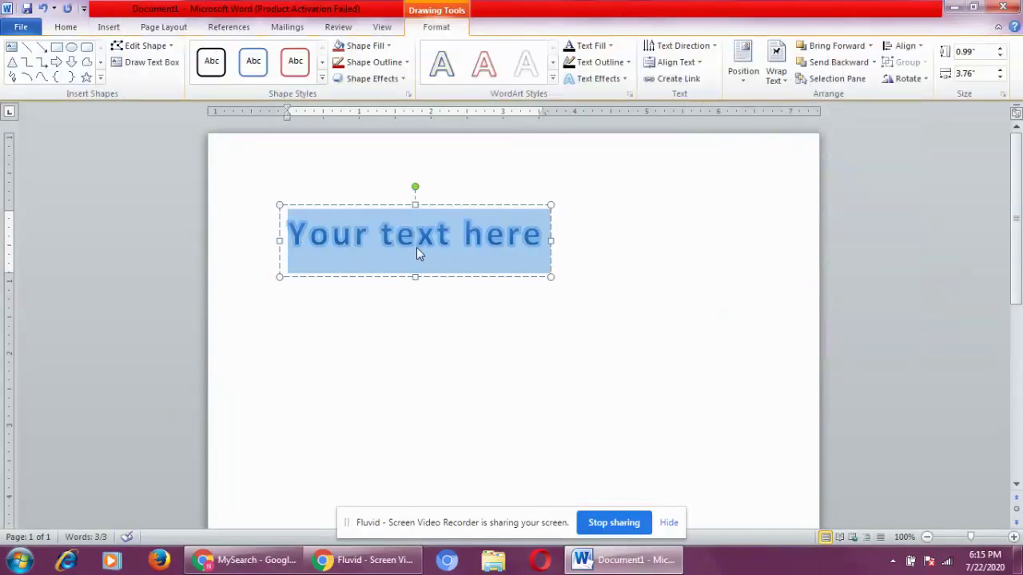
Replace the WordArt placeholder text with COMPUTER.
click(543, 239)
key(BackSpace)
key(BackSpace)
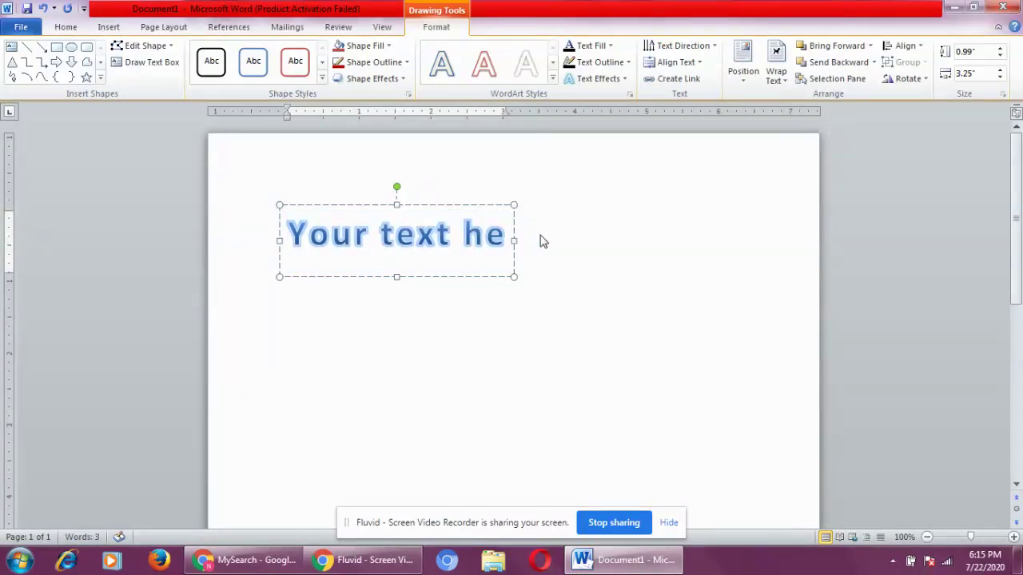
key(BackSpace)
key(BackSpace)
key(BackSpace)
key(BackSpace)
key(BackSpace)
key(BackSpace)
key(BackSpace)
key(BackSpace)
key(BackSpace)
key(BackSpace)
key(BackSpace)
key(BackSpace)
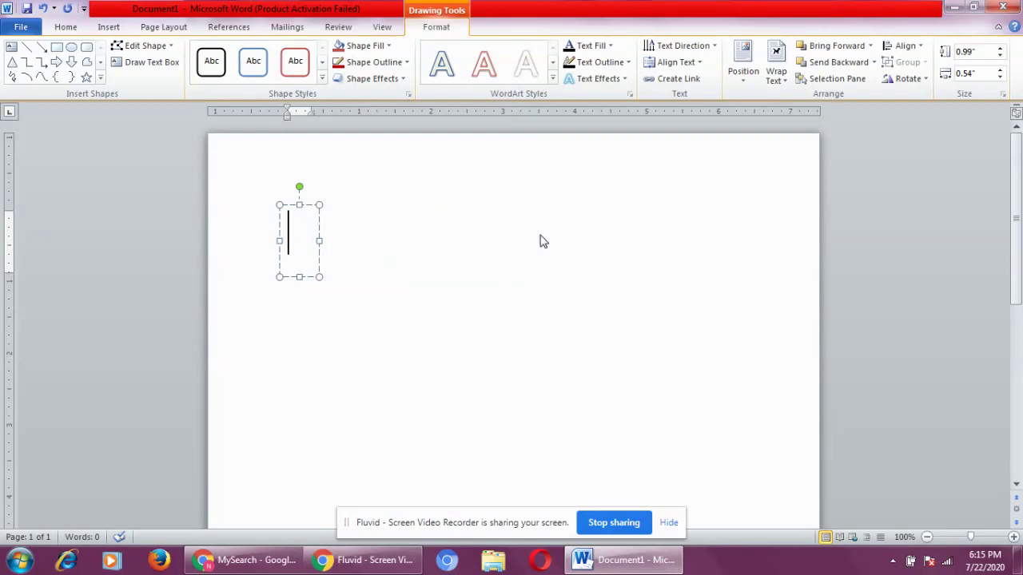
text(COMPUT)
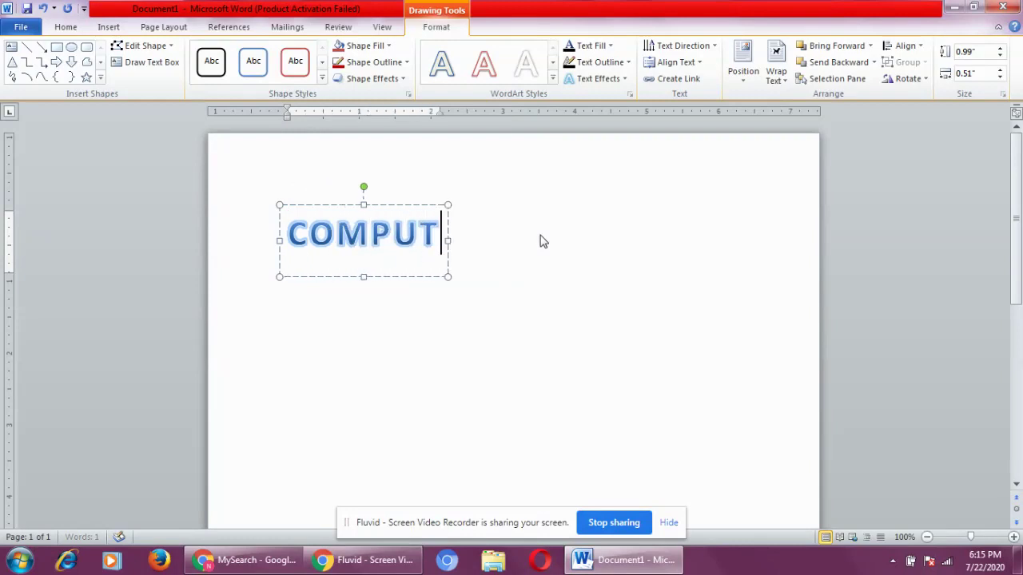
text(ER)
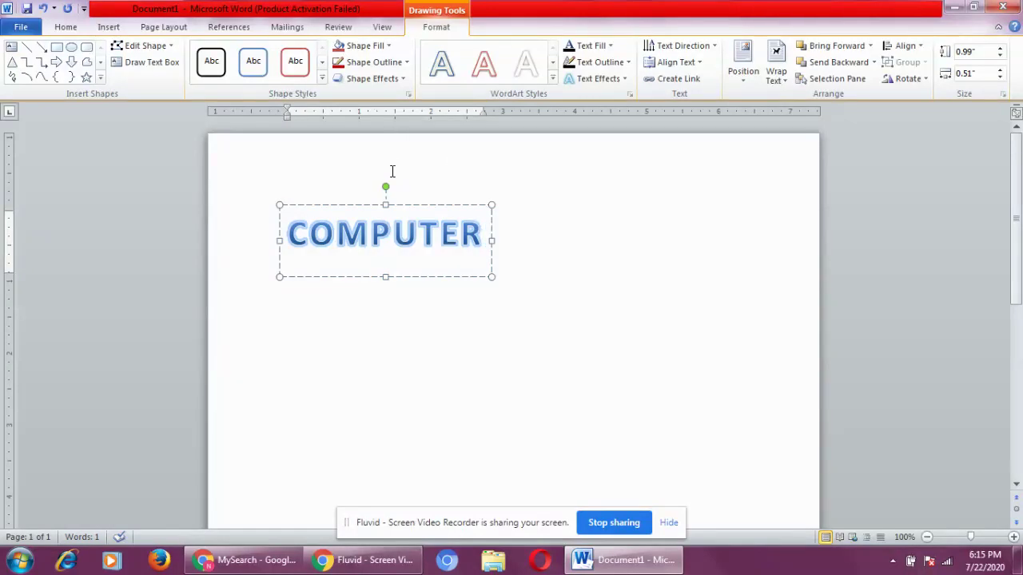
Tilt the COMPUTER WordArt slightly clockwise and rotate it back to horizontal.
mouse_move(385, 188)
mouse_down()
mouse_move(341, 192)
mouse_move(500, 219)
mouse_move(354, 192)
mouse_move(390, 162)
mouse_move(405, 233)
mouse_move(405, 200)
mouse_move(389, 192)
mouse_up()
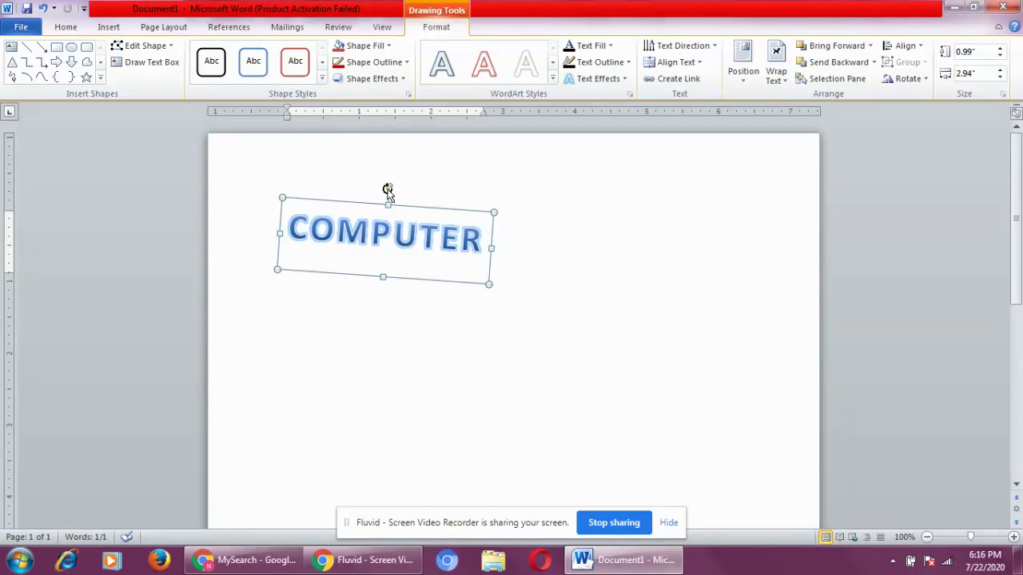
drag(389, 192, 386, 190)
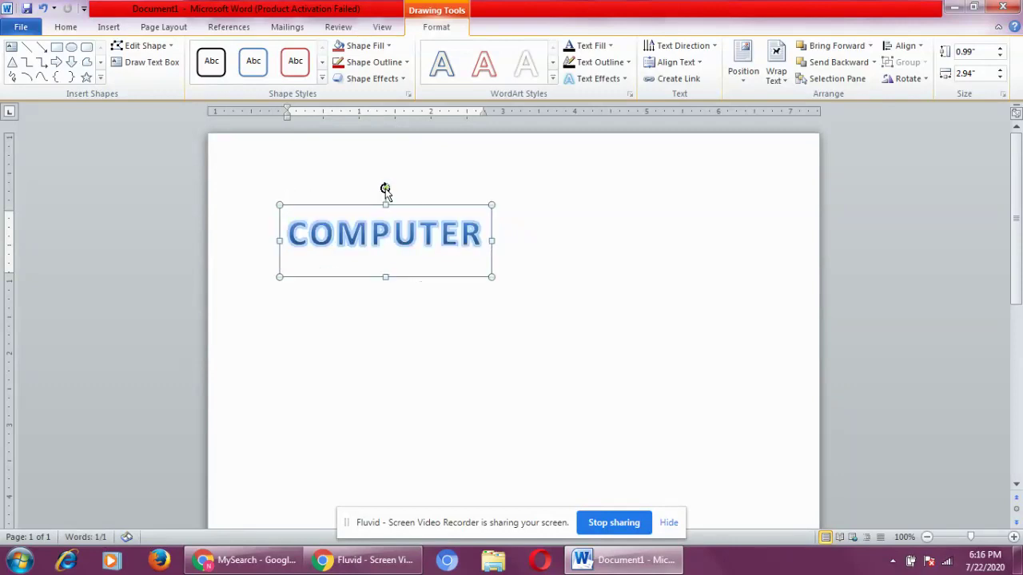
Apply the light orange gradient shape style from the fourth row to the COMPUTER WordArt box.
click(323, 76)
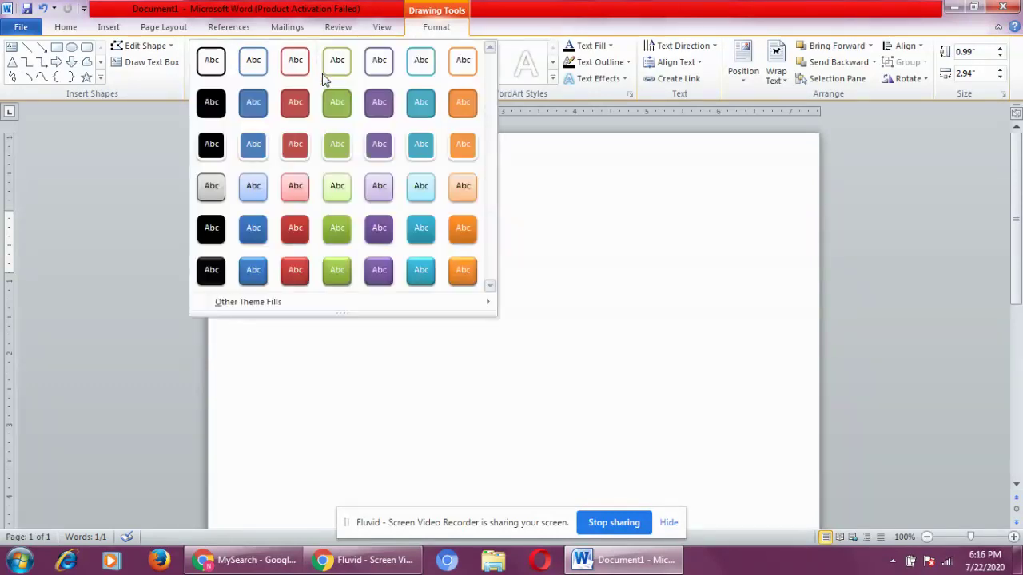
click(456, 190)
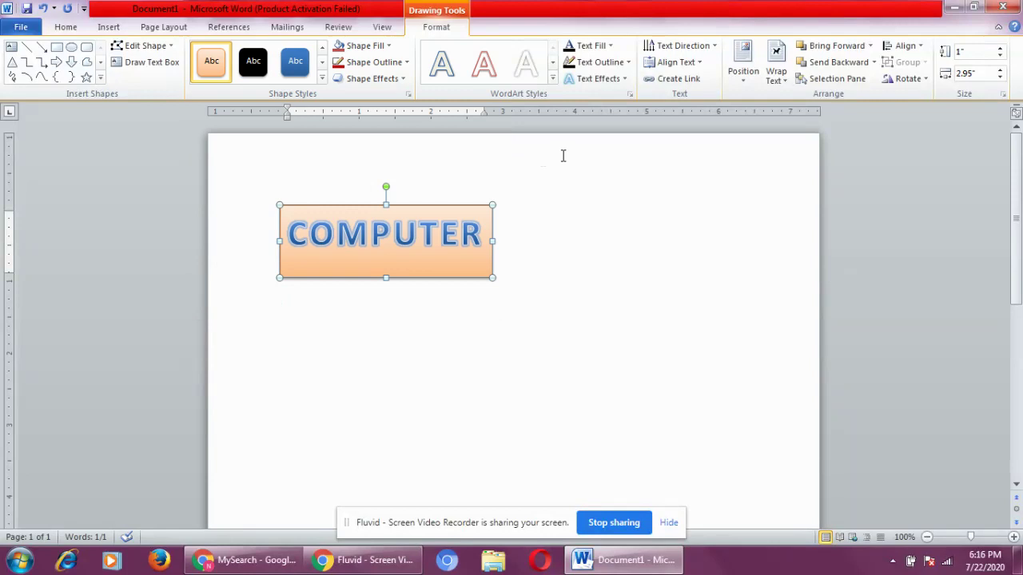
click(563, 156)
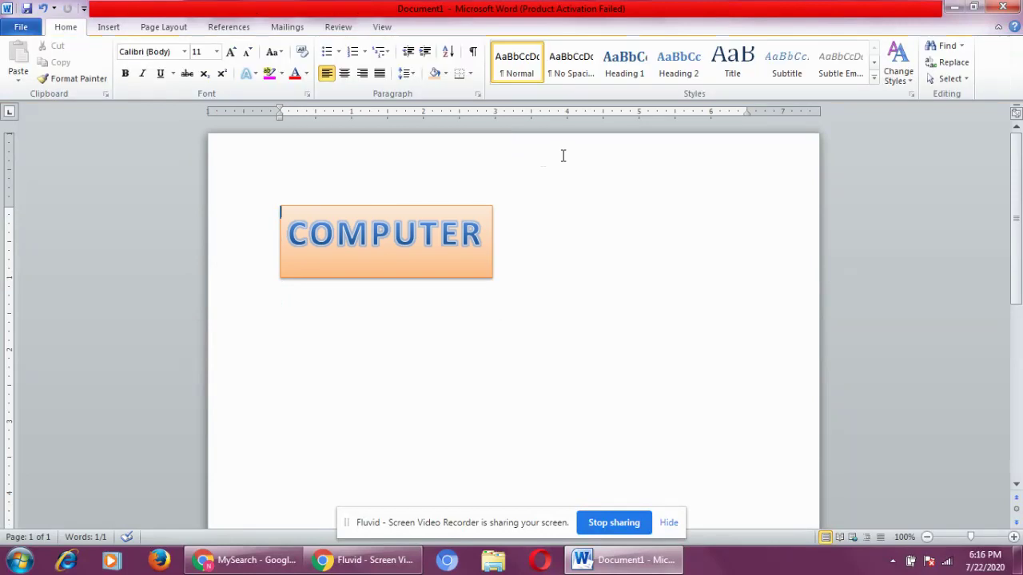
Fill the COMPUTER WordArt box with a solid light orange theme color.
click(442, 255)
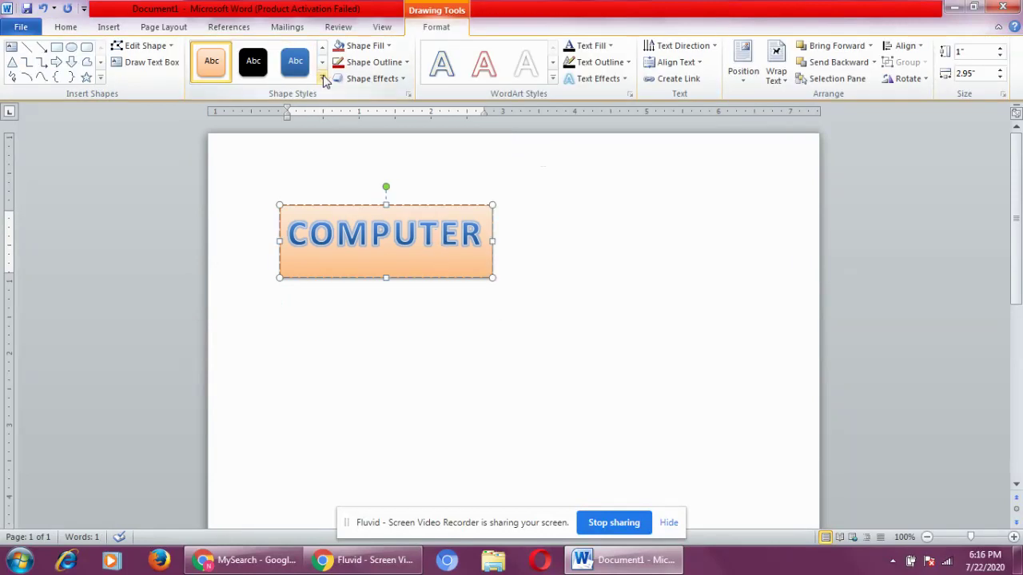
click(390, 47)
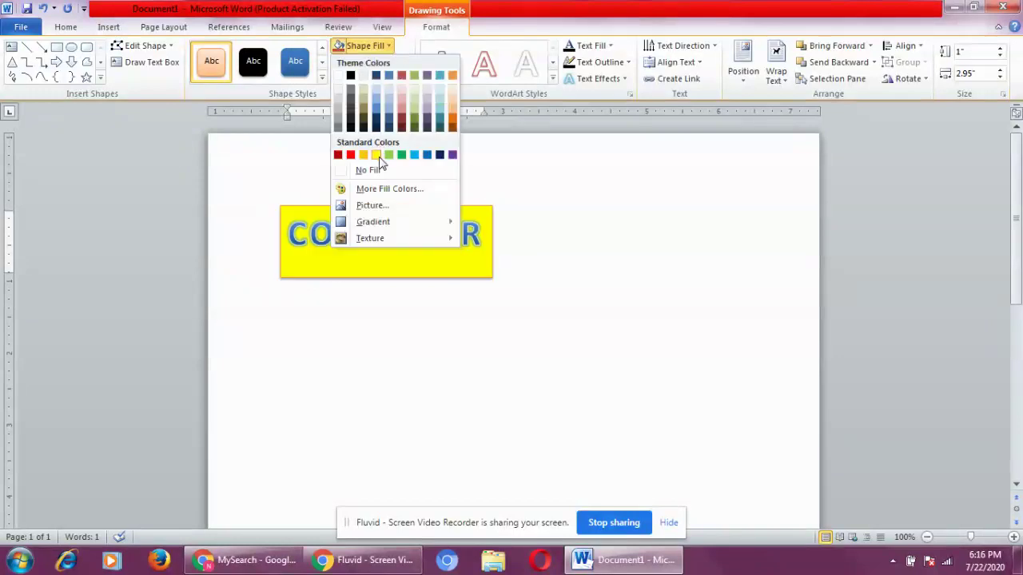
click(450, 108)
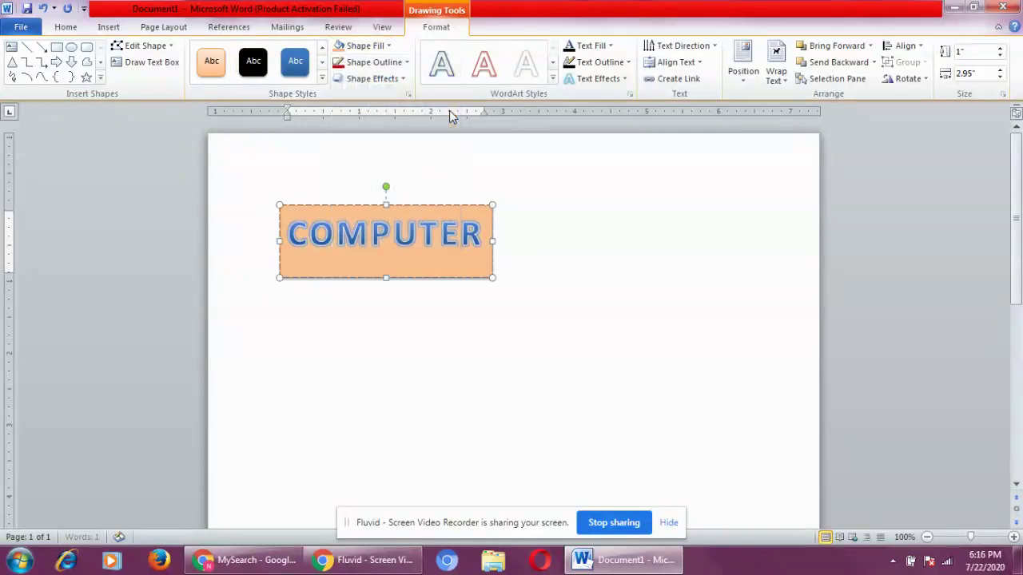
Give the COMPUTER lettering a light red theme fill and a standard red outline.
click(609, 46)
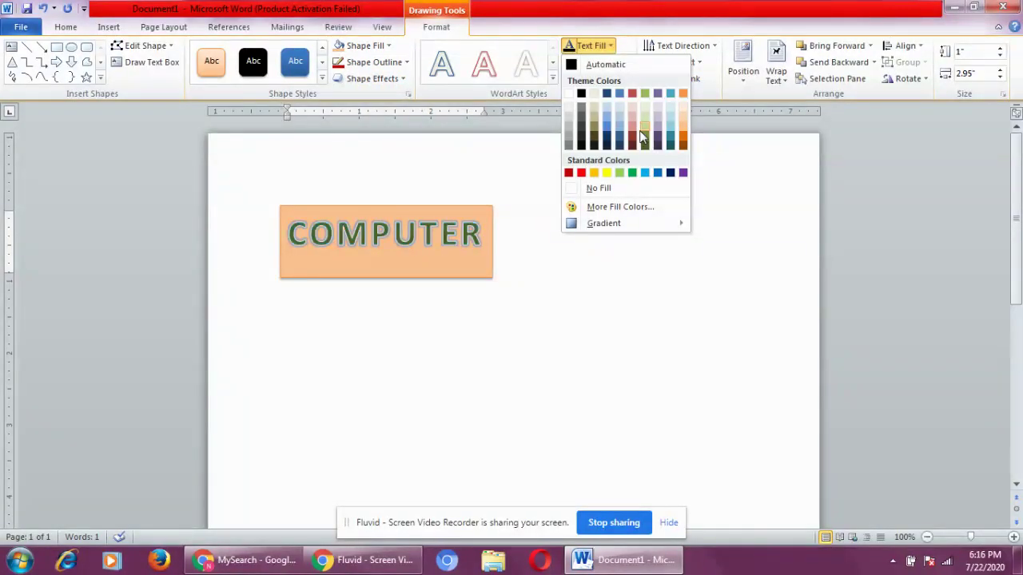
click(632, 107)
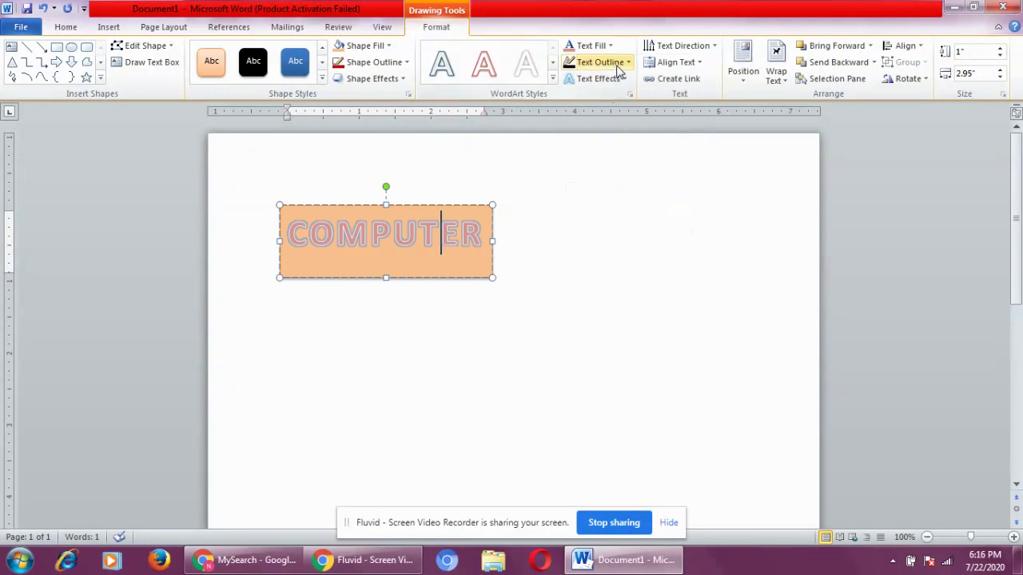
click(626, 64)
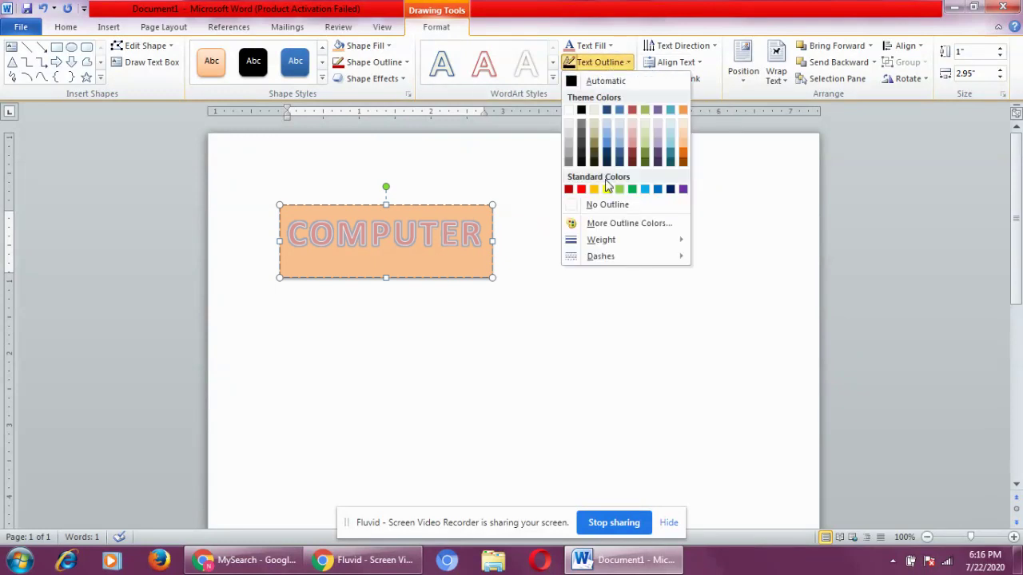
click(582, 190)
Apply the first Parallel 3-D rotation preset to the COMPUTER WordArt text.
click(625, 79)
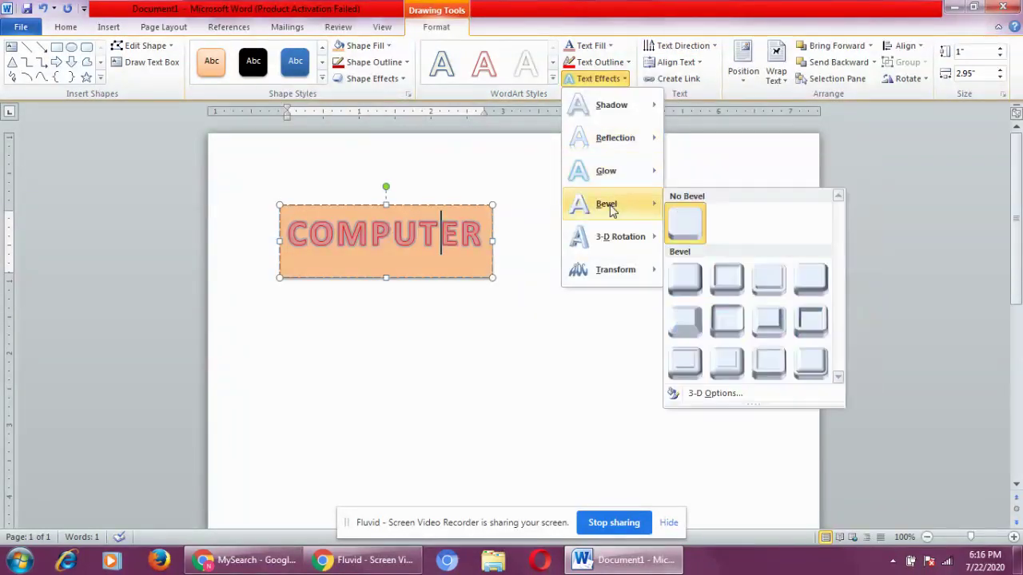
mouse_move(617, 243)
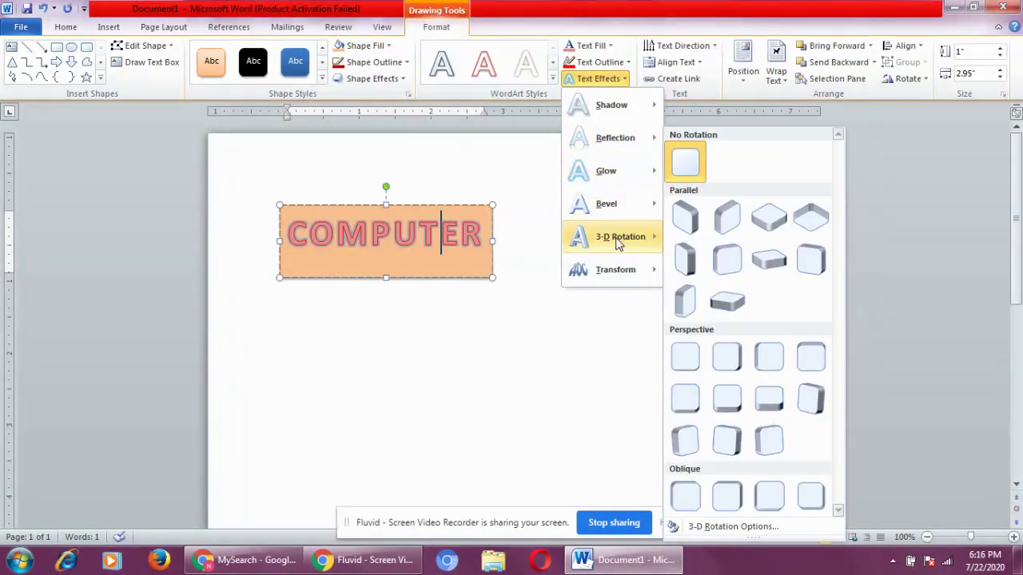
click(697, 219)
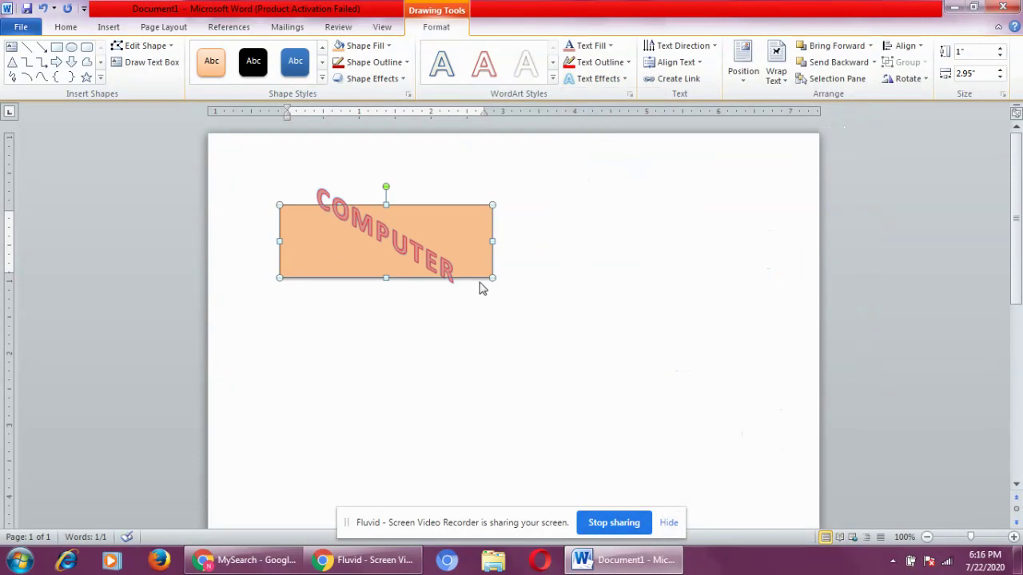
click(423, 258)
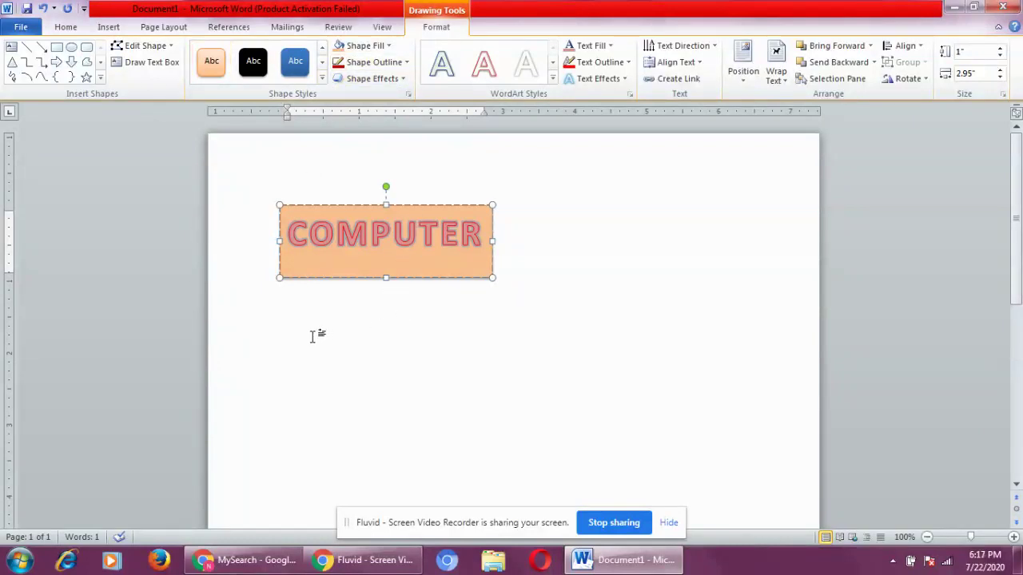
click(421, 219)
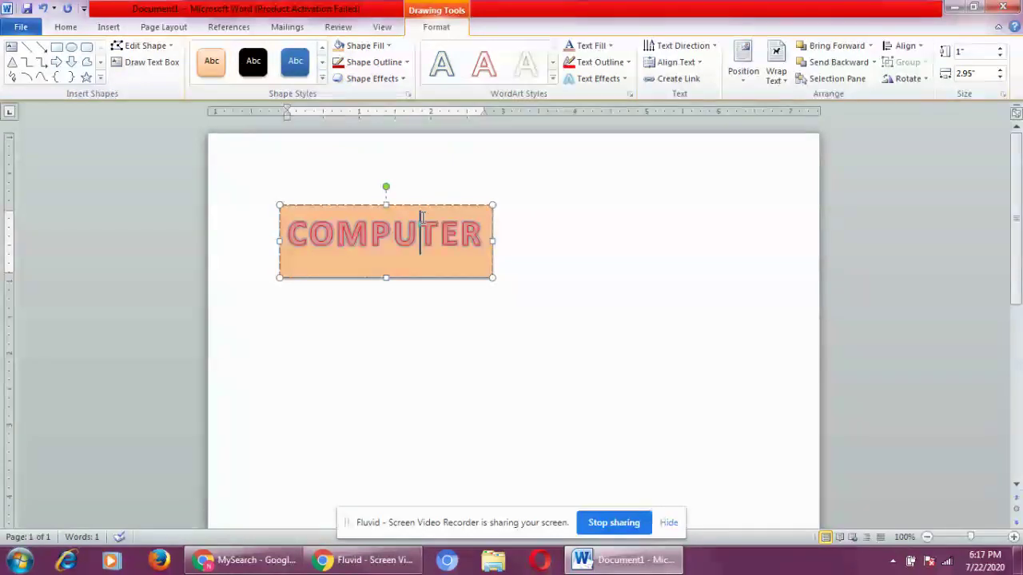
click(569, 319)
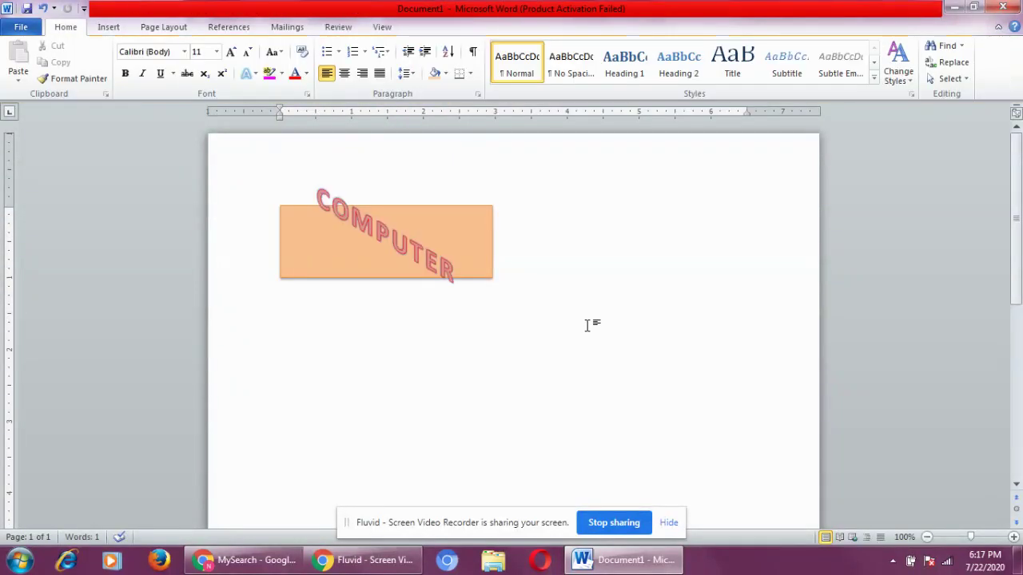
Delete the COMPUTER WordArt from the page.
click(452, 233)
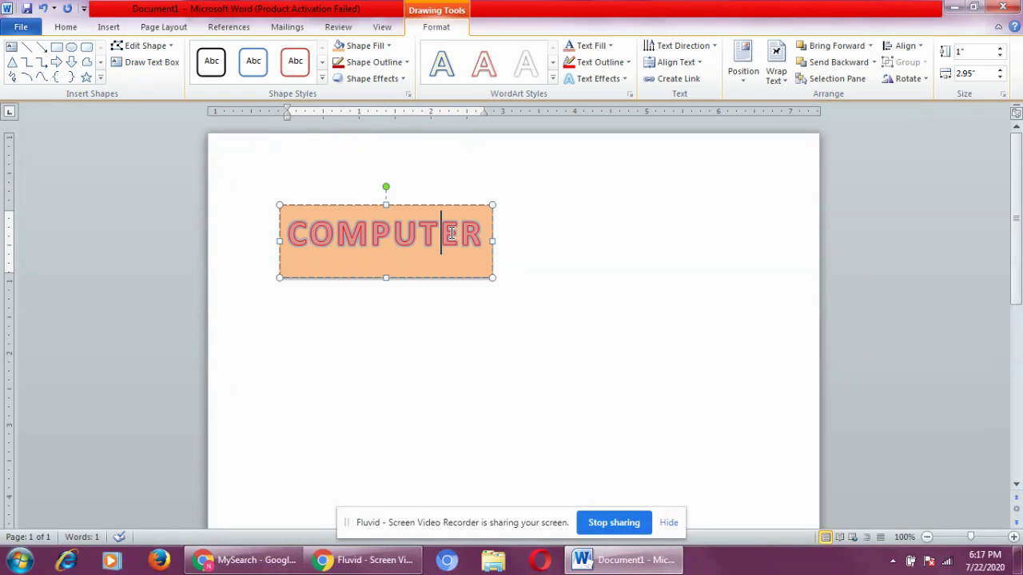
key(BackSpace)
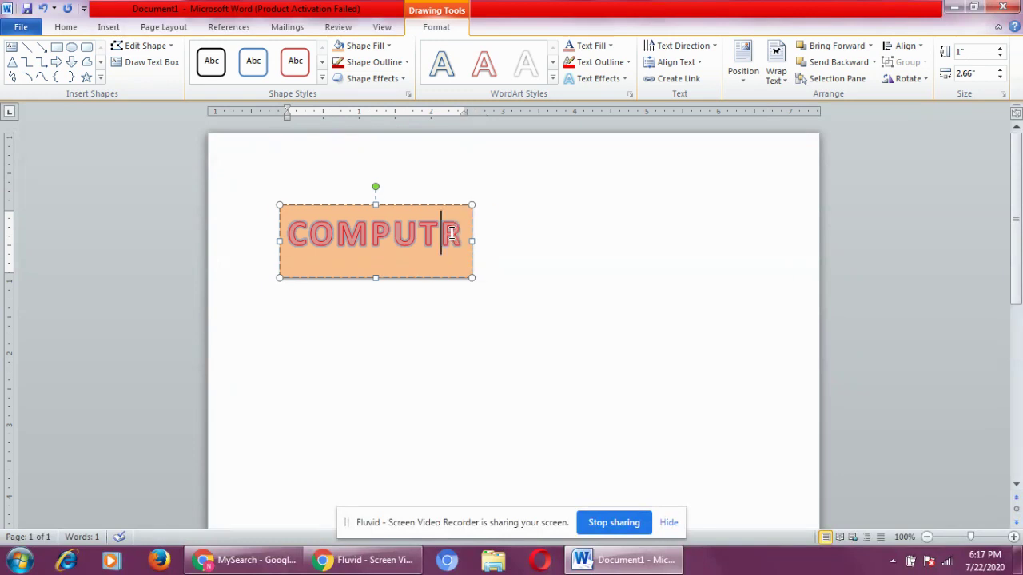
key(Delete)
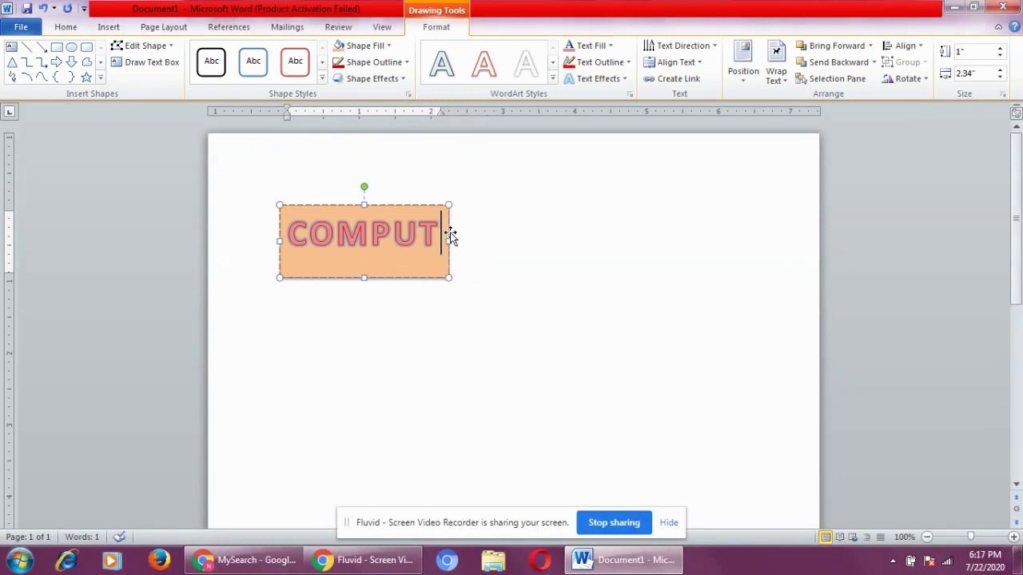
click(452, 233)
key(Delete)
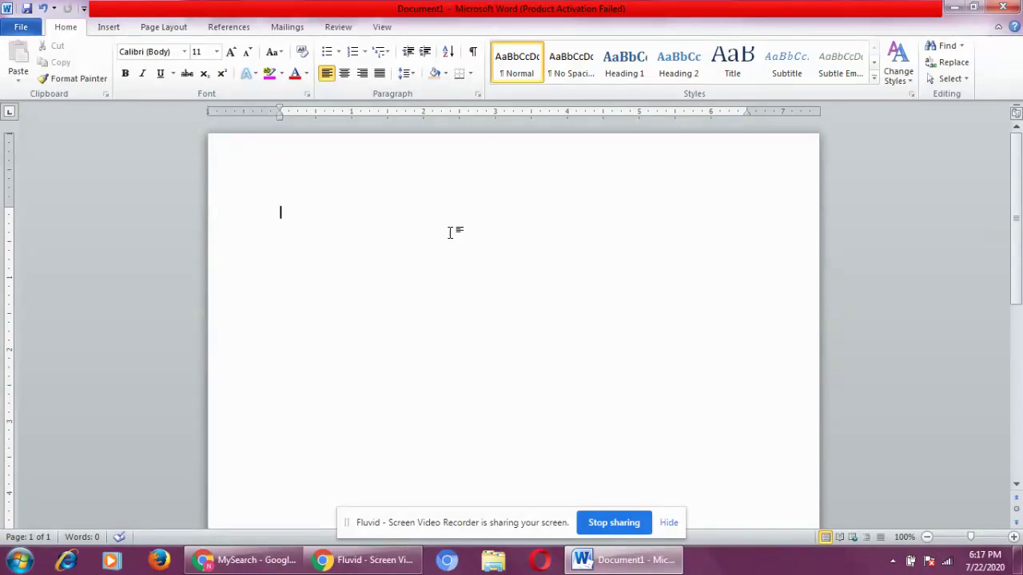
Search the clip art collection for HUMAN across all media file types.
click(110, 28)
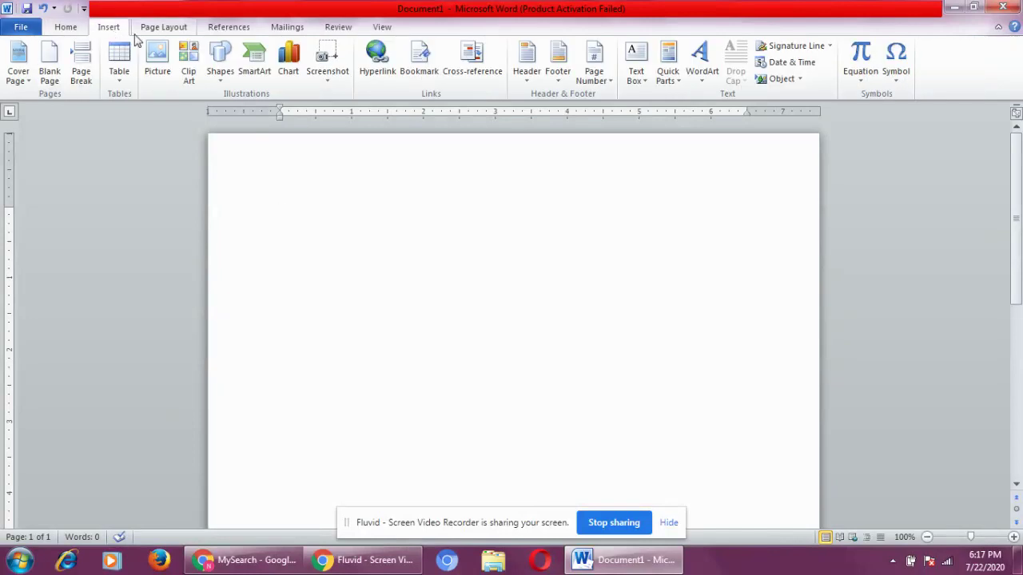
click(190, 78)
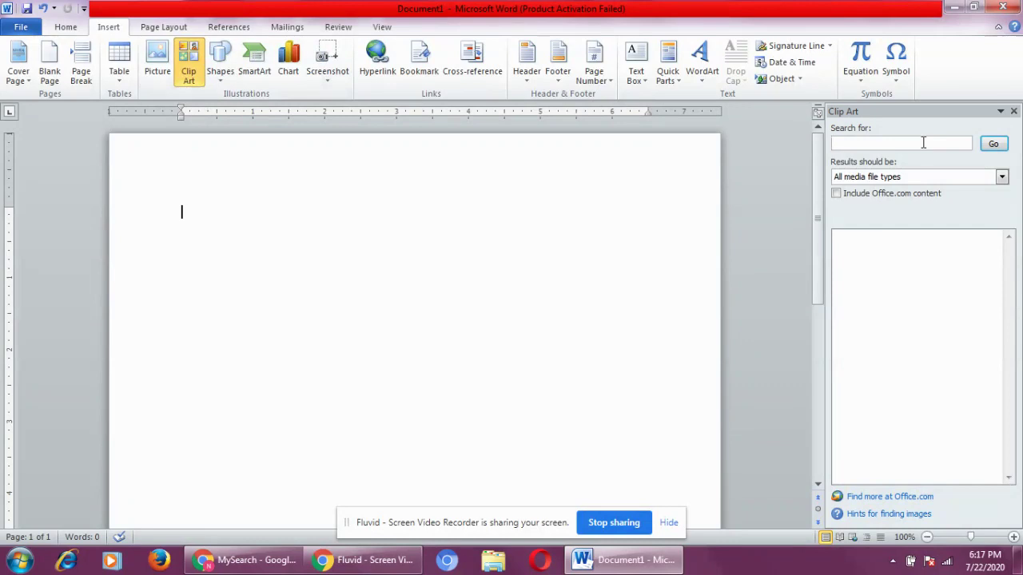
click(923, 143)
text(HUMAN)
click(994, 145)
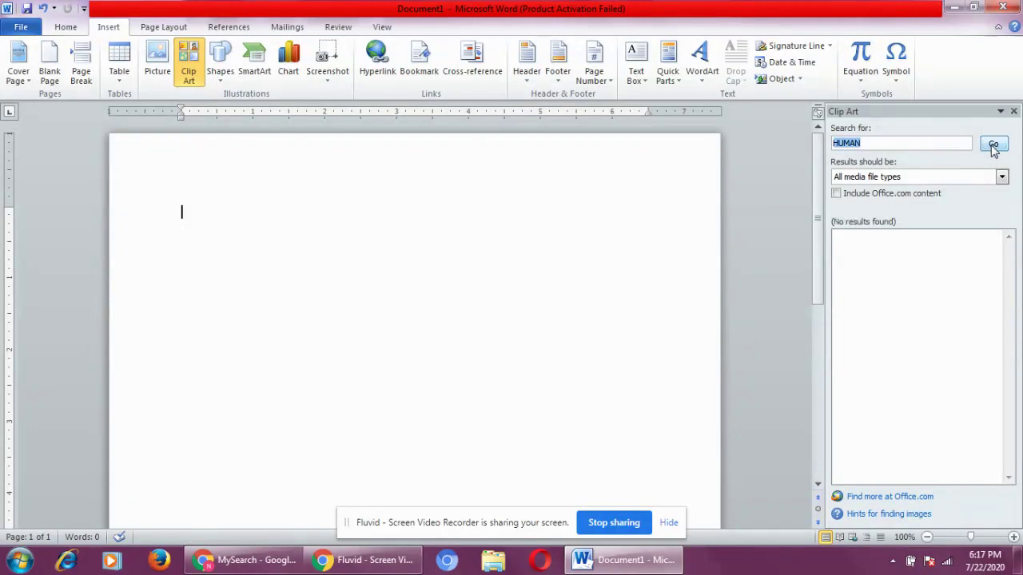
Replace the clip art search term with car and run the search.
click(907, 142)
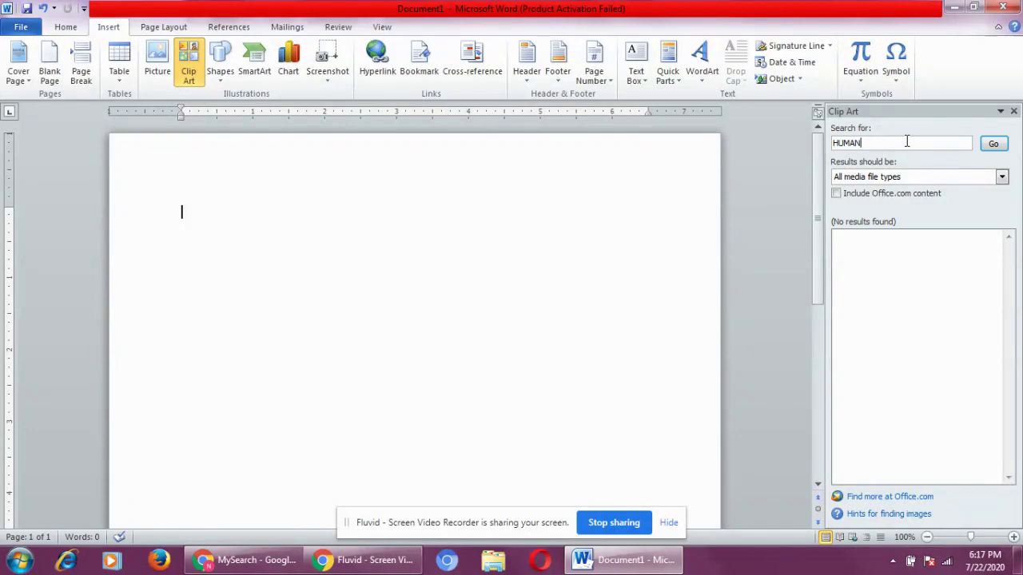
key(BackSpace)
key(BackSpace)
key(BackSpace)
key(BackSpace)
key(BackSpace)
text(car)
key(Return)
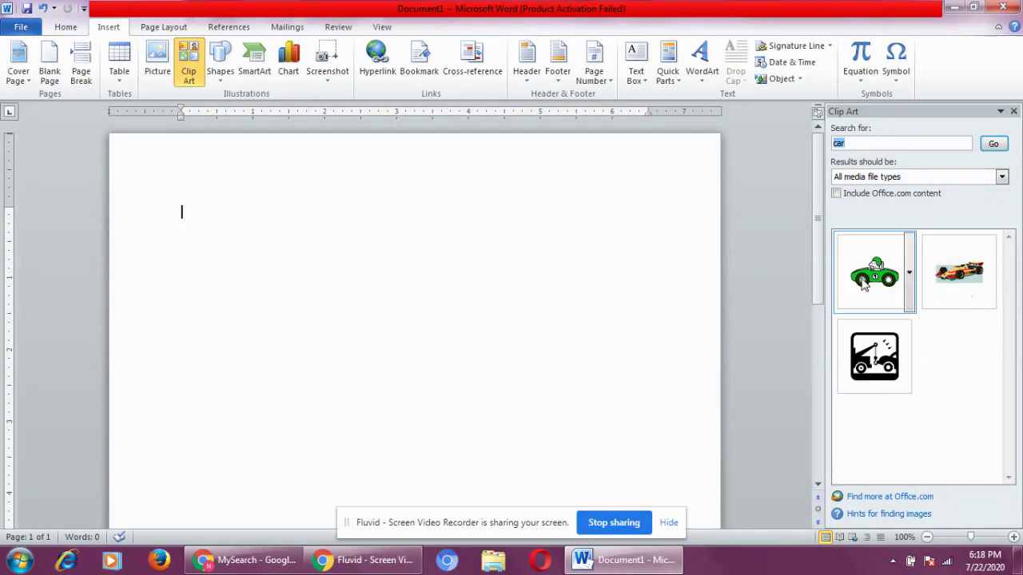
Search the clip art collection for plants instead.
click(921, 139)
key(BackSpace)
key(BackSpace)
key(BackSpace)
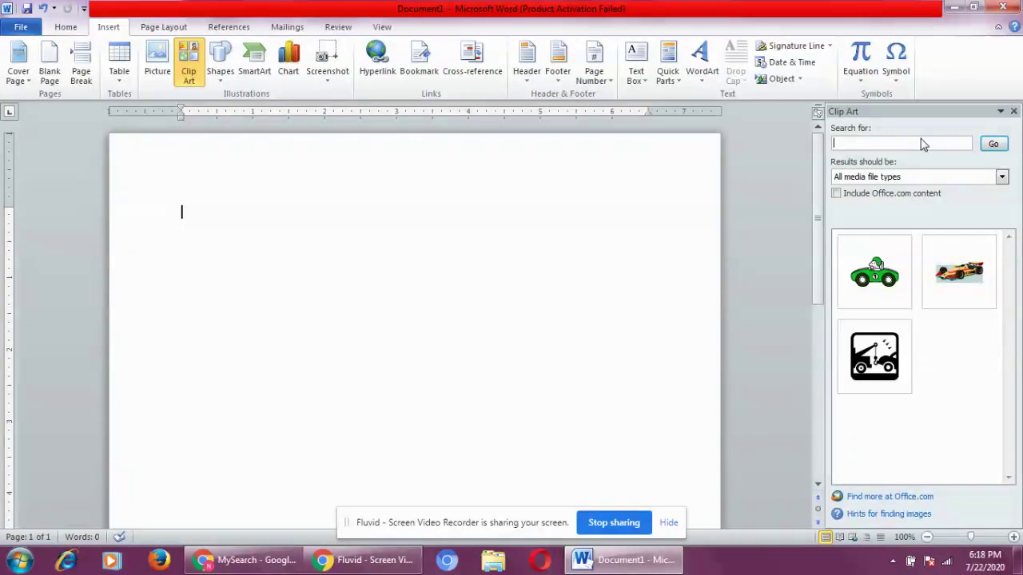
text(plants)
key(Return)
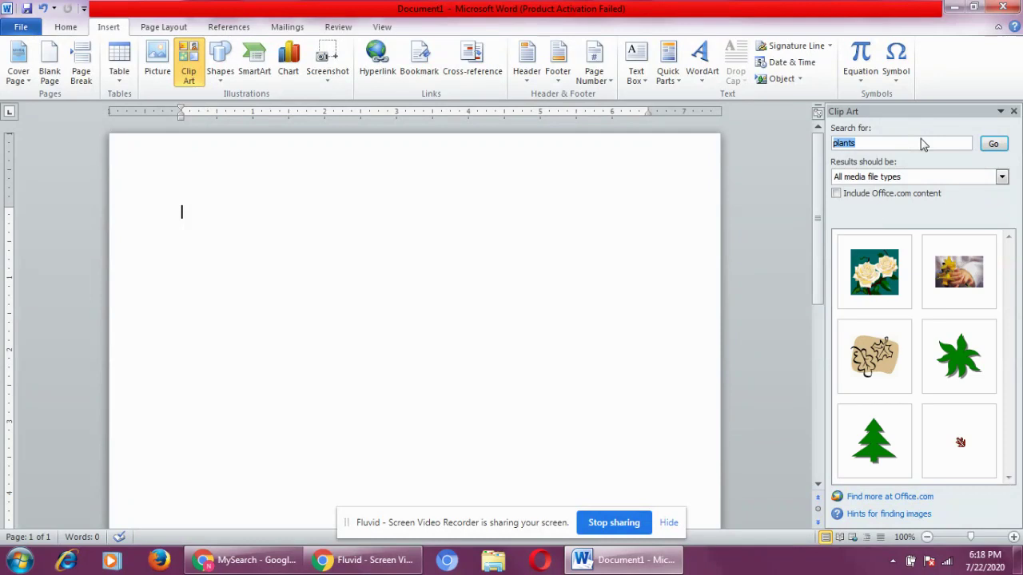
Search the clip art collection for animals and insert the rabbit picture into the document.
key(BackSpace)
text(animals)
key(Return)
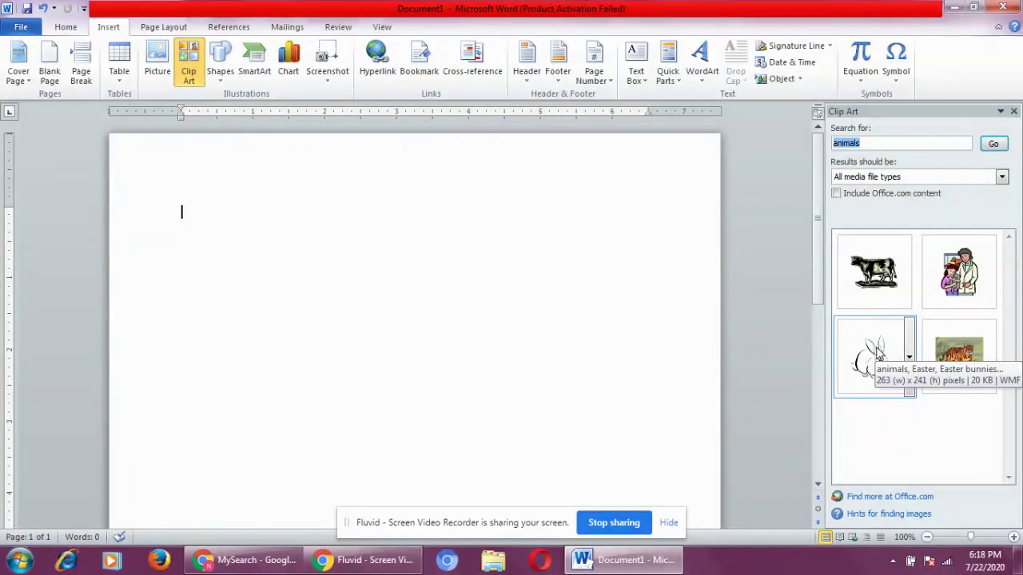
click(877, 351)
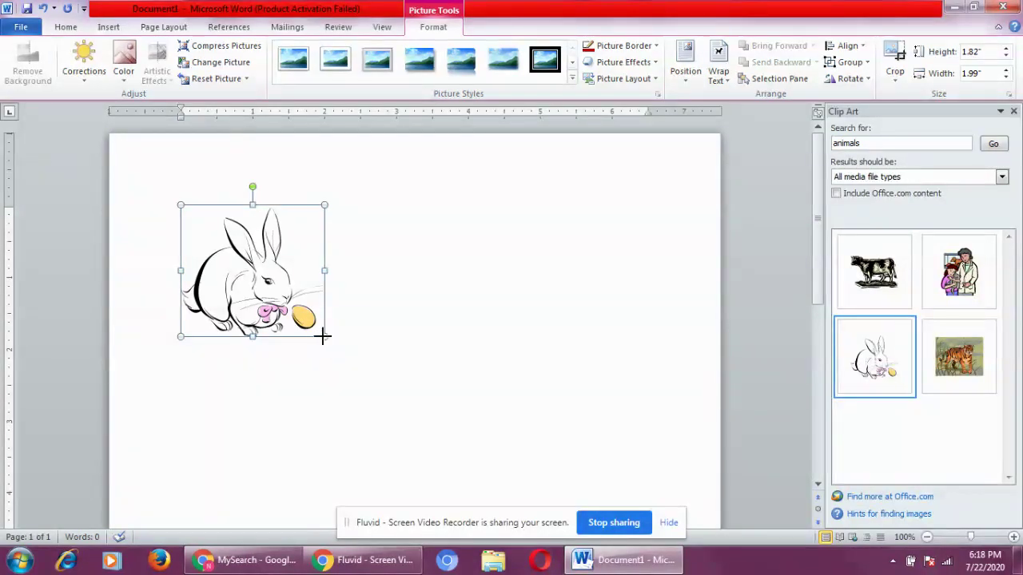
Resize the rabbit picture to about 2.42" high by 2.3" wide and give it a yellow picture border.
drag(324, 336, 372, 379)
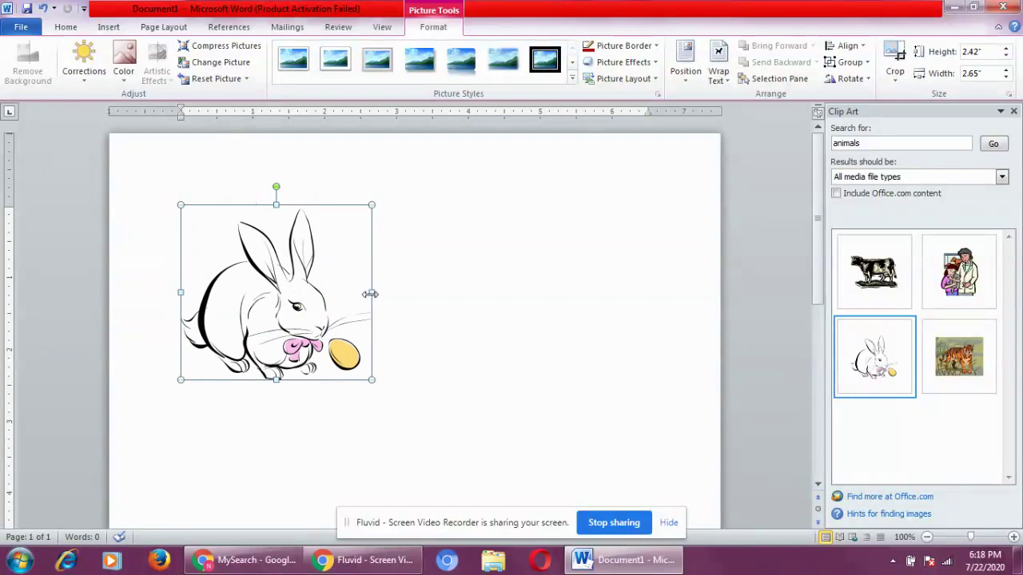
drag(370, 294, 347, 294)
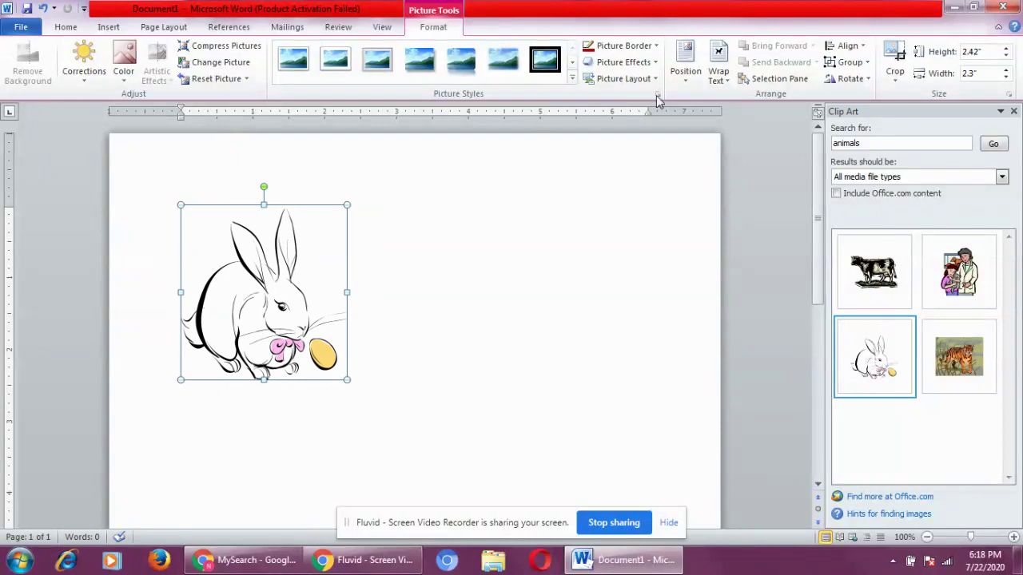
click(655, 45)
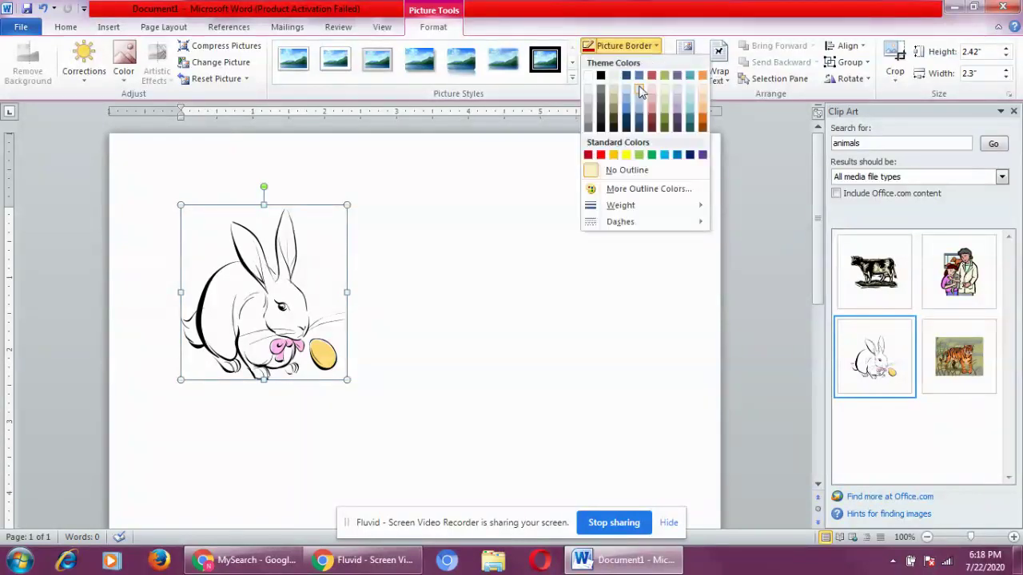
click(630, 156)
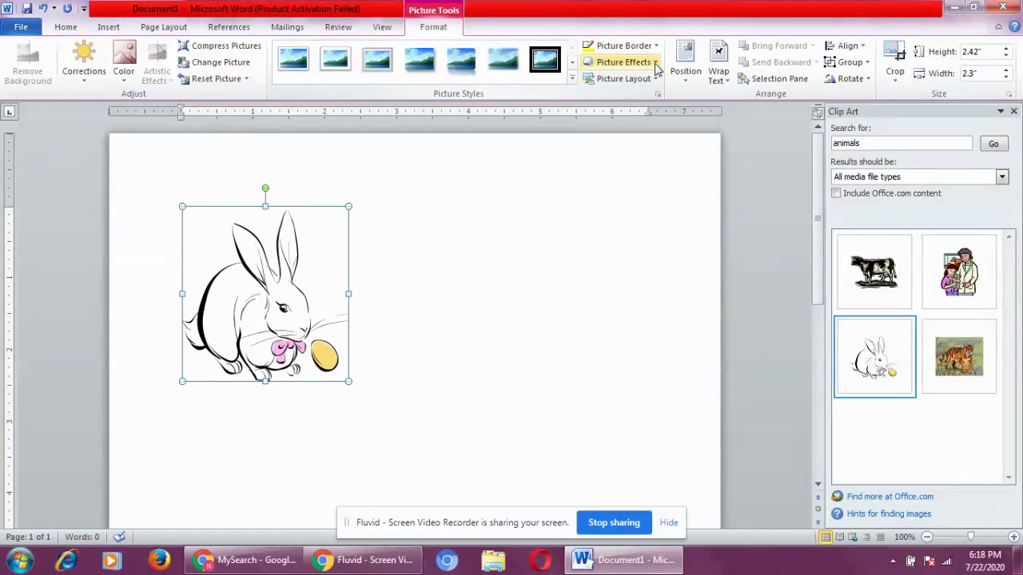
Apply the first reflection variation to the rabbit picture and preview the picture layouts without applying one.
click(655, 64)
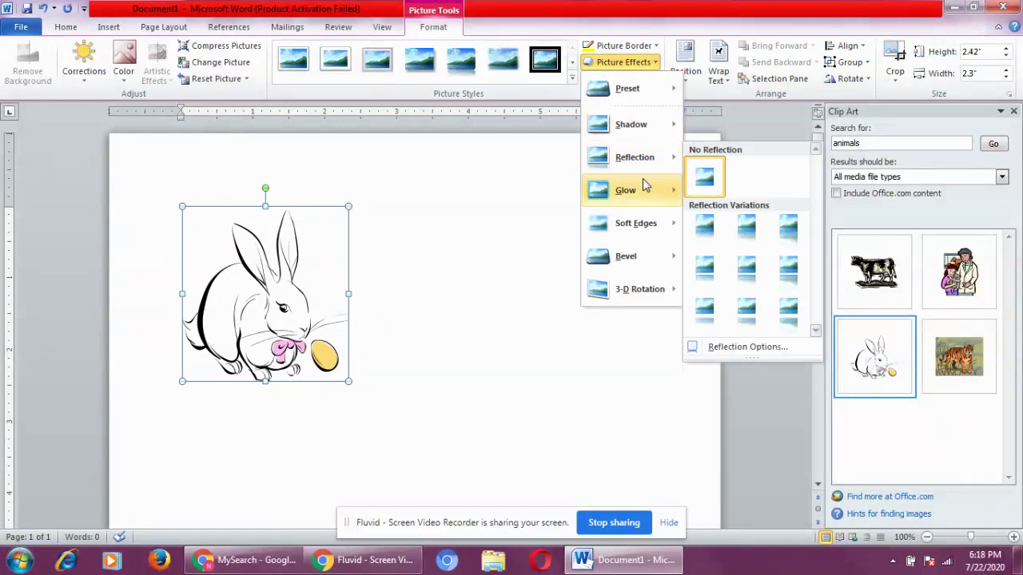
click(704, 229)
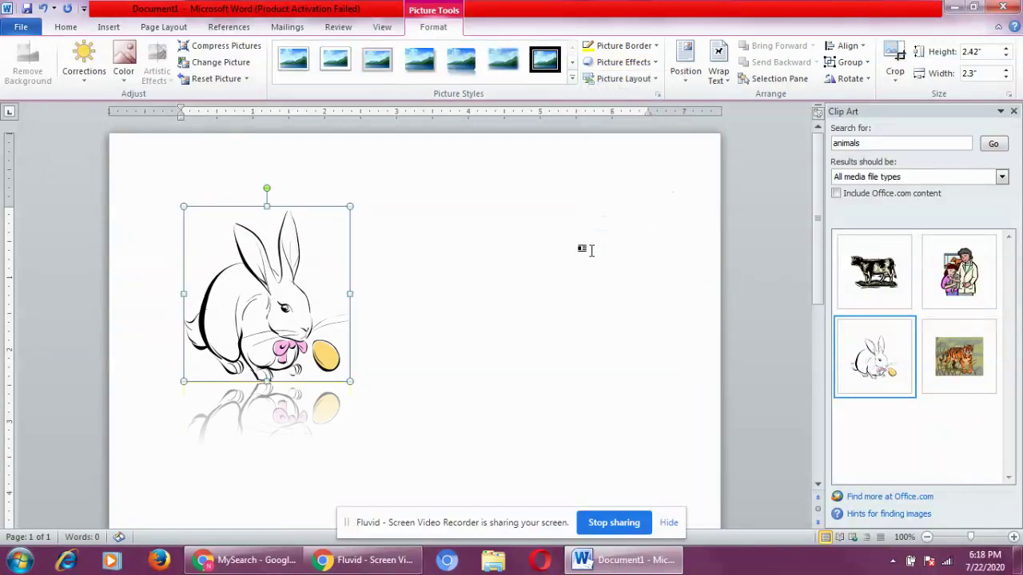
click(654, 79)
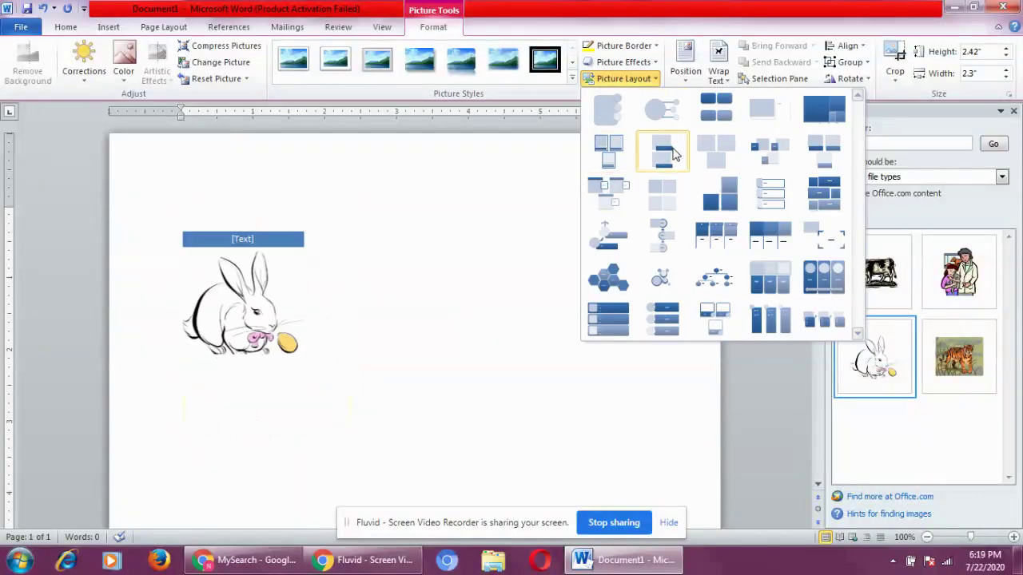
click(516, 199)
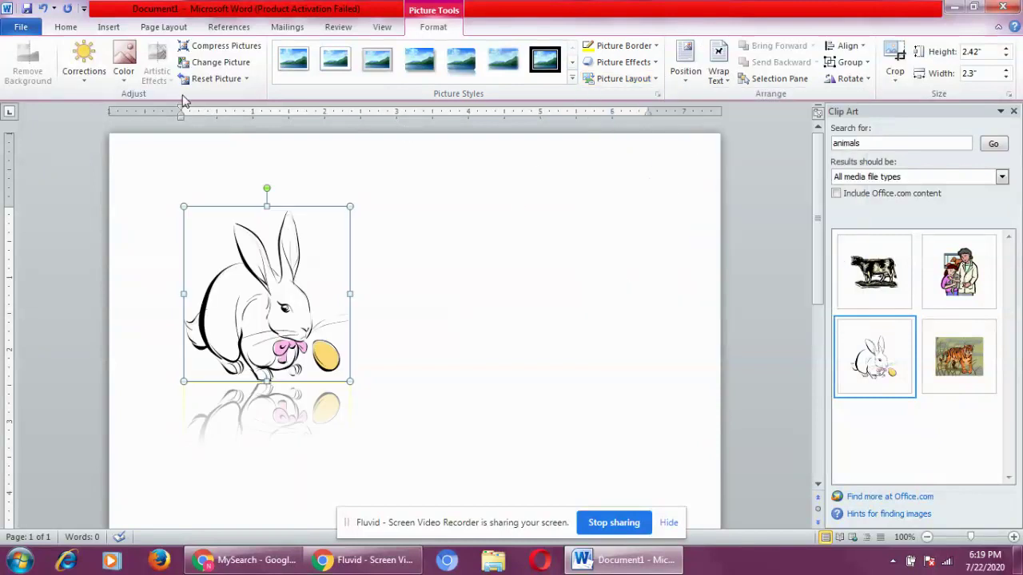
Recolor the rabbit picture orange and apply the highest-contrast correction preset at normal brightness.
click(127, 73)
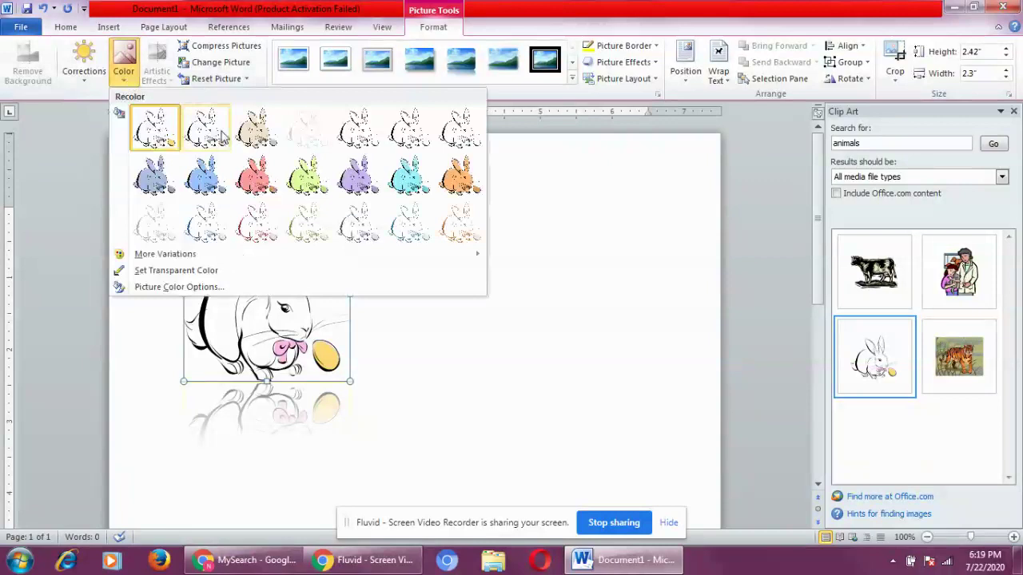
click(462, 180)
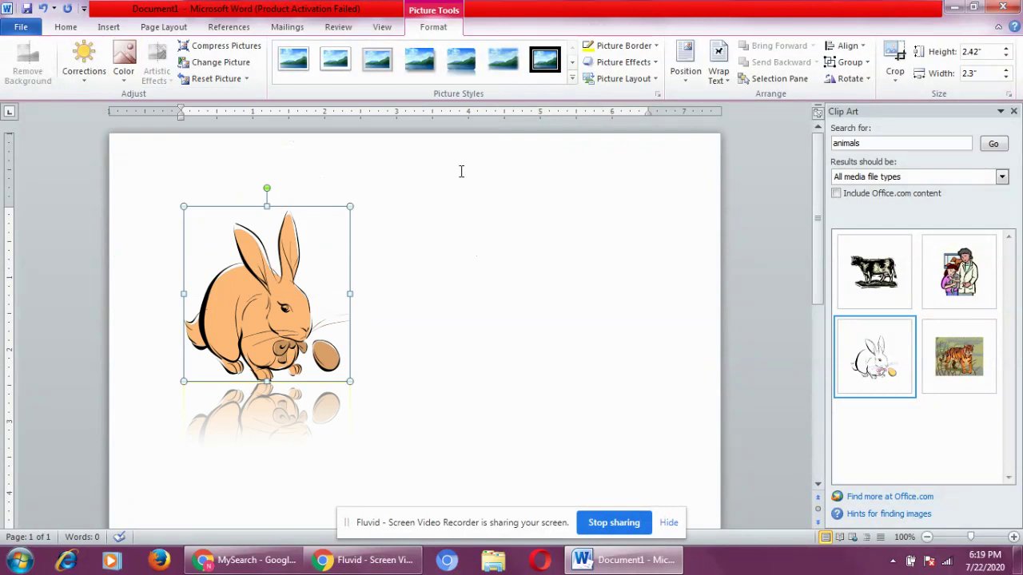
click(85, 88)
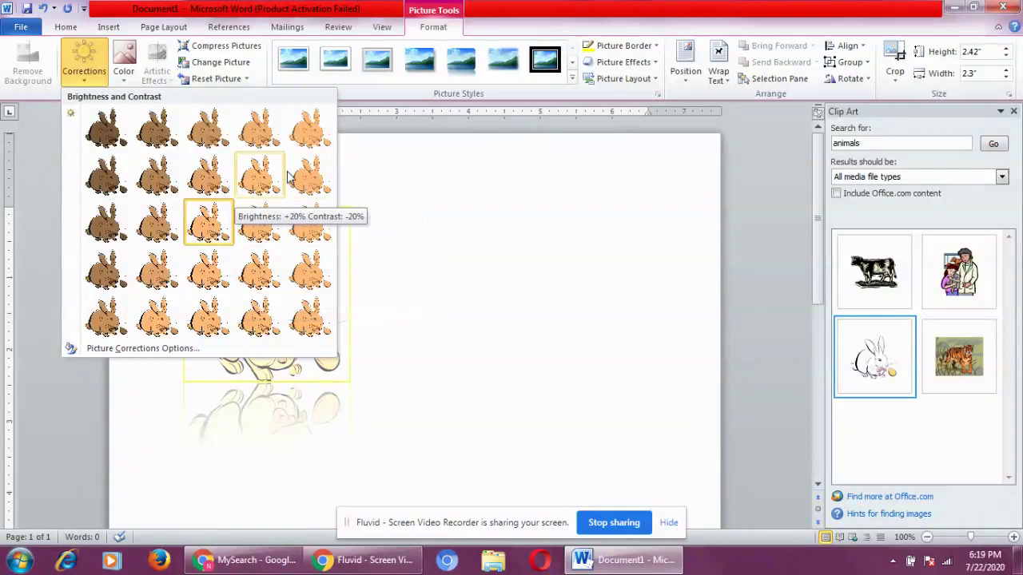
click(223, 328)
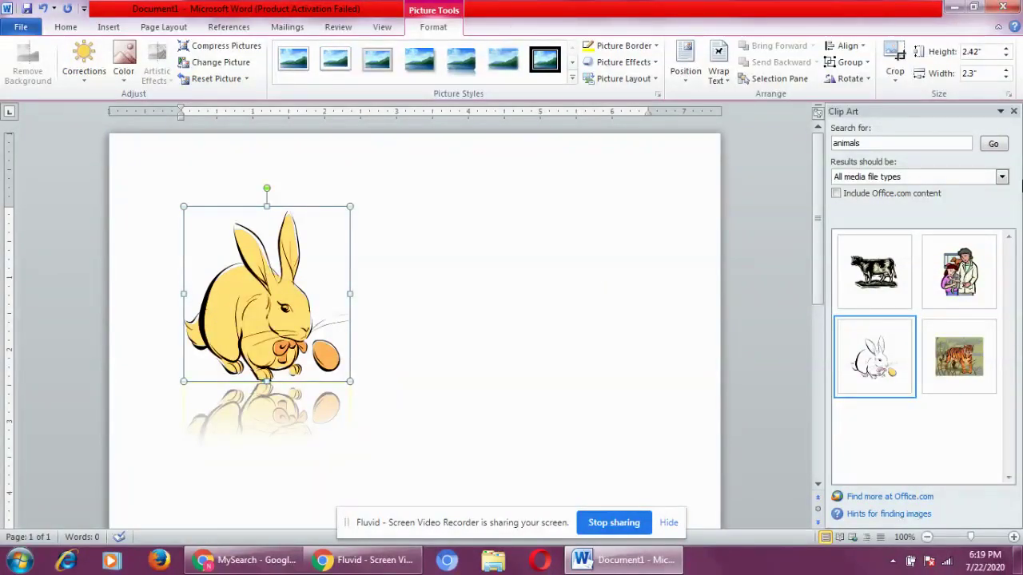
Close the Clip Art pane and delete the rabbit picture from the page.
click(1012, 112)
click(737, 269)
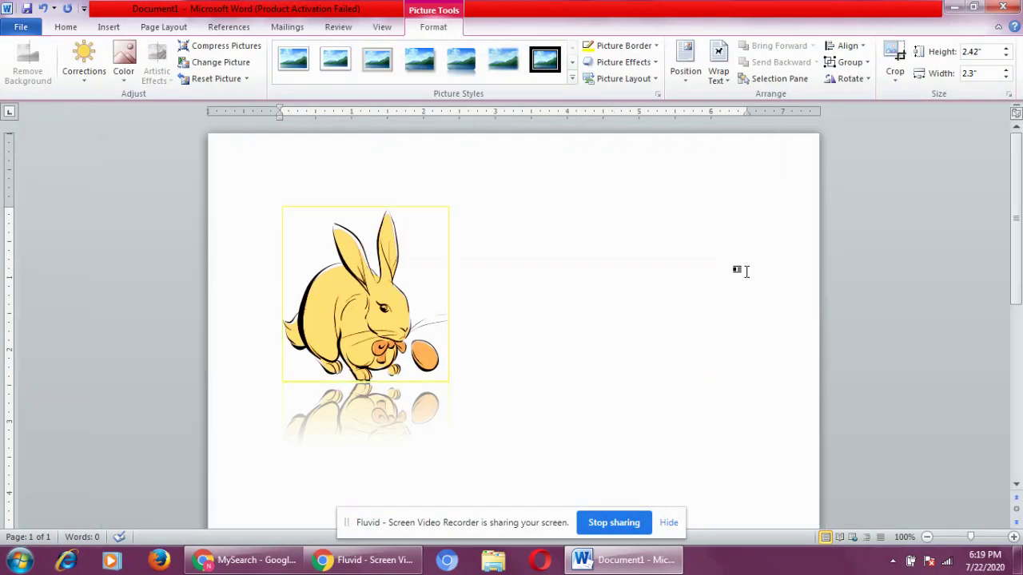
click(437, 305)
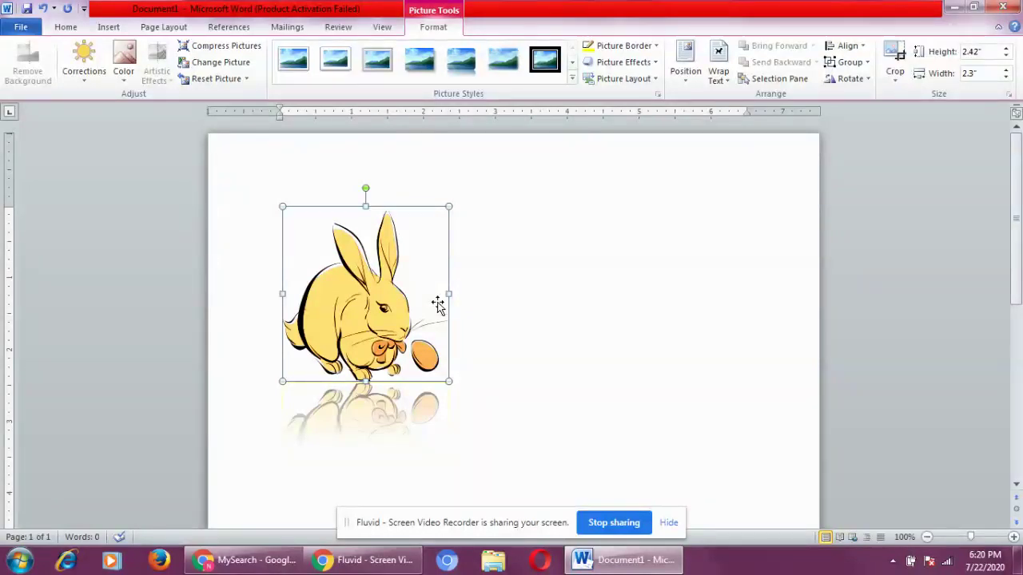
key(Delete)
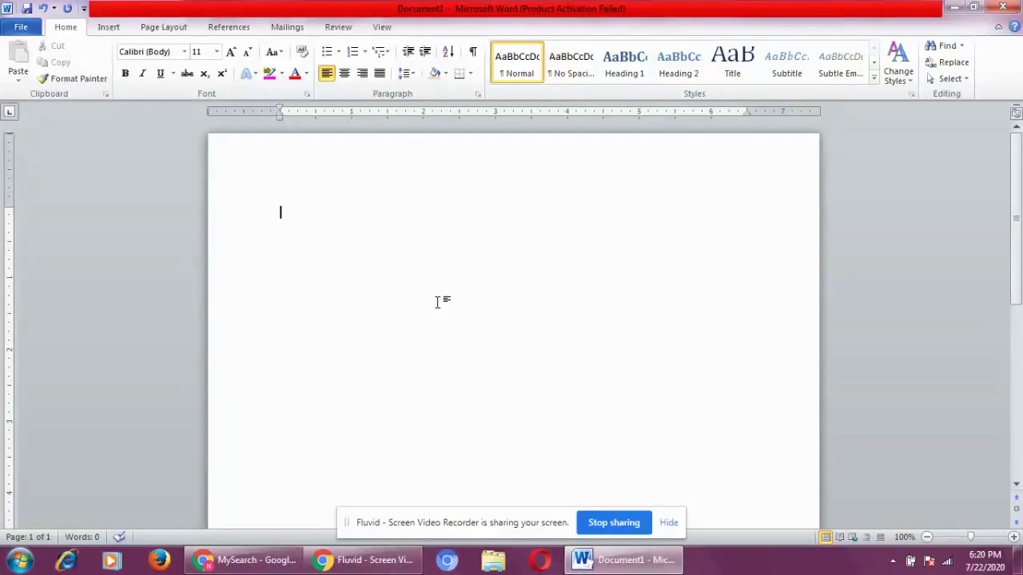
Start a custom watermark for the page and make it a text watermark.
click(174, 29)
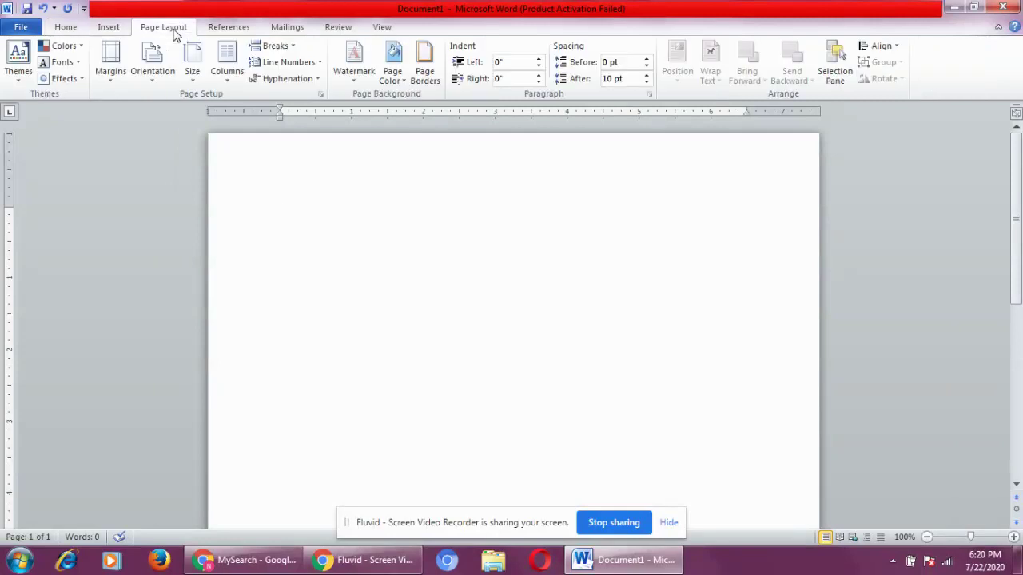
click(361, 83)
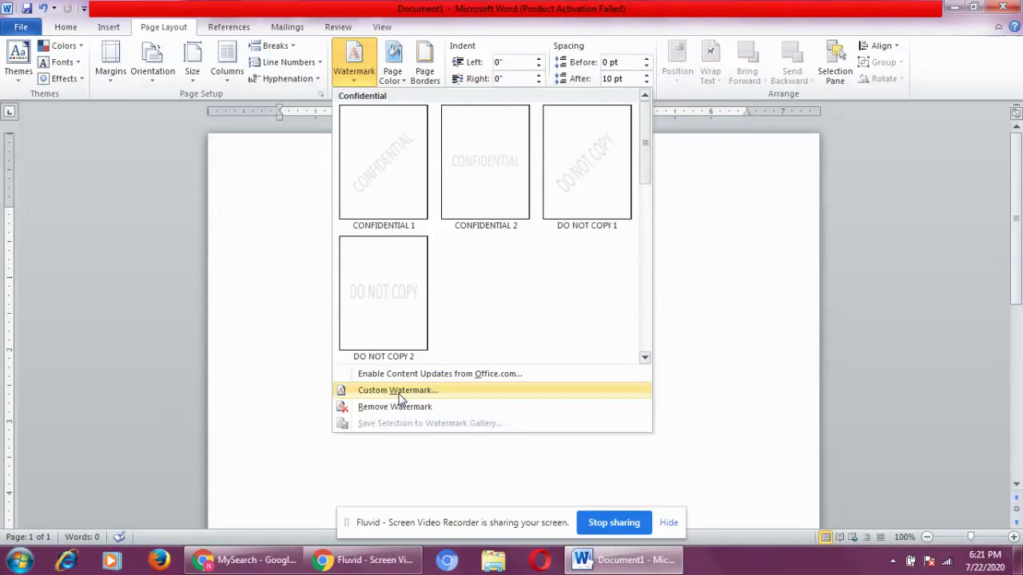
click(398, 391)
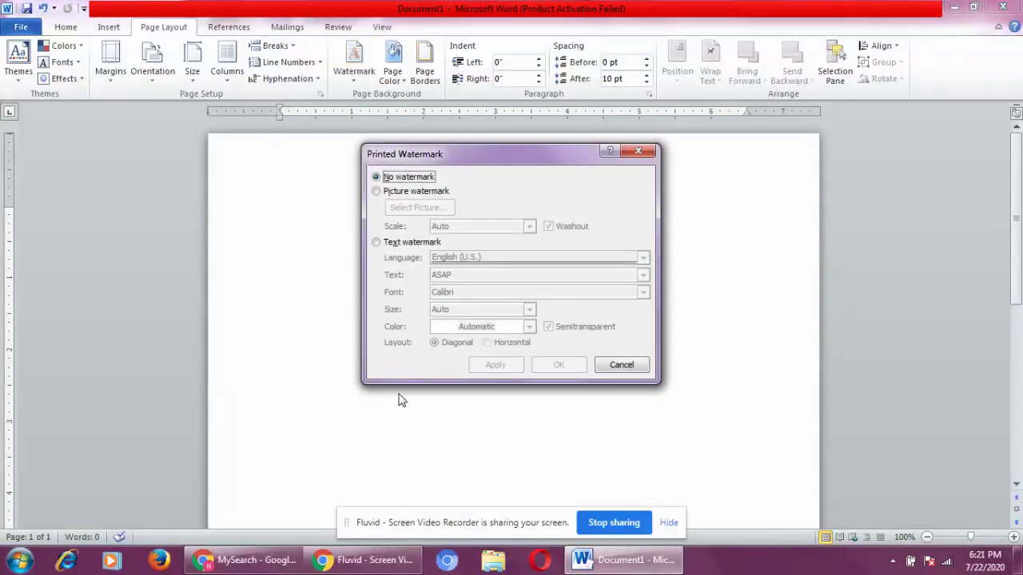
click(407, 178)
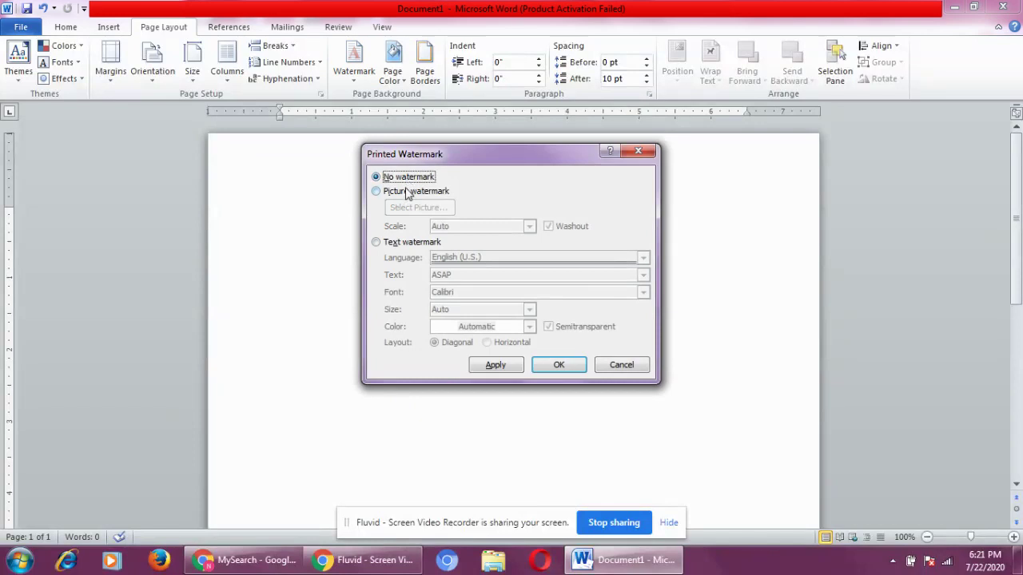
click(405, 195)
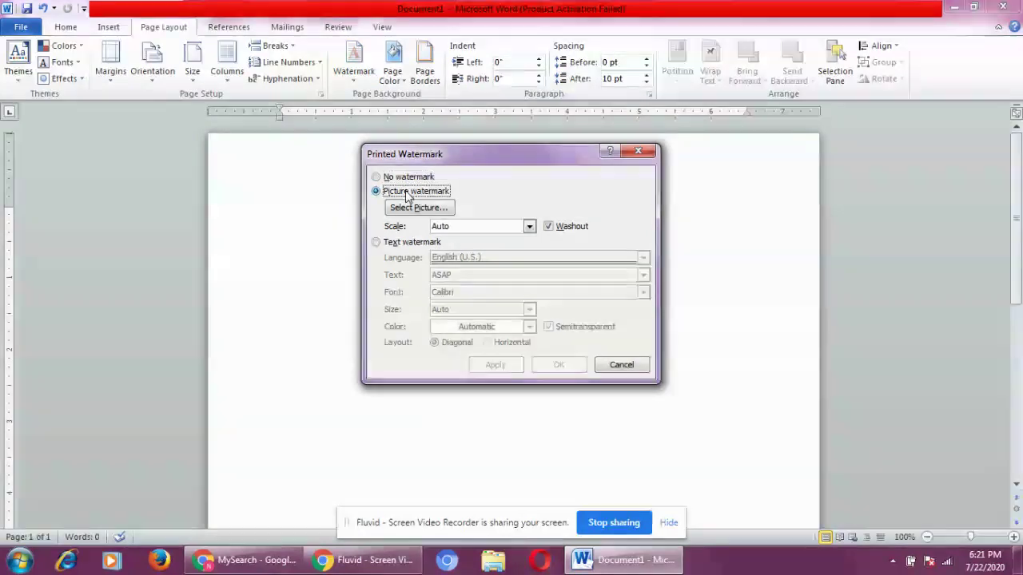
click(405, 244)
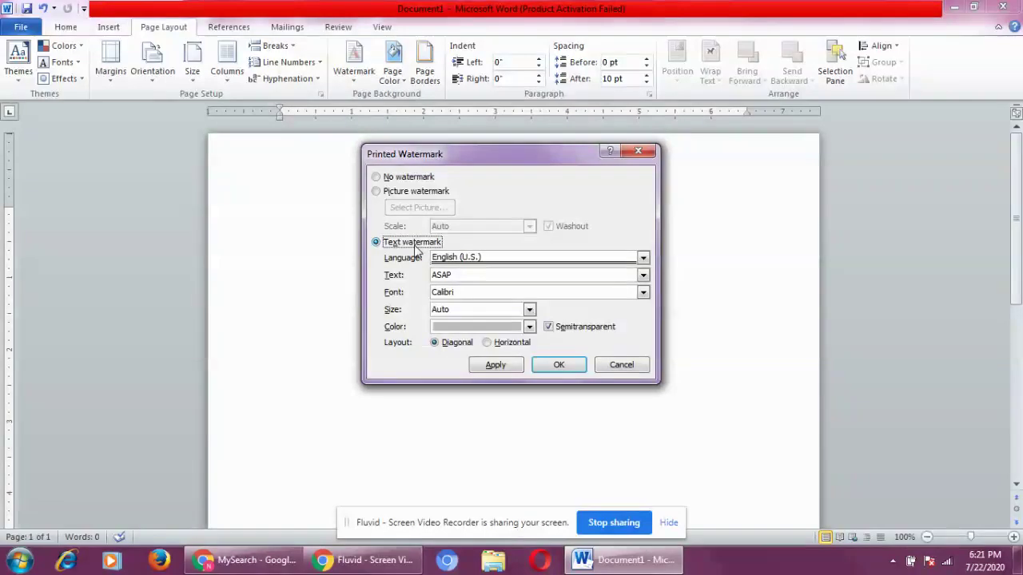
Replace the default watermark text with LOGIX.
click(458, 274)
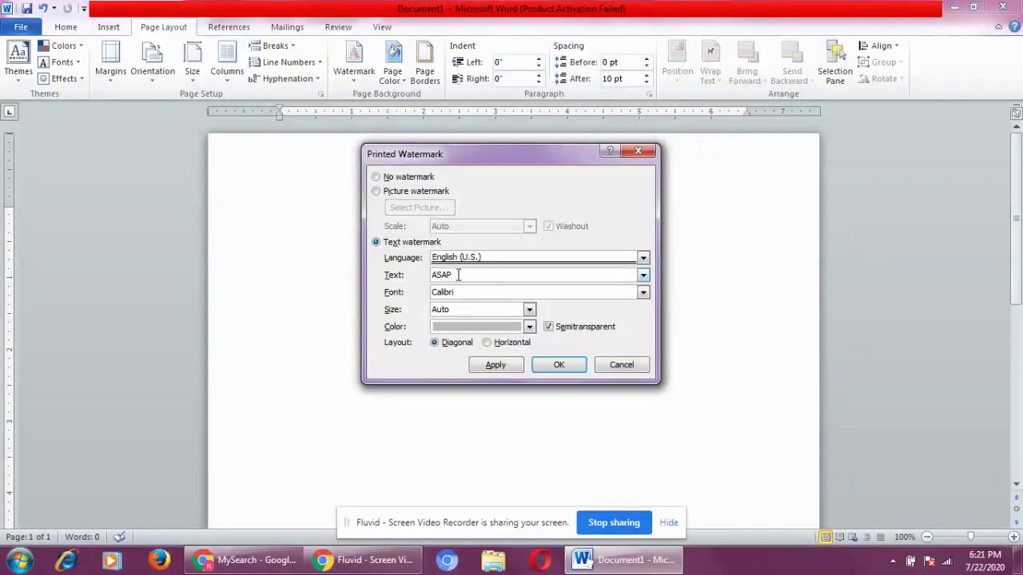
key(BackSpace)
key(BackSpace)
key(BackSpace)
key(BackSpace)
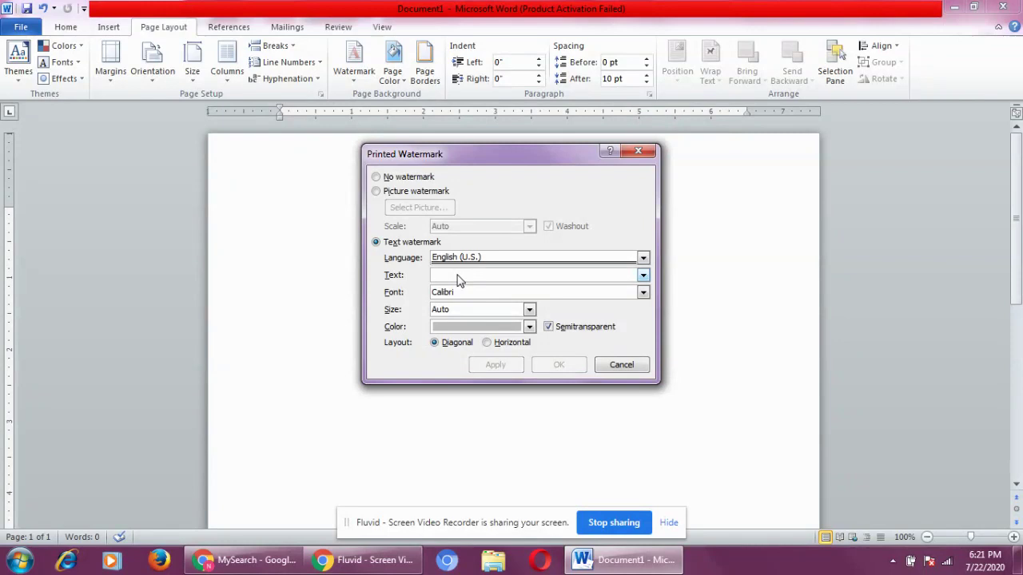
text(I)
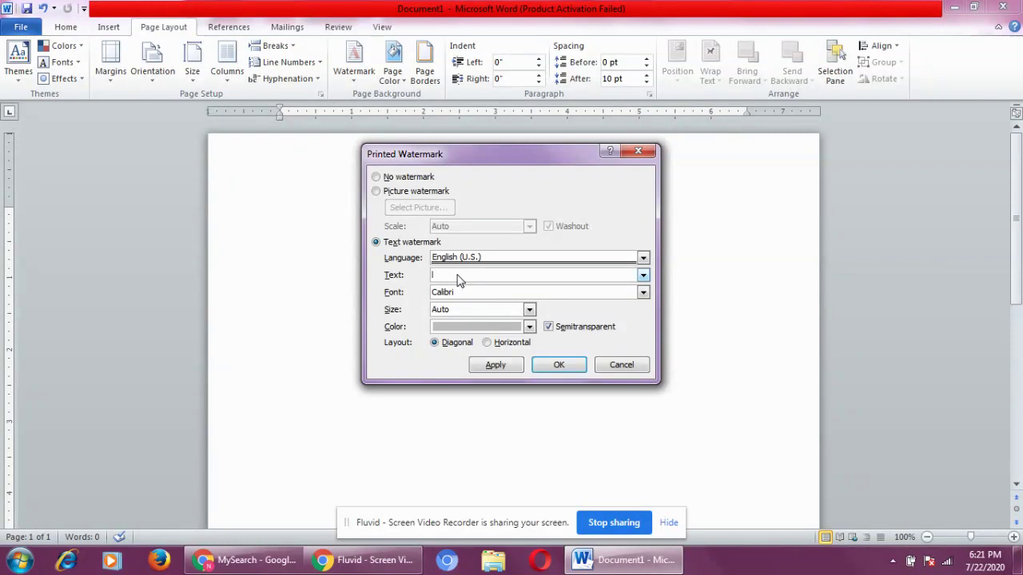
text(ogix)
key(BackSpace)
key(BackSpace)
key(BackSpace)
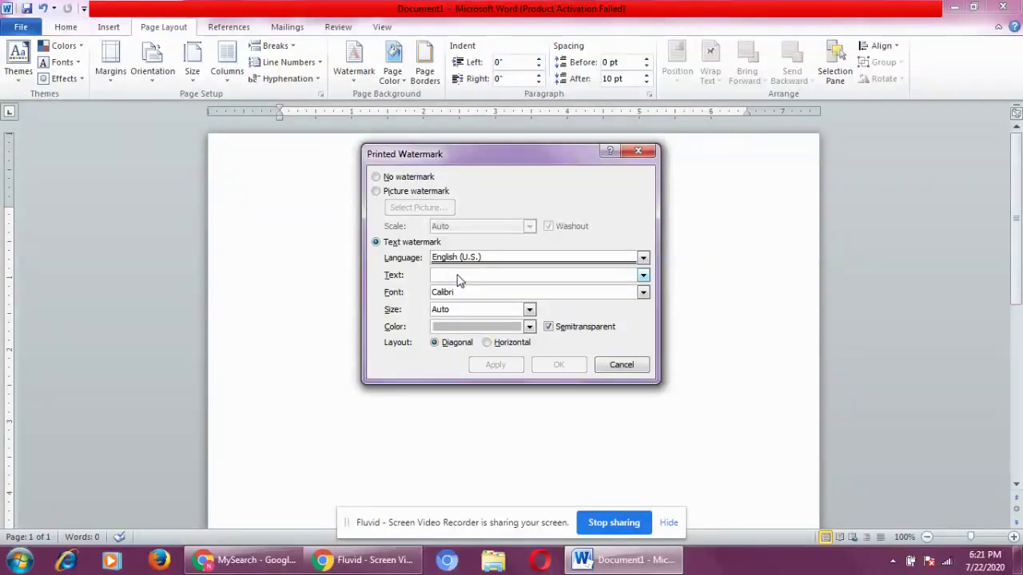
text(LOGIX)
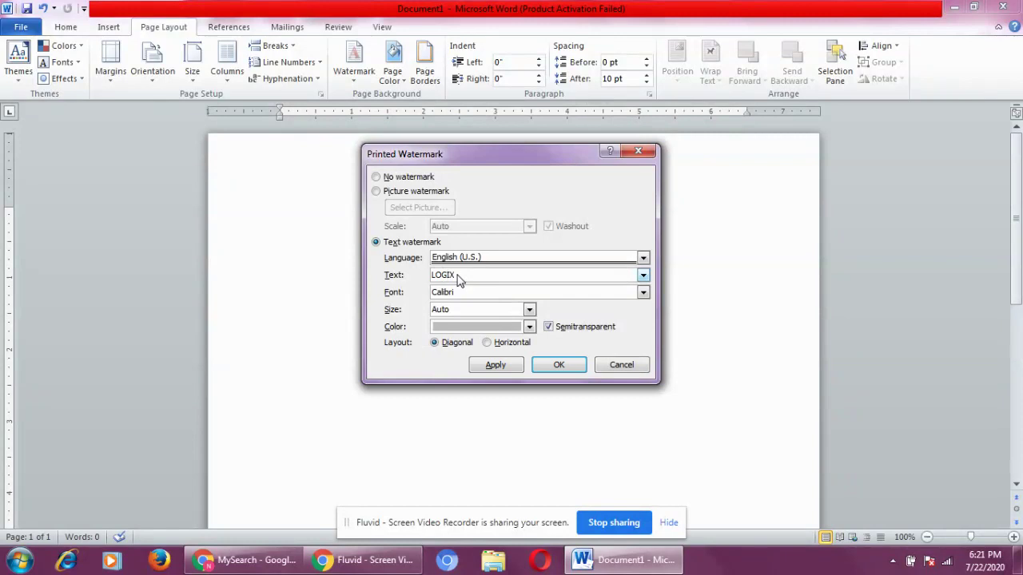
Color the LOGIX watermark orange, keep its layout diagonal, and apply it to the page.
click(528, 328)
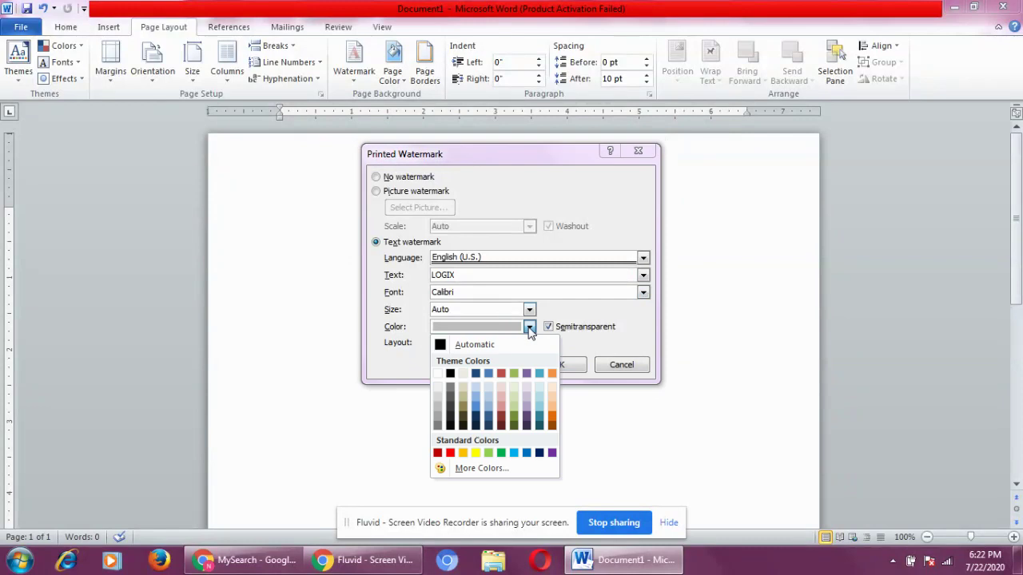
click(462, 455)
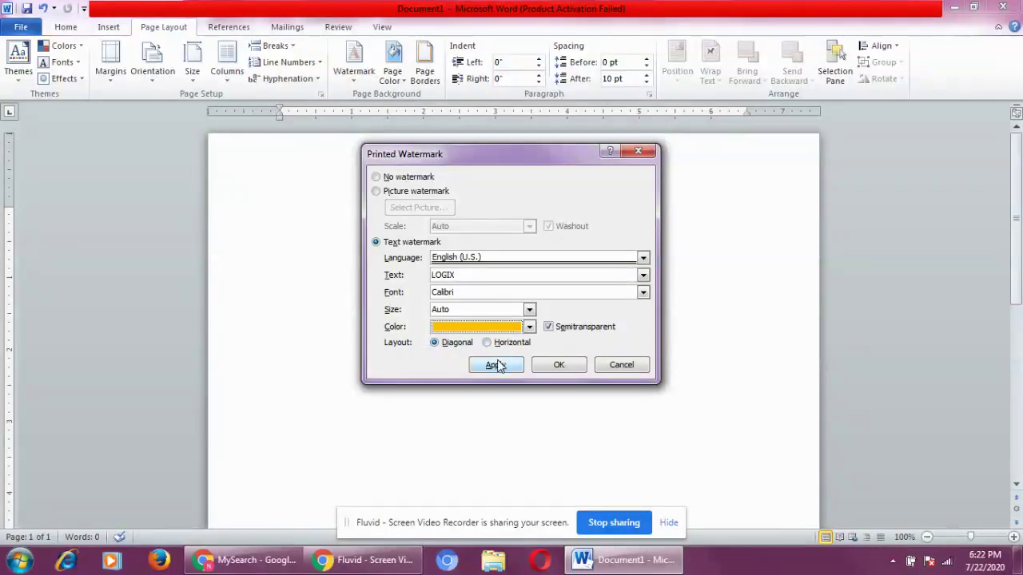
click(496, 346)
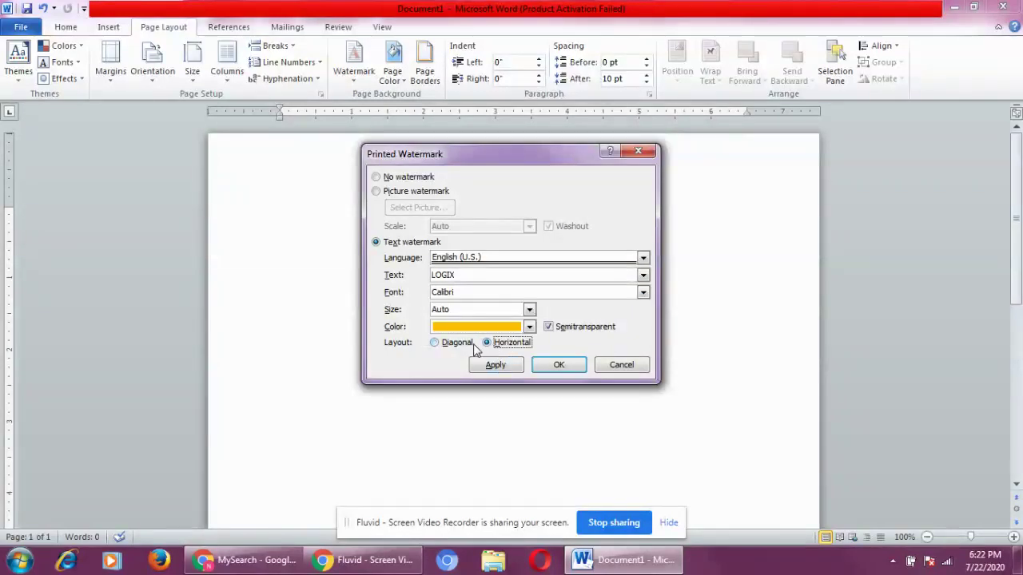
click(474, 346)
click(495, 364)
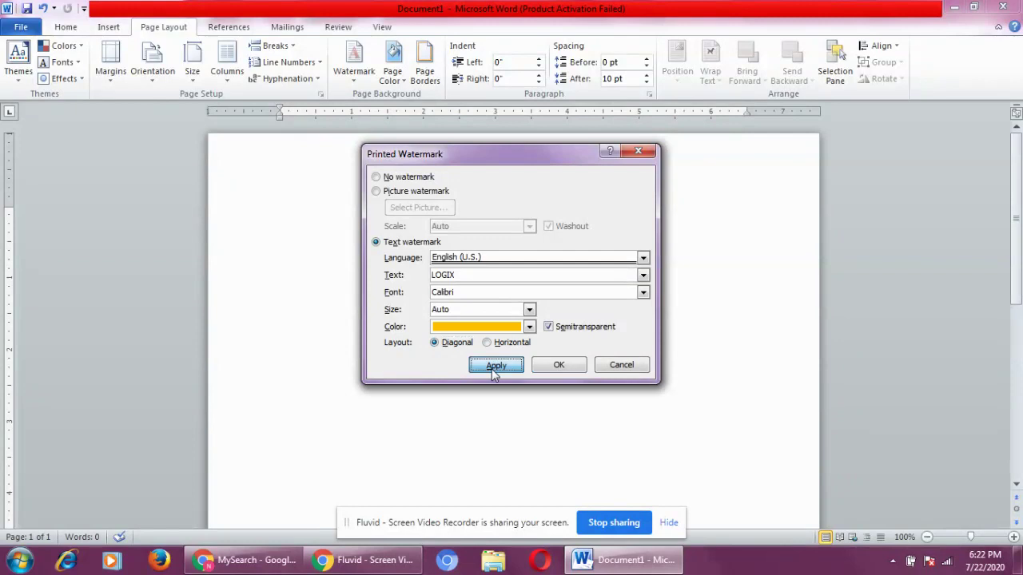
click(637, 151)
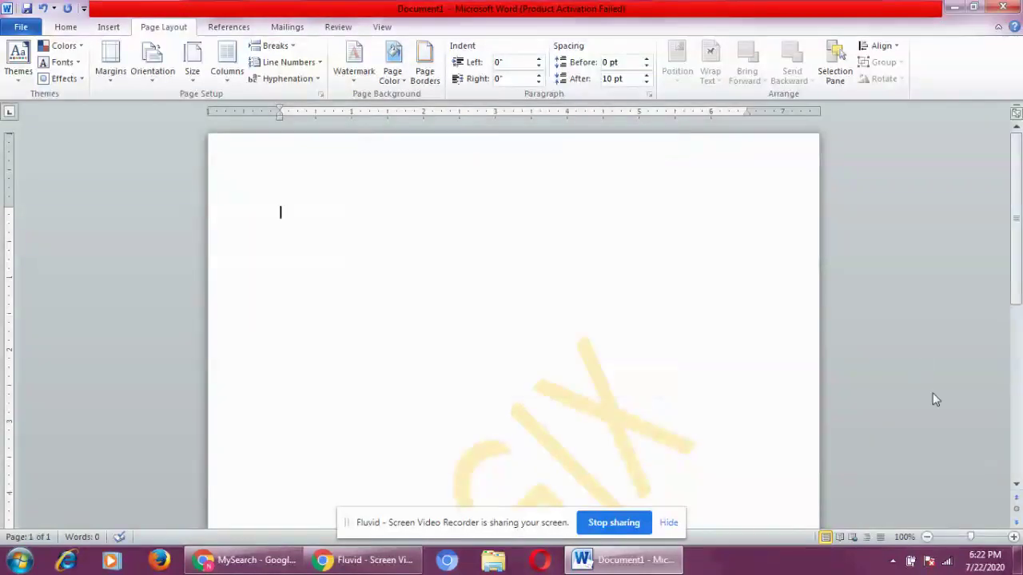
click(1016, 485)
scroll(1017, 486, down, 4)
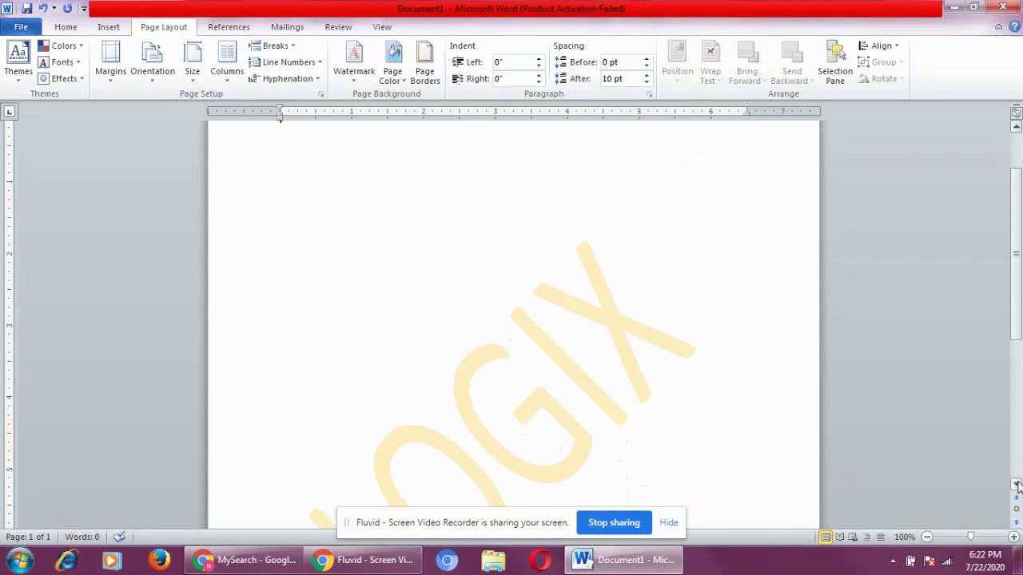
scroll(1016, 485, down, 1)
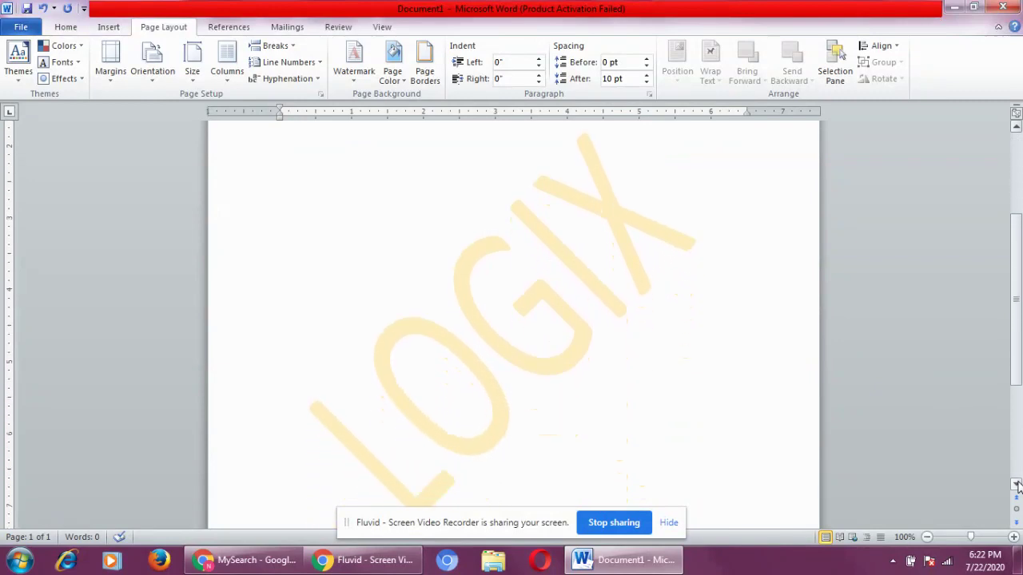
Enter the first line of filler text over the watermark: "AODJAWDJAS CAS WAPD ADASKFS SKFWODMS, CSLFM, SLFJS, SLFM DM, ,LFMS".
scroll(1017, 485, down, 1)
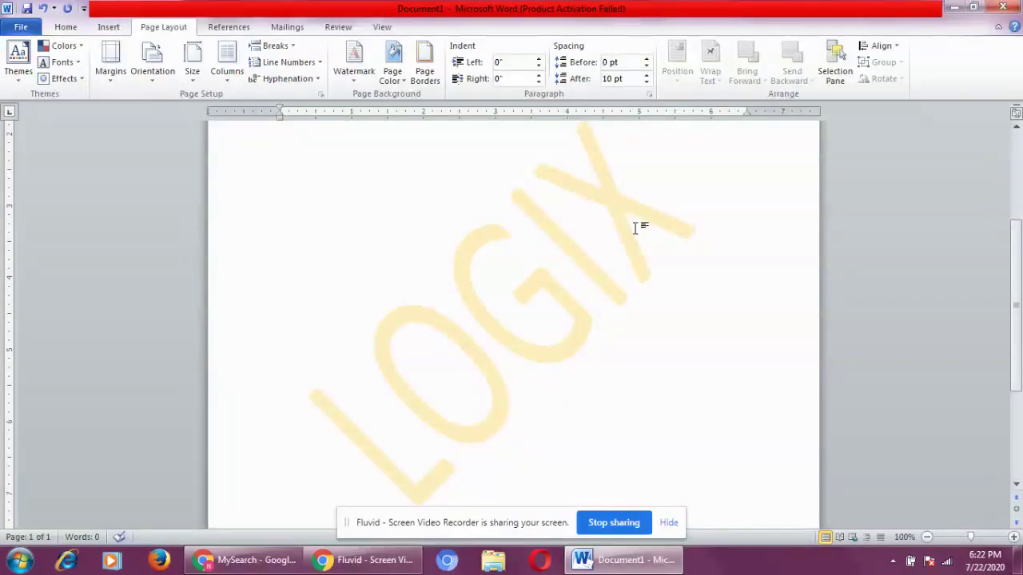
scroll(1016, 128, up, 6)
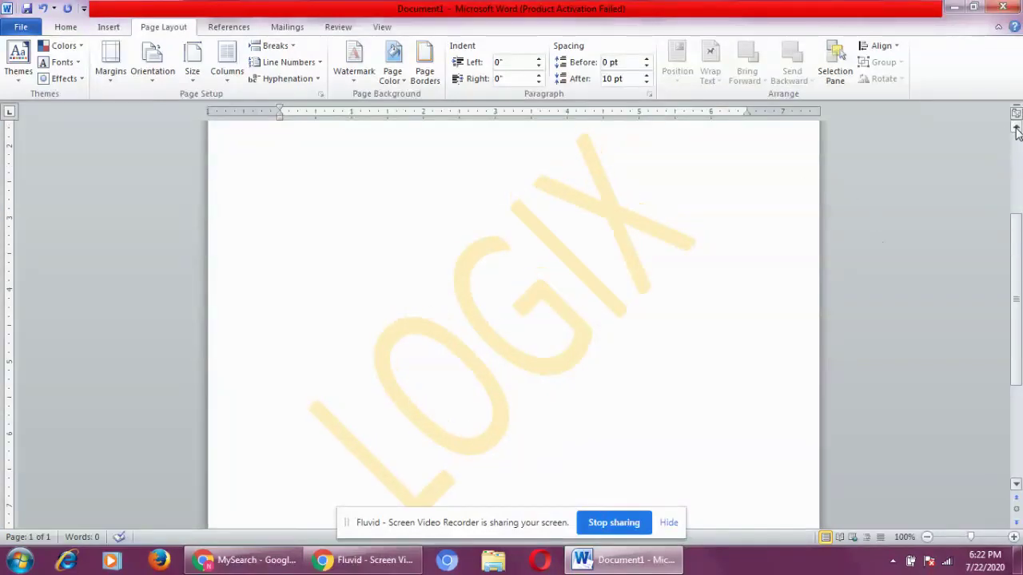
scroll(1017, 128, up, 5)
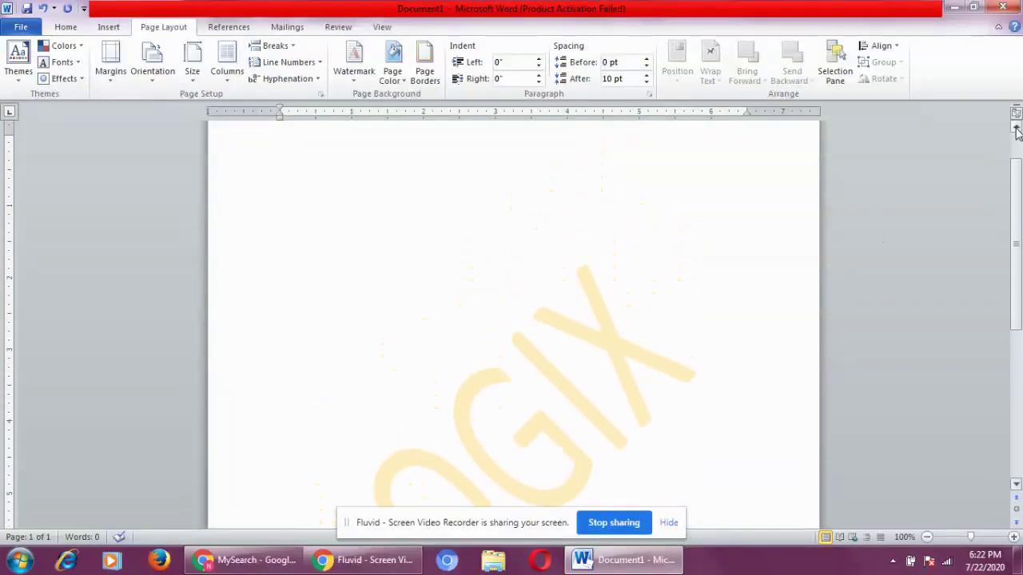
scroll(1016, 128, up, 1)
text(AODJAWDJAS CAS WAPD ADASKFS SKFWODM)
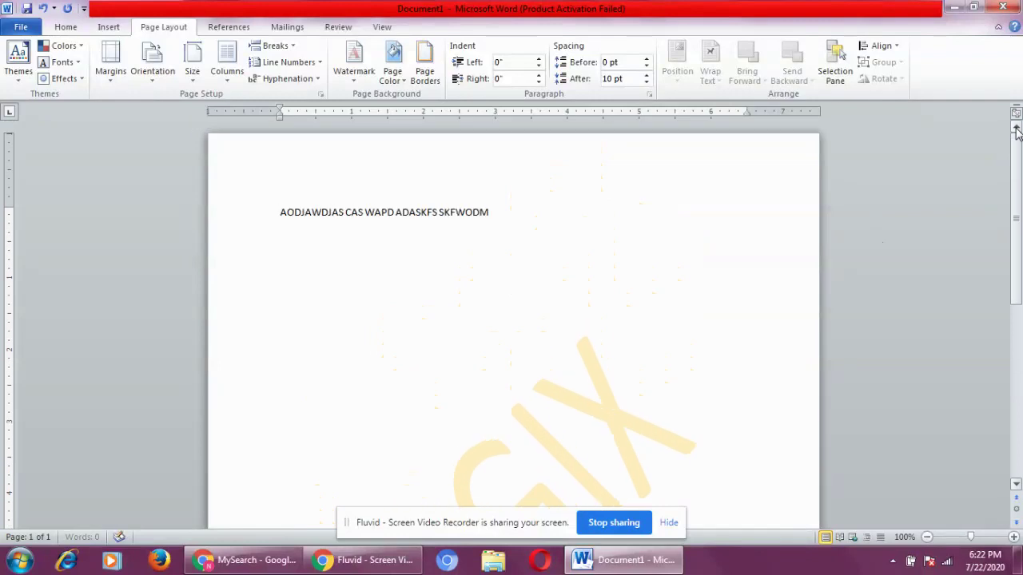
text(S, CSLFM, SLFJS, SLFM DM,,.LFMS)
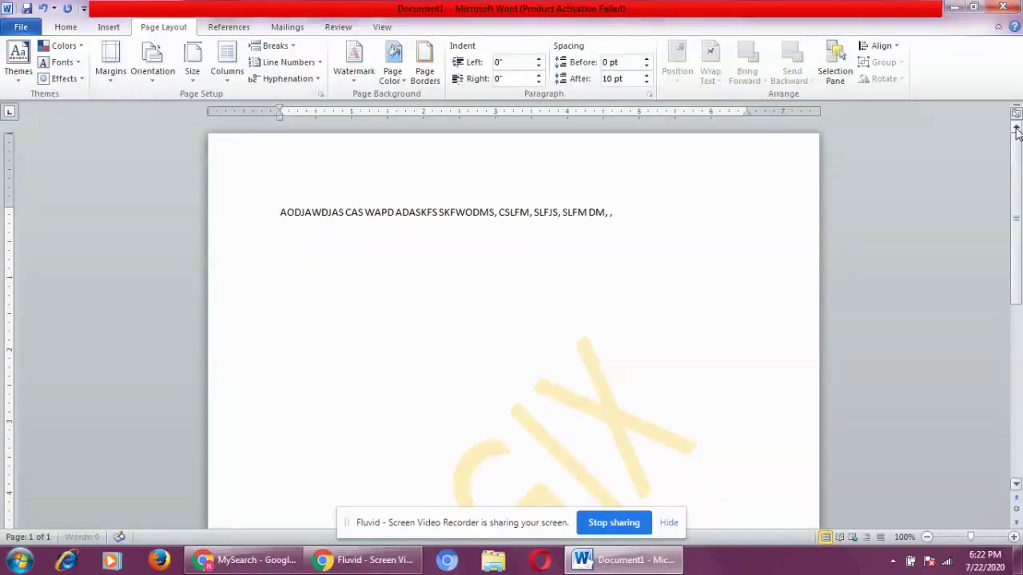
Add four filler lines below: "S;D,SLCM,MSLM,.FMSL", "SDMSLM,C SLFKJ" after a line break, ".SFMS CS.FMSLC .FSLF .FKSOLF,SF" and "DLFMCMX" as new paragraphs.
key(Return)
text(S;D,SLCM,MSLM,.FMSL)
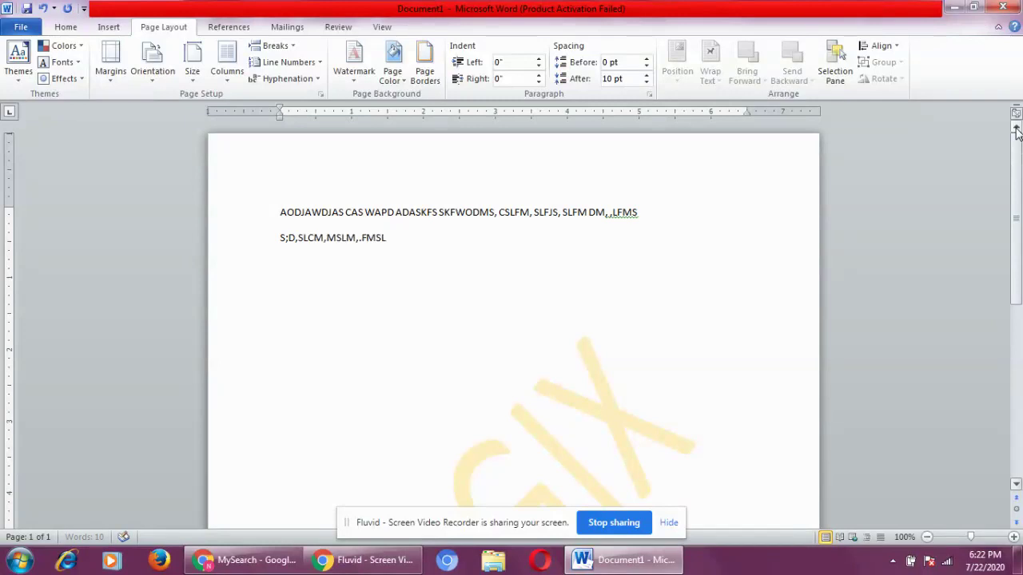
key(shift+Return)
text(SDMSLM,C SLFKJ)
key(Return)
text(.SFMS C)
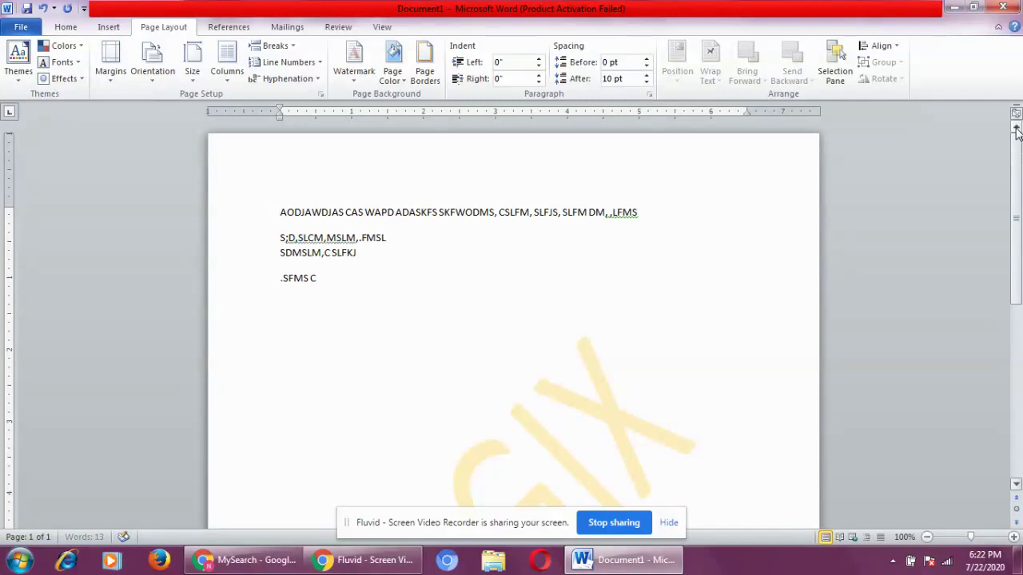
text(S.FMSLC .FSLF .FKSOLF,SF)
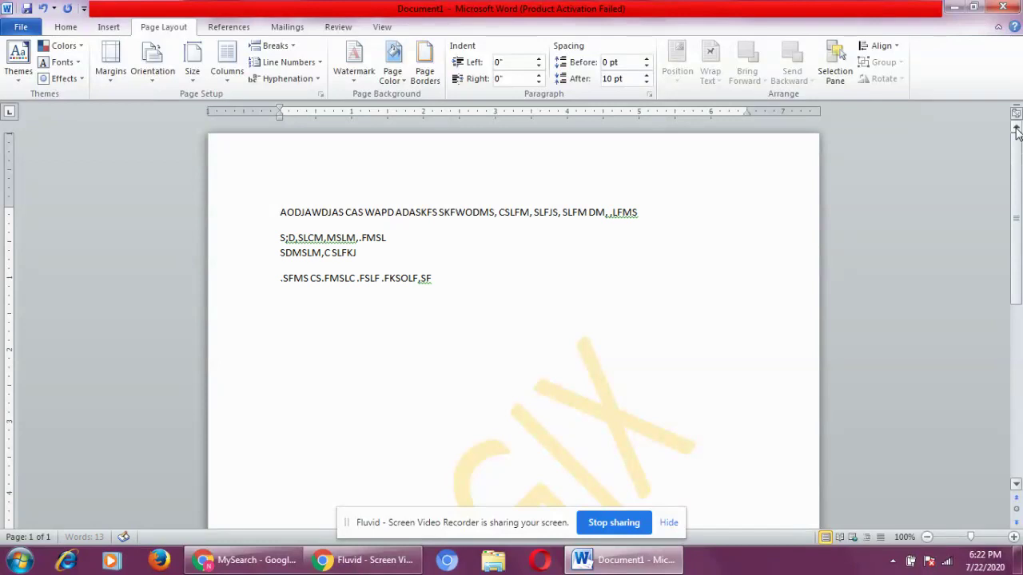
key(Return)
text(DLFMCMX)
key(ctrl+w)
key(Escape)
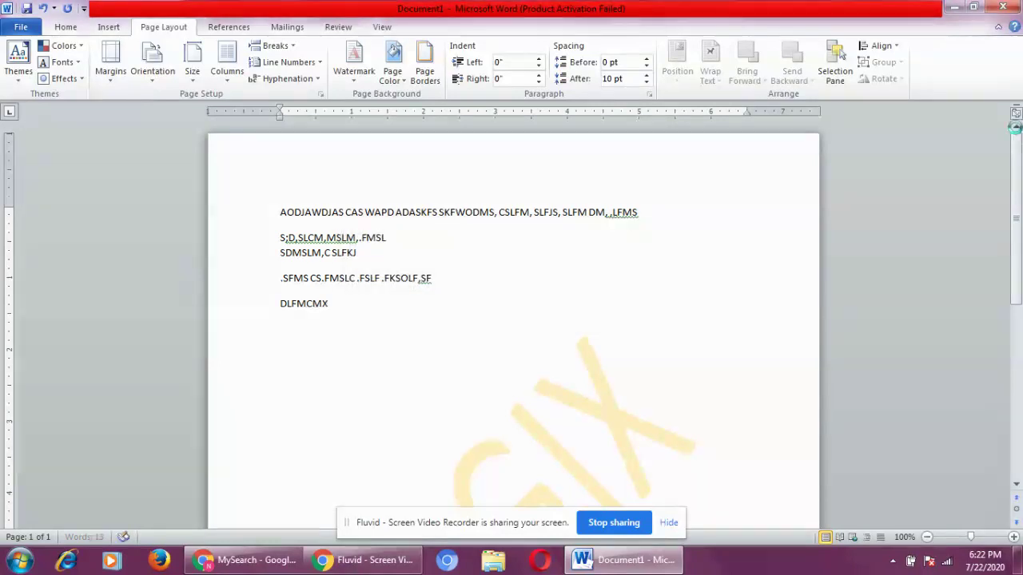
key(ctrl+s)
text(LKFJ)
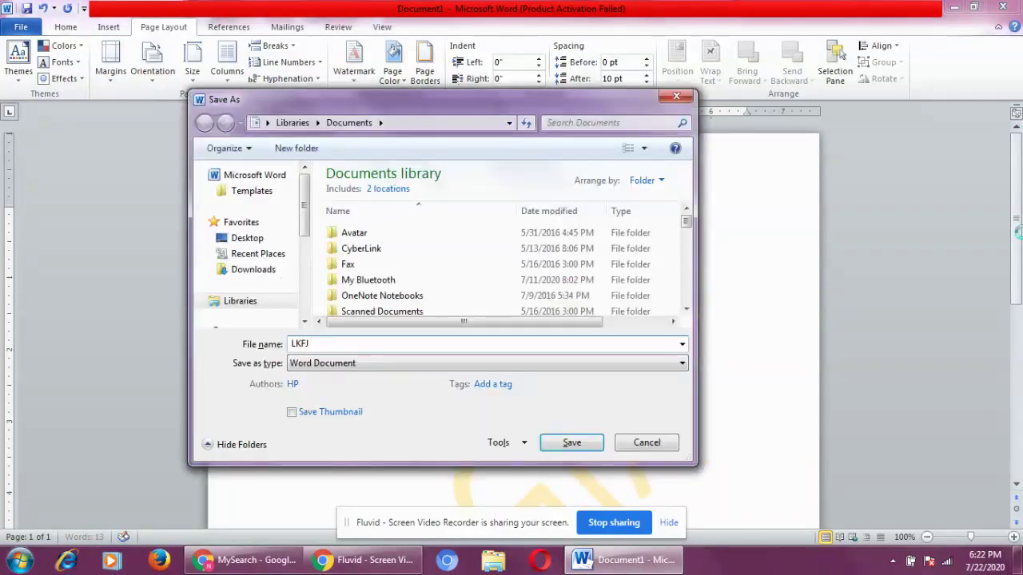
click(654, 442)
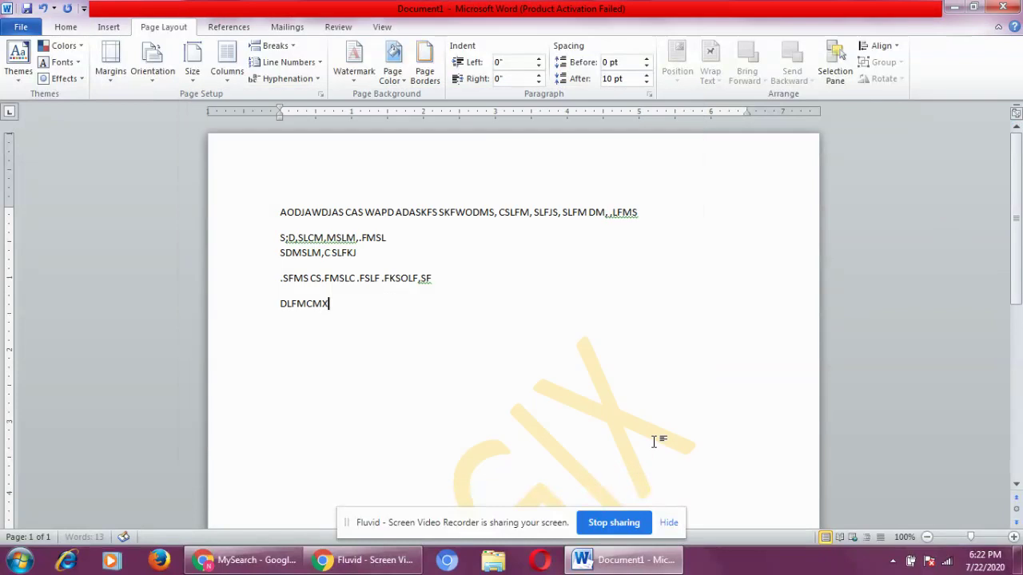
Extend the last paragraph, DLFMCMX, with random capital letters starting IEJFEKMEKJ until it wraps onto a second line.
text(IEJFEKMEKJEMFEKFME)
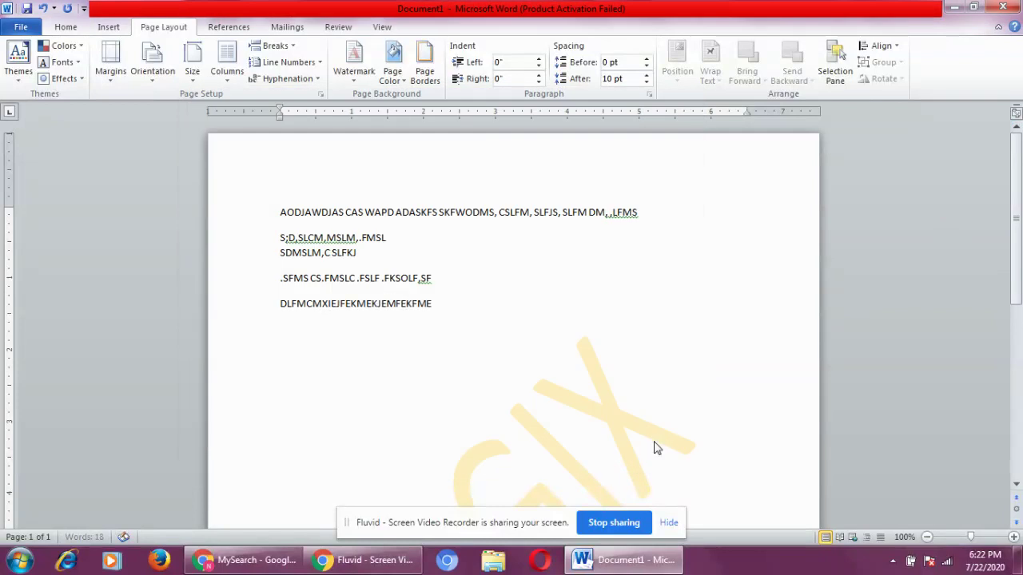
text(JEMFEKJFEKDFMEFJEKMFEJFEKMFEFJEKFJ)
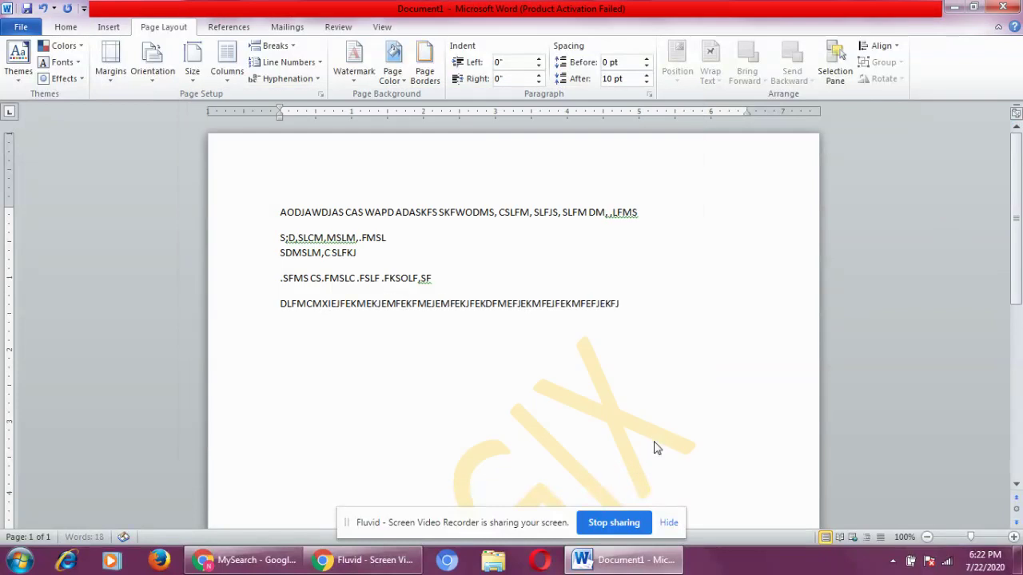
text(EIFMDKJOWFRJWLOWJS,JOWWLJWO)
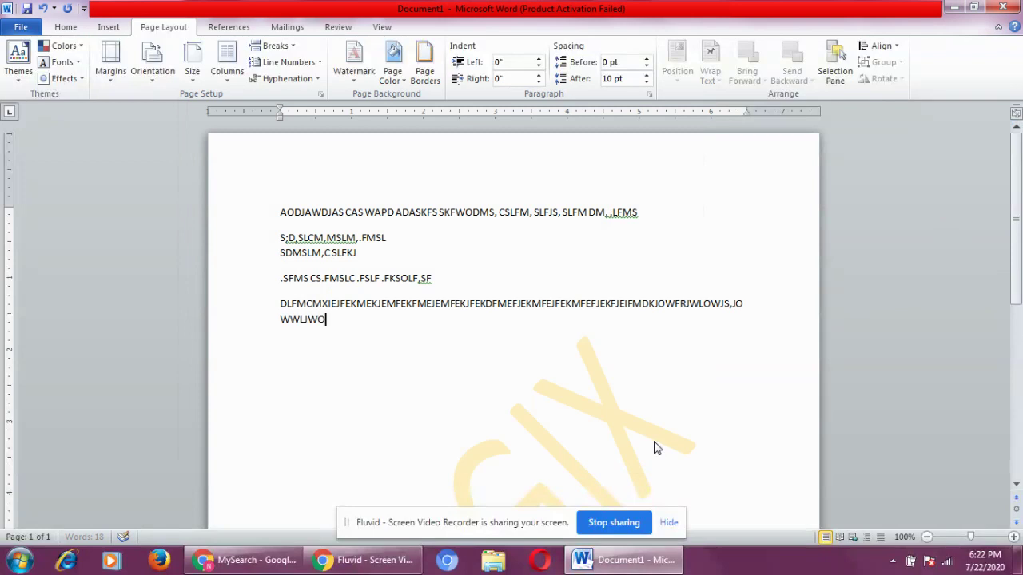
text(MWLJOWFMKFJOEFMELFOE)
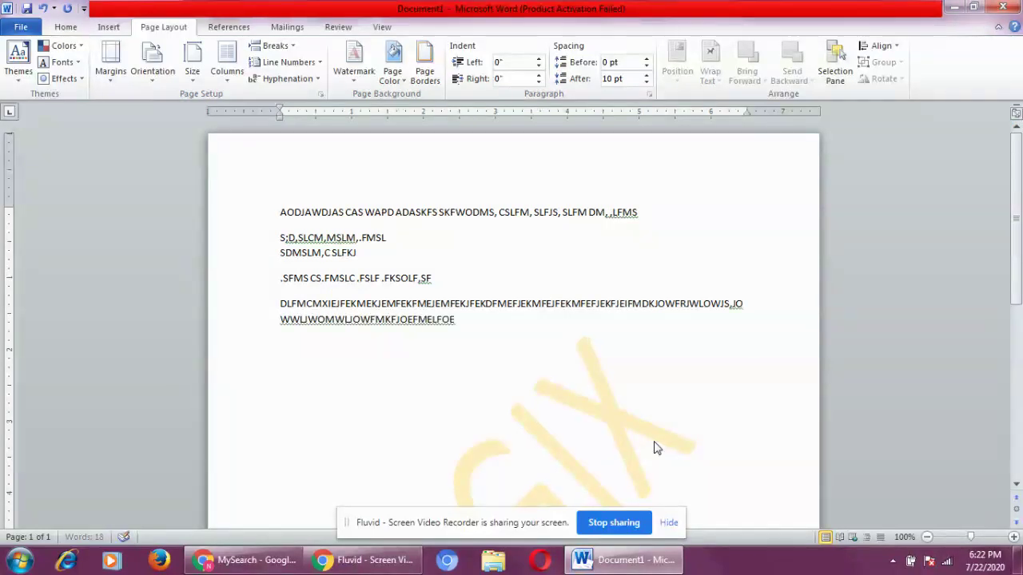
Leave an empty paragraph and add a three-line paragraph of random capital letters beginning ELFKFLFOEFLEFKEOFELK and ending FLFRKRLKFKEDMFLEMFWPKLMF.
key(Return)
key(Return)
text(ELFKFLFOEFLEFKEOFELK)
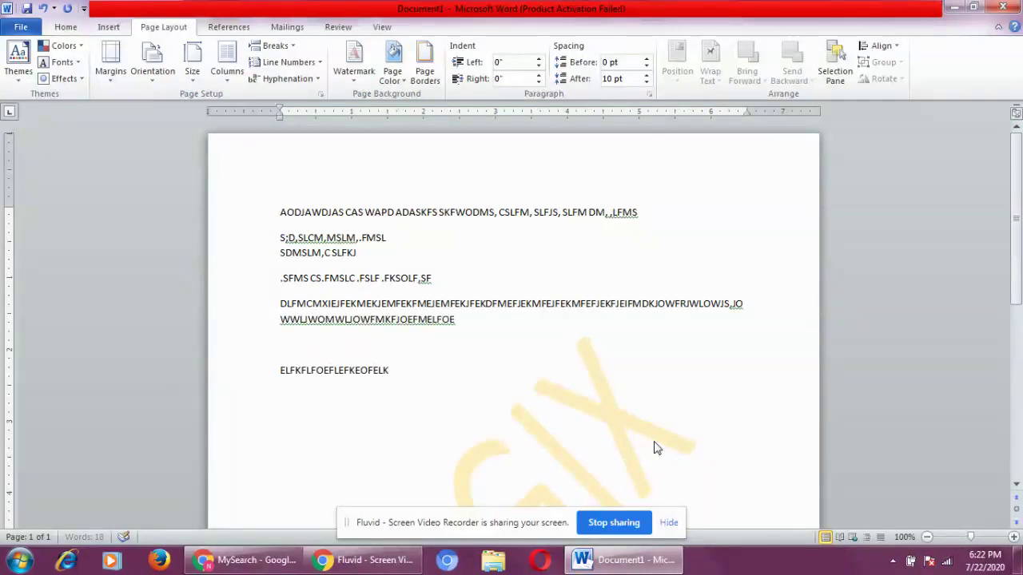
text(EOKFEKELF,ELKEOFMLEKOEFELRK)
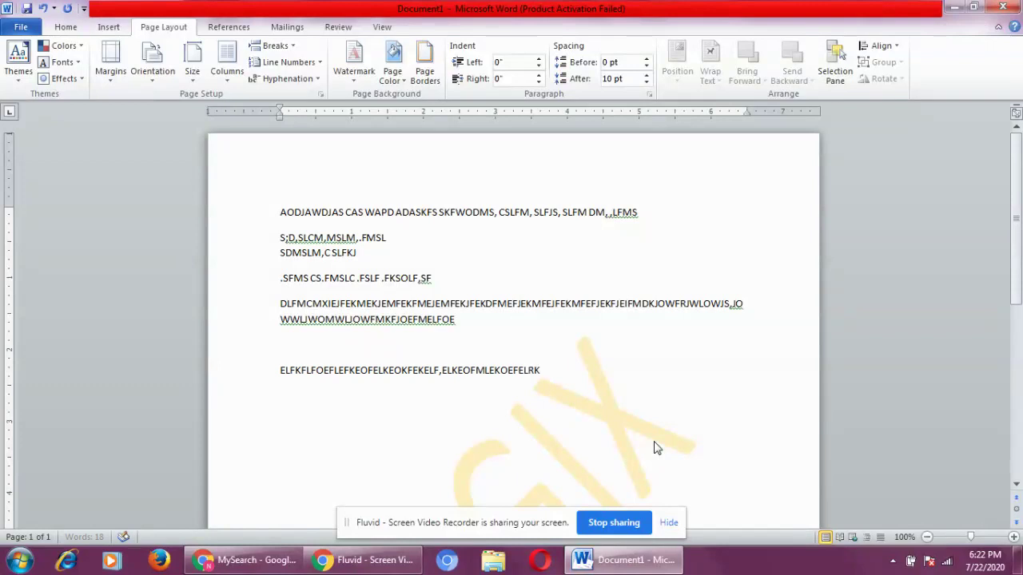
text(EOKPEOKELKOELFPEKELKOEEL)
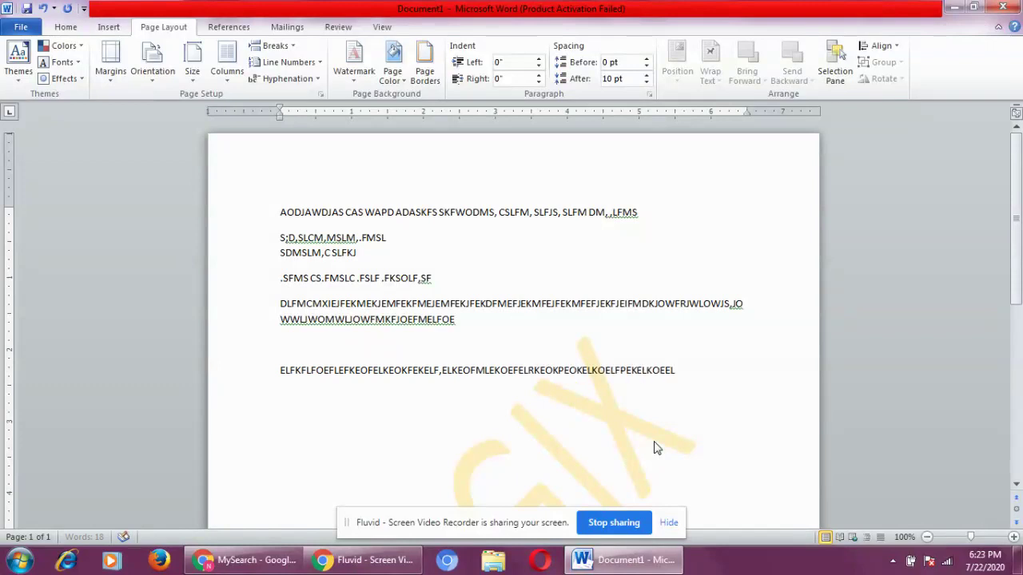
text(RKOEKOELKROEKELKEOKEKEL)
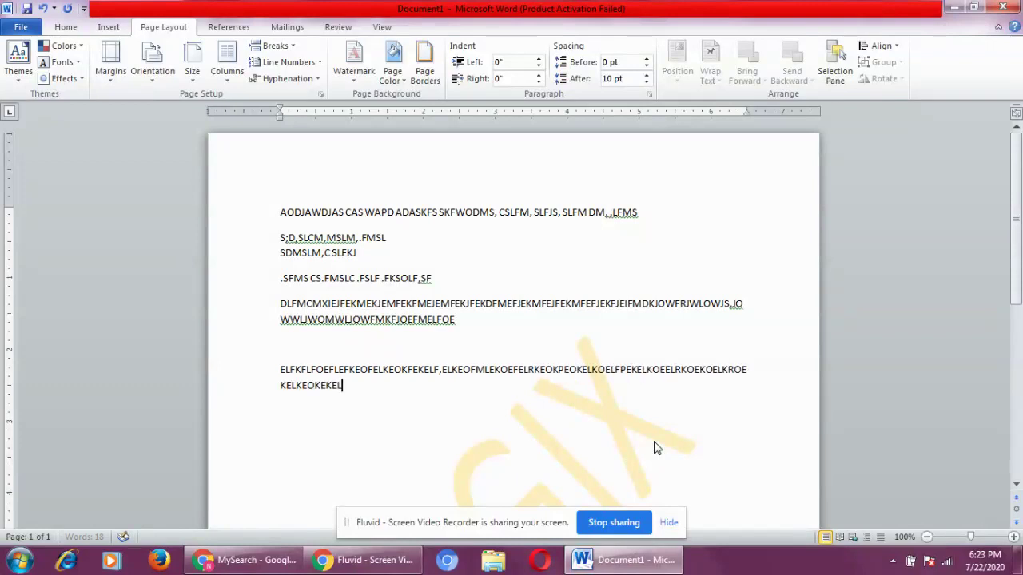
text(OE,EOKEOF,EOR,F EOKF)
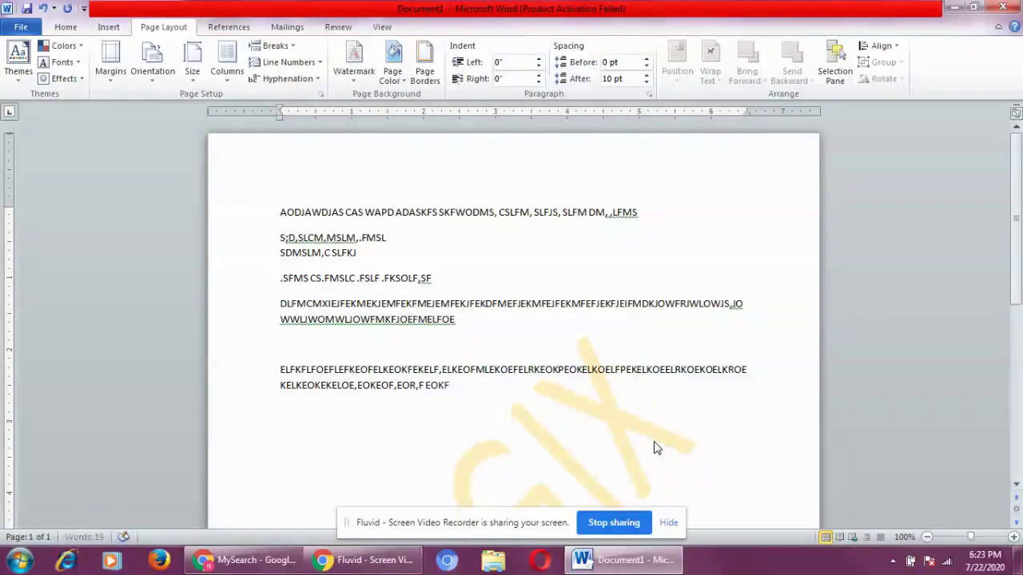
text( OE VOELDMLE DKFELMFM)
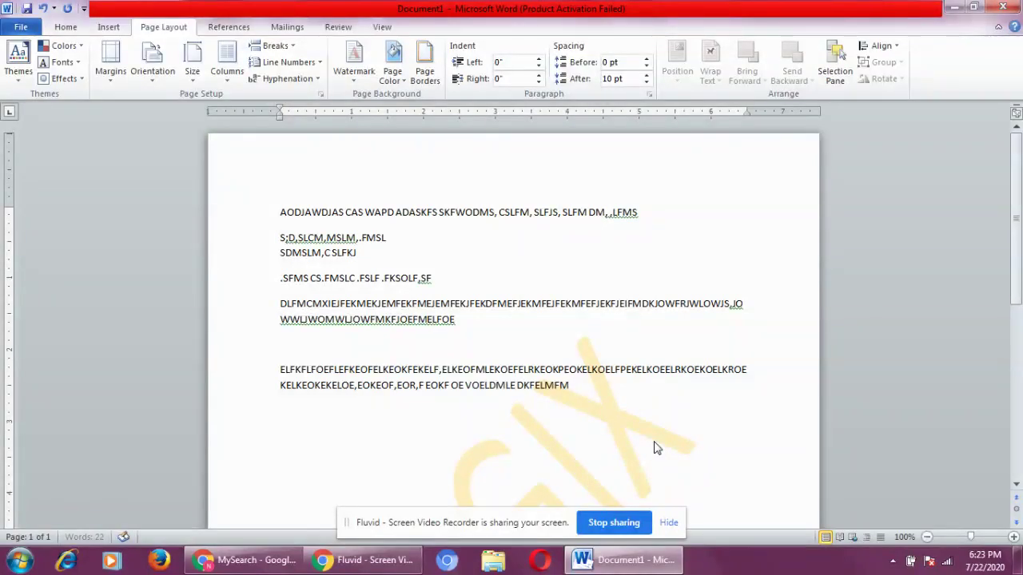
text(OM,LLKM FLFRKR)
text(LKFKEDMFLEMFWPKLMF)
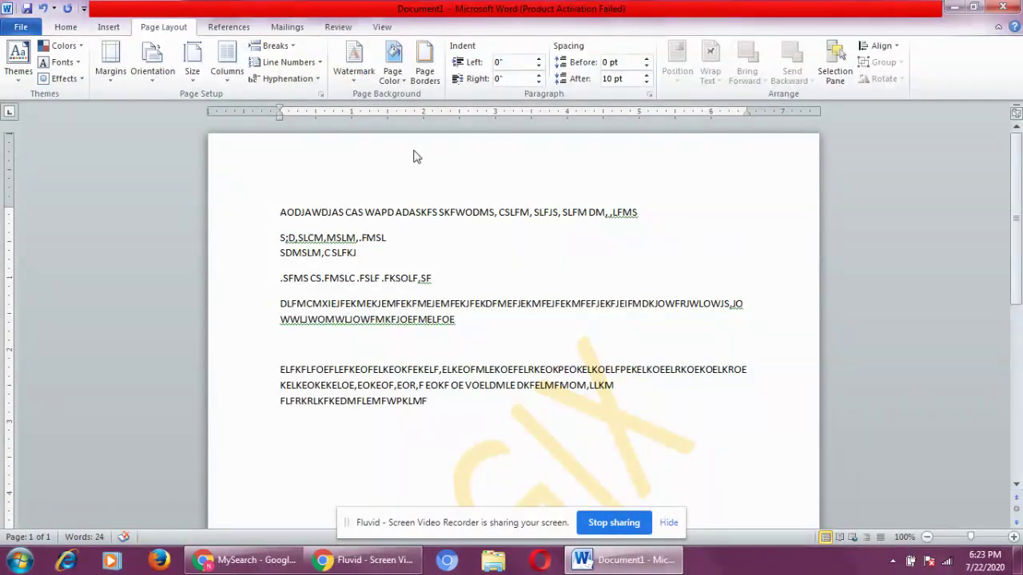
Open the custom watermark settings and switch from a text watermark to a picture watermark.
click(359, 85)
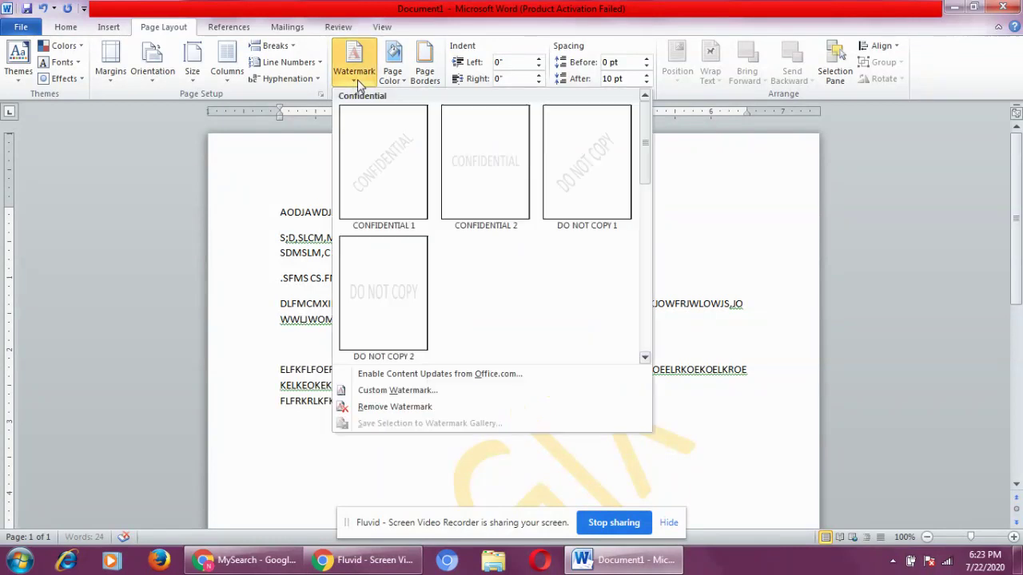
click(423, 390)
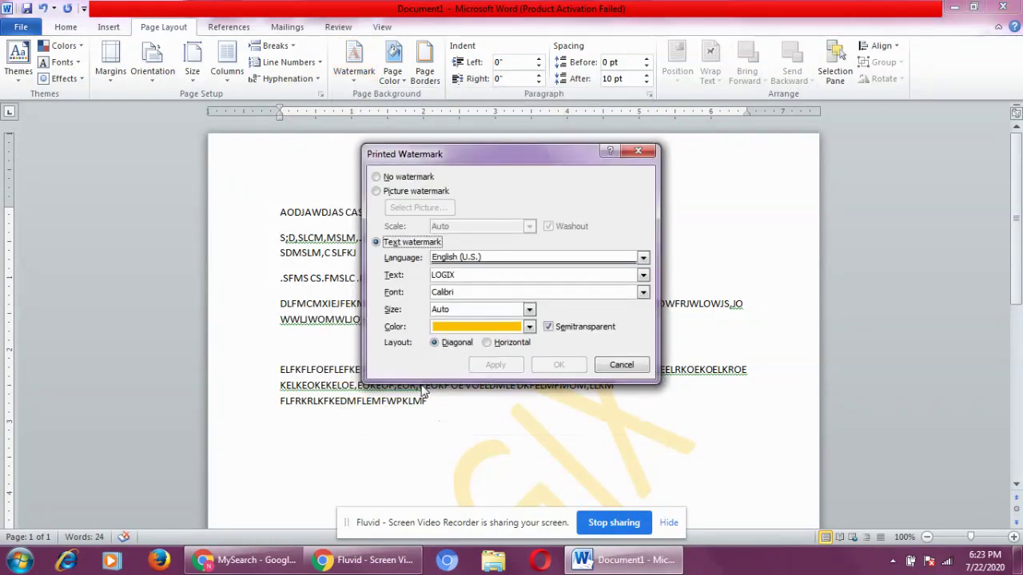
click(412, 192)
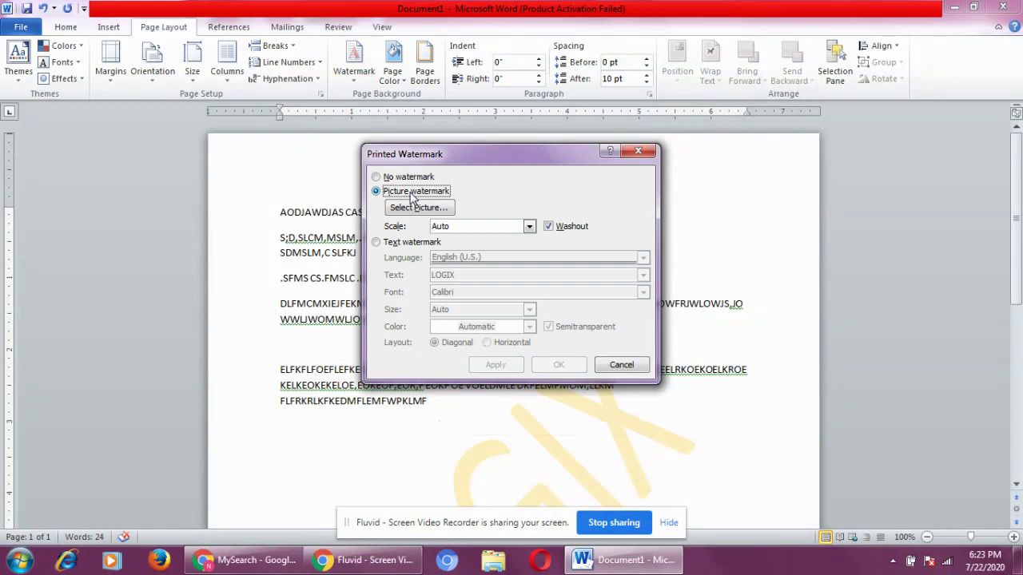
Choose the Penguins image from the Sample Pictures folder as the watermark picture.
click(416, 208)
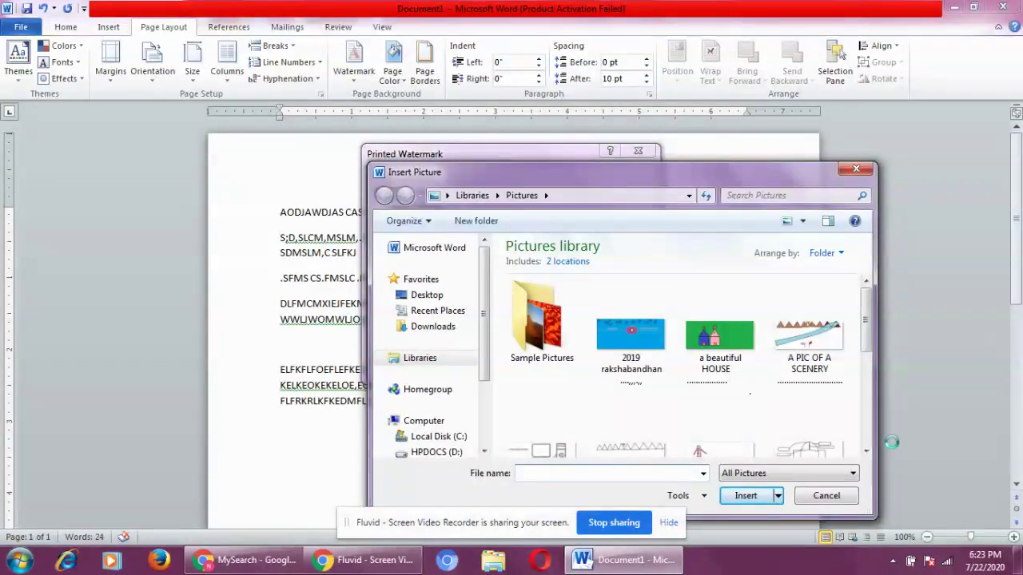
click(866, 452)
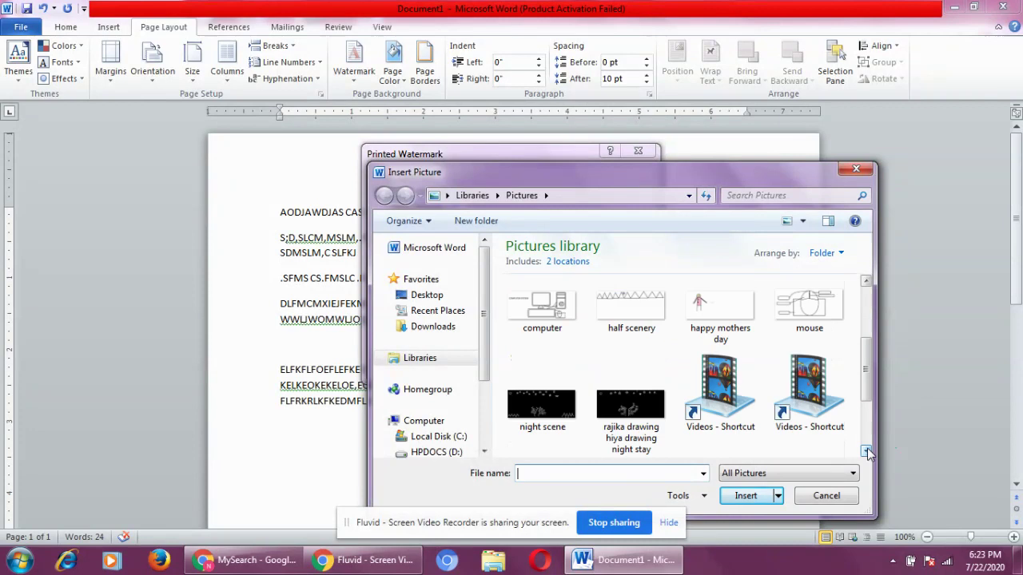
click(866, 452)
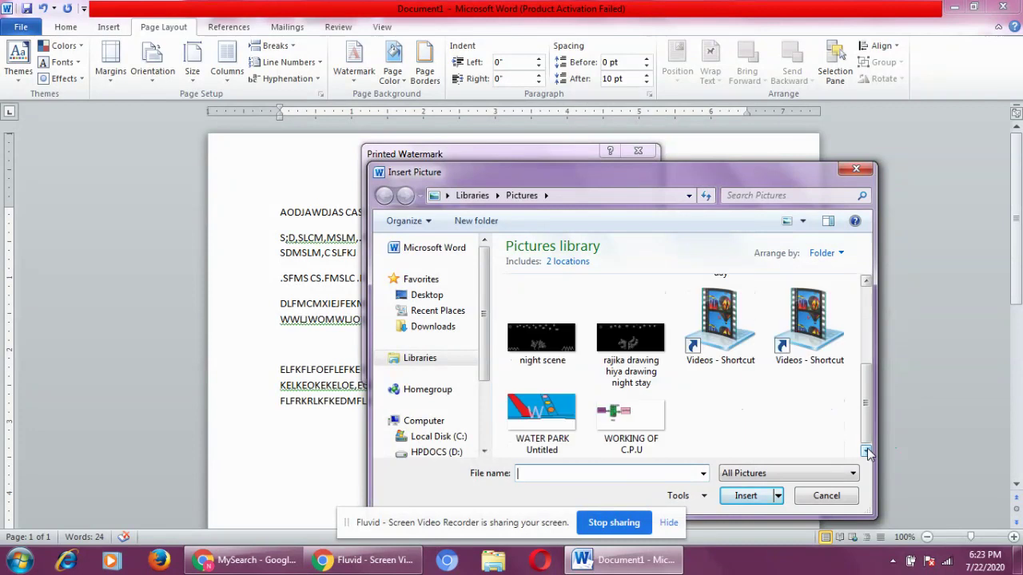
click(867, 281)
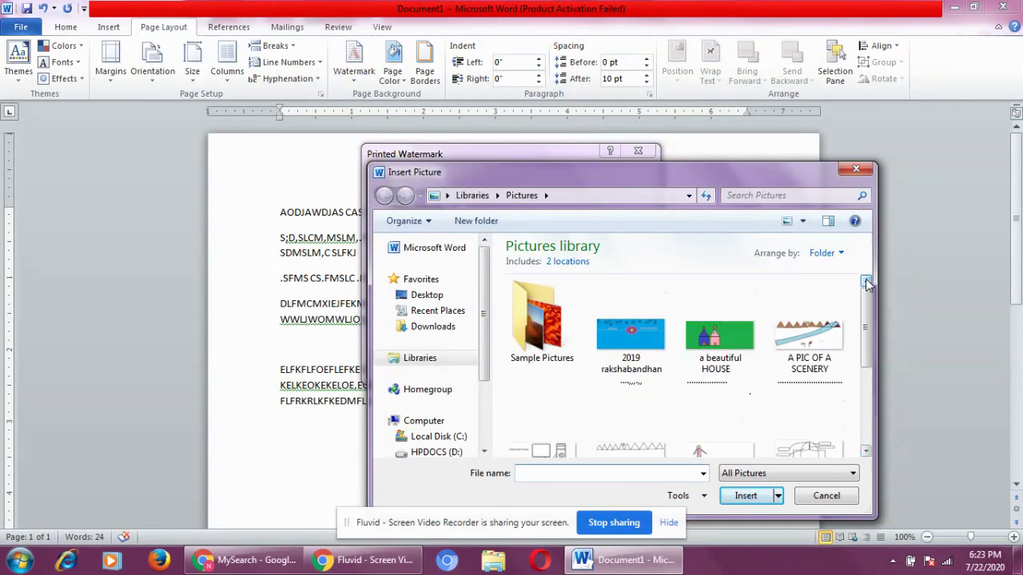
click(537, 318)
double_click(537, 318)
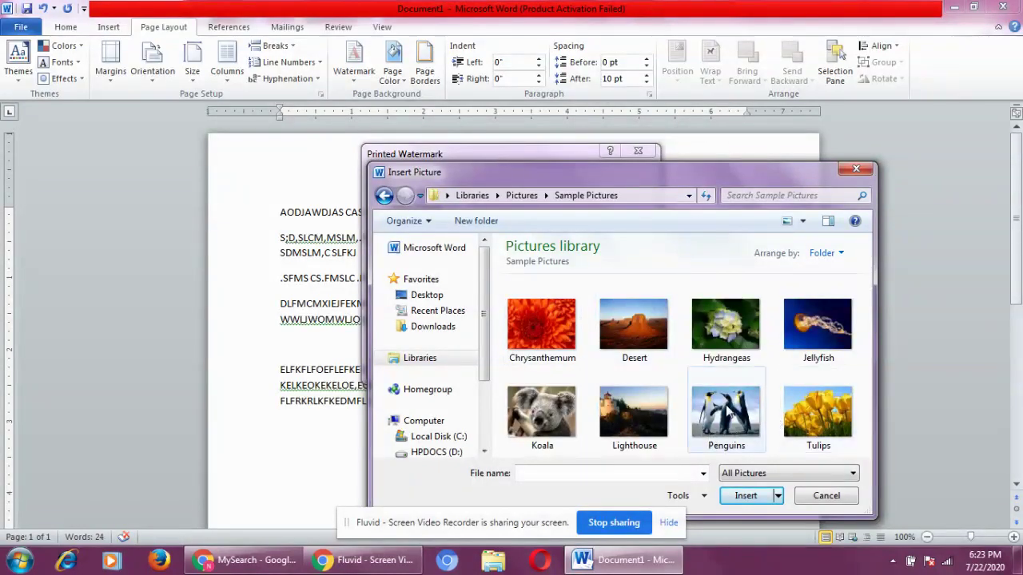
click(727, 409)
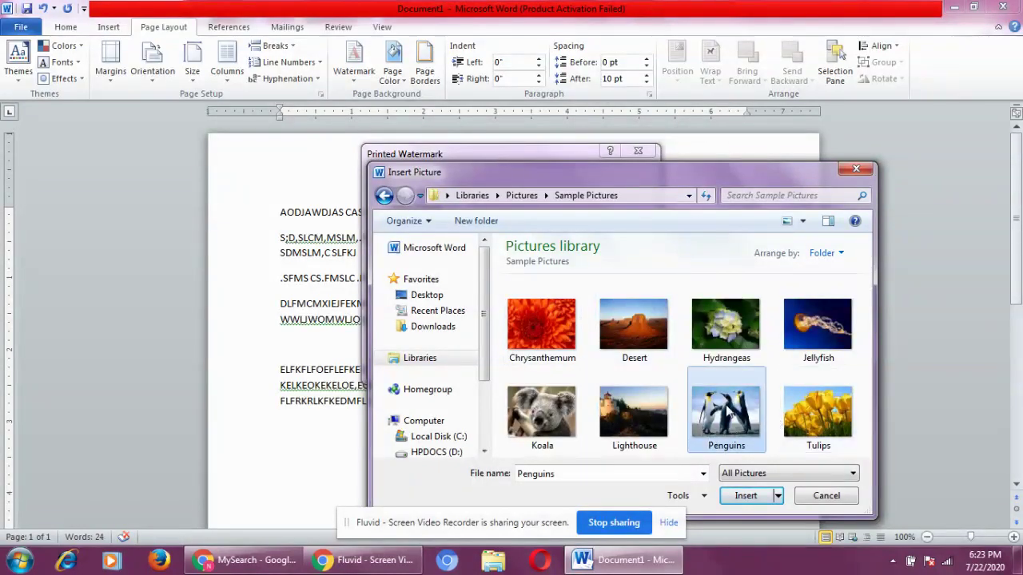
click(743, 497)
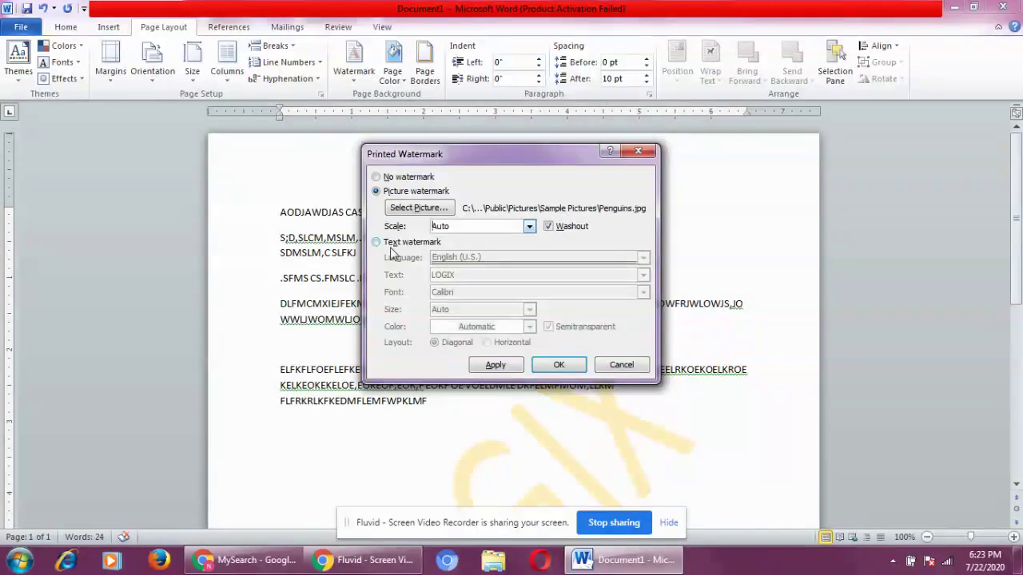
Apply the Penguins picture watermark with Auto scale and washout, close the watermark settings and view it on the page.
click(494, 366)
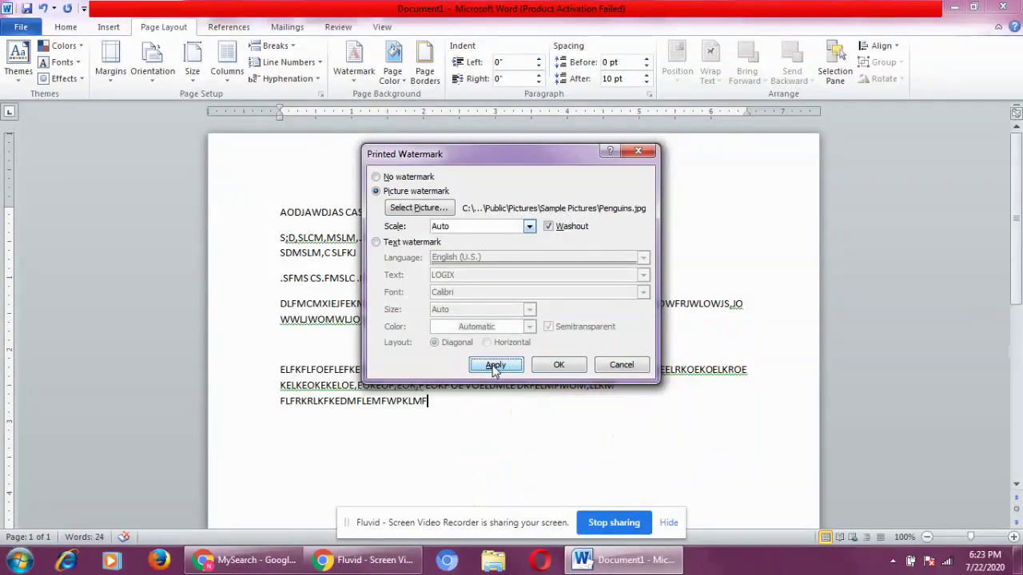
click(621, 364)
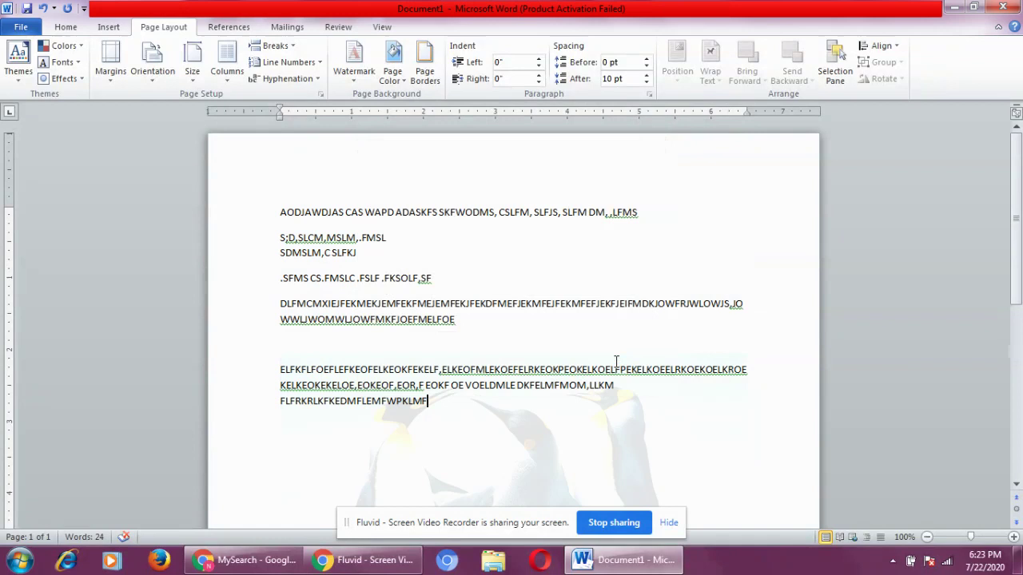
click(1015, 485)
drag(1015, 485, 1016, 484)
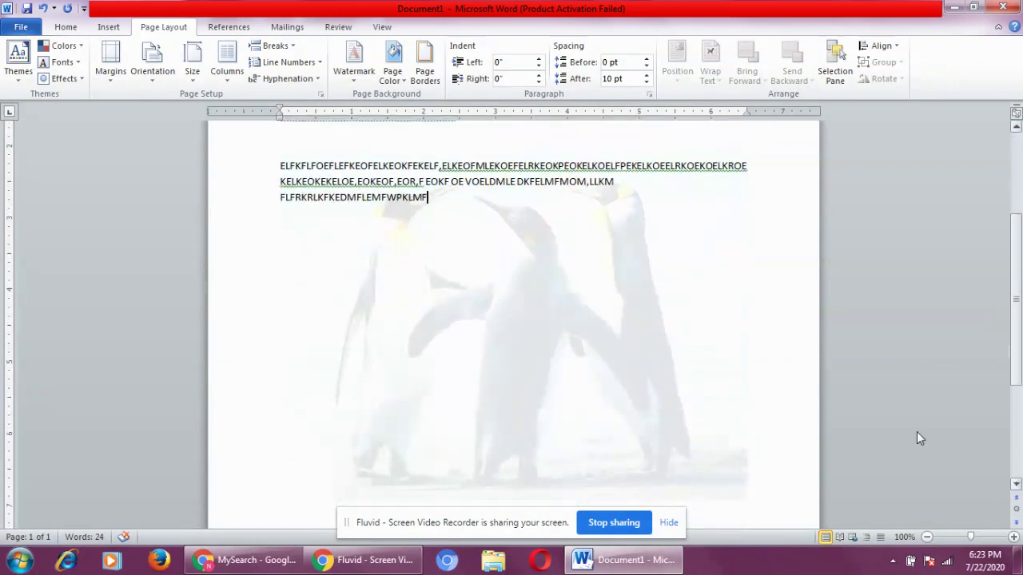
Append more random capital letters to the filler paragraph, beginning OEKFDMLOD CVDVM CMLFMF KVLDMF, over the Penguins watermark.
click(1015, 484)
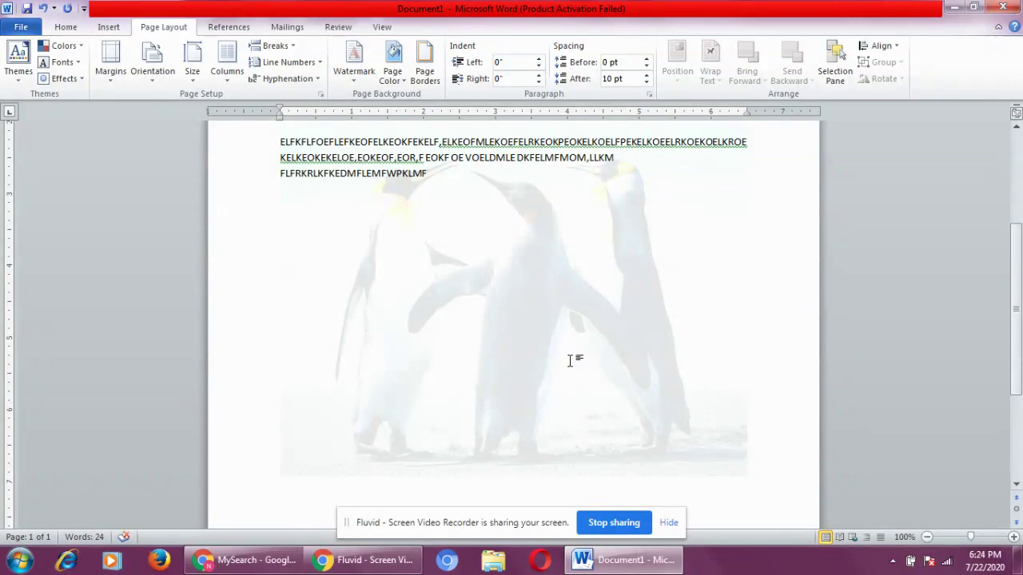
text(OEKFDMLOD CV)
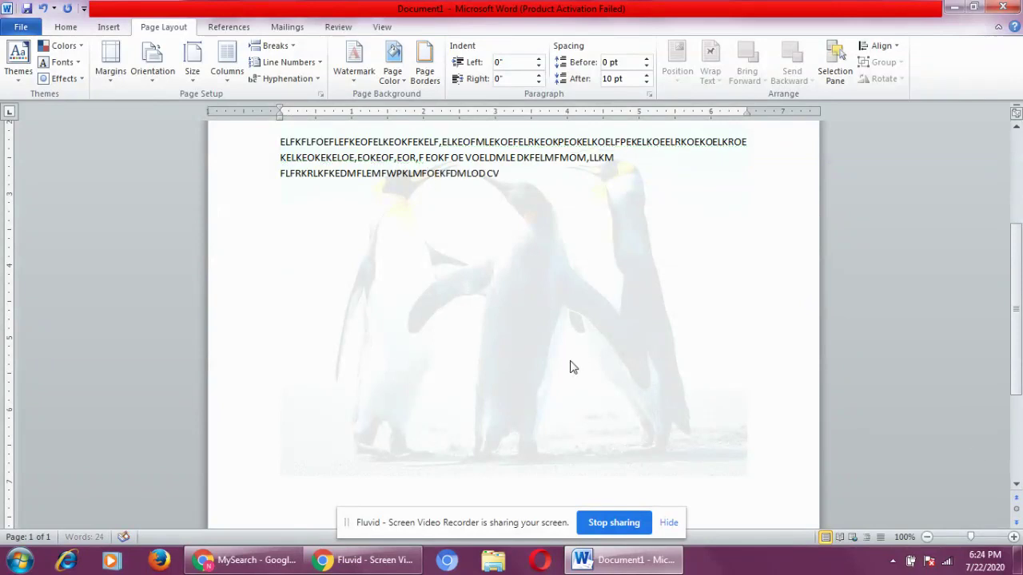
text(DVM CMLFMF  KVLDMF)
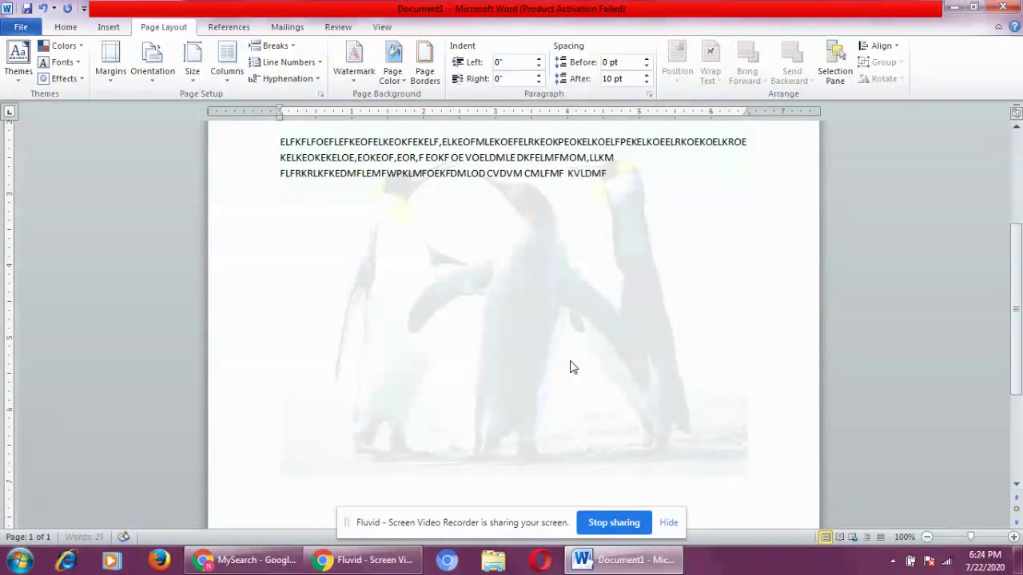
text(LDKFMLFSLMLDSLDMLSDFMSLMLSMSLDMLSDMSLMLSDML)
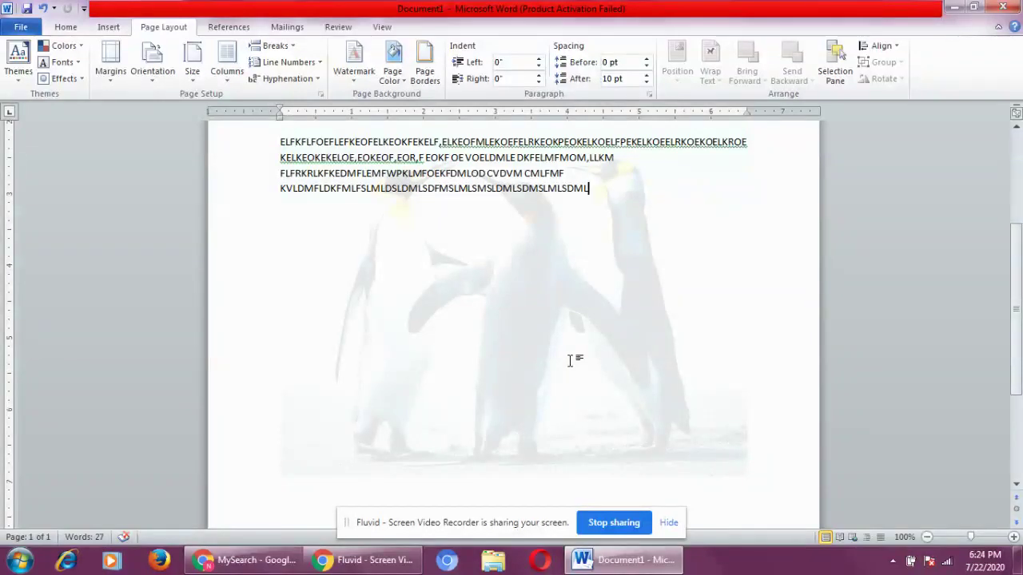
Try to remove the filler text backwards from its end, character by character, into the paragraph's first line.
key(BackSpace)
key(BackSpace)
key(BackSpace)
key(BackSpace)
key(BackSpace)
key(BackSpace)
key(BackSpace)
key(BackSpace)
key(BackSpace)
key(BackSpace)
key(BackSpace)
key(BackSpace)
key(BackSpace)
key(BackSpace)
key(BackSpace)
key(BackSpace)
key(BackSpace)
key(BackSpace)
key(BackSpace)
key(BackSpace)
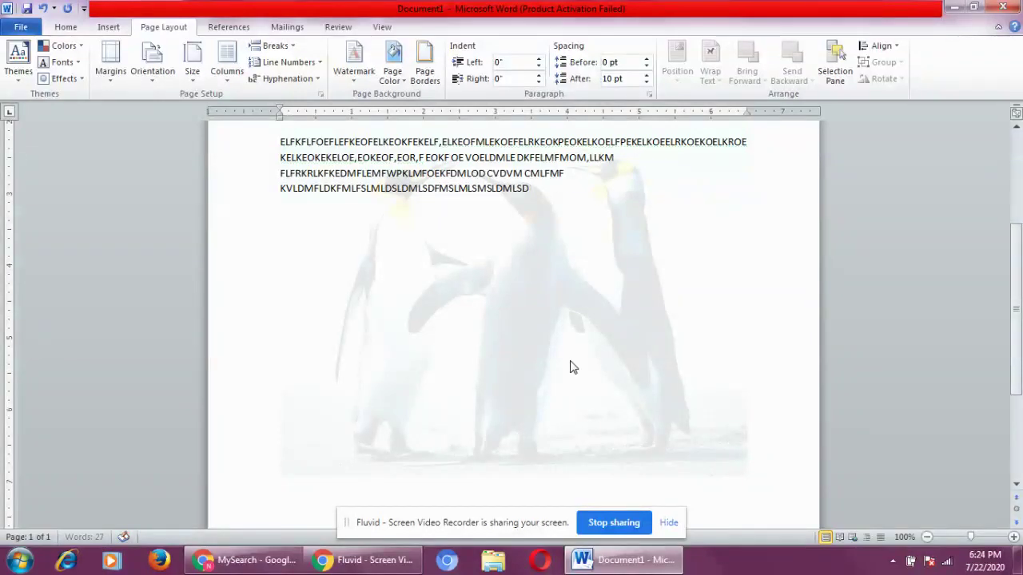
key(BackSpace)
key(BackSpace)
key(BackSpace)
key(BackSpace)
key(BackSpace)
key(BackSpace)
key(BackSpace)
key(BackSpace)
key(BackSpace)
key(BackSpace)
key(BackSpace)
key(BackSpace)
key(BackSpace)
key(BackSpace)
key(BackSpace)
key(BackSpace)
key(BackSpace)
key(BackSpace)
key(BackSpace)
key(BackSpace)
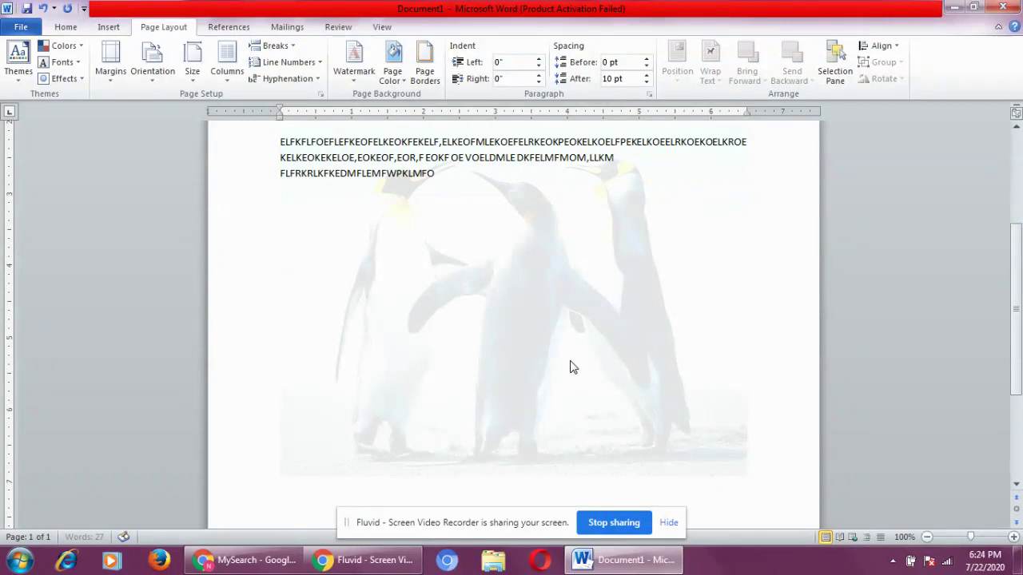
key(BackSpace)
key(BackSpace)
key(BackSpace)
key(BackSpace)
key(BackSpace)
key(BackSpace)
key(BackSpace)
key(BackSpace)
key(BackSpace)
key(BackSpace)
key(BackSpace)
key(BackSpace)
key(BackSpace)
key(BackSpace)
key(BackSpace)
key(BackSpace)
key(BackSpace)
key(BackSpace)
key(BackSpace)
key(BackSpace)
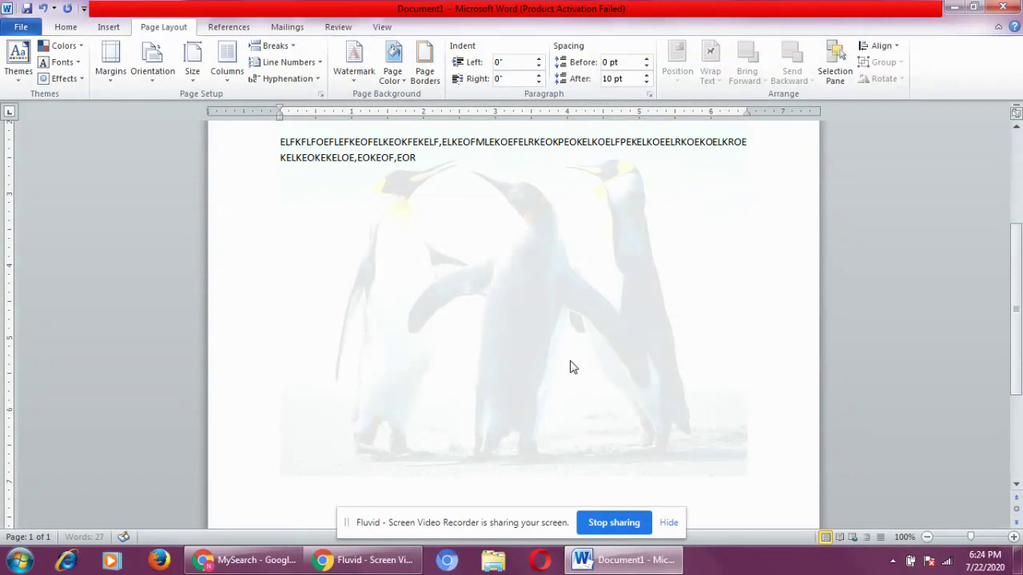
key(BackSpace)
key(BackSpace)
key(BackSpace)
key(BackSpace)
key(BackSpace)
key(BackSpace)
key(BackSpace)
key(BackSpace)
key(BackSpace)
key(BackSpace)
key(BackSpace)
key(BackSpace)
key(BackSpace)
key(BackSpace)
key(BackSpace)
key(BackSpace)
key(BackSpace)
key(BackSpace)
key(BackSpace)
key(BackSpace)
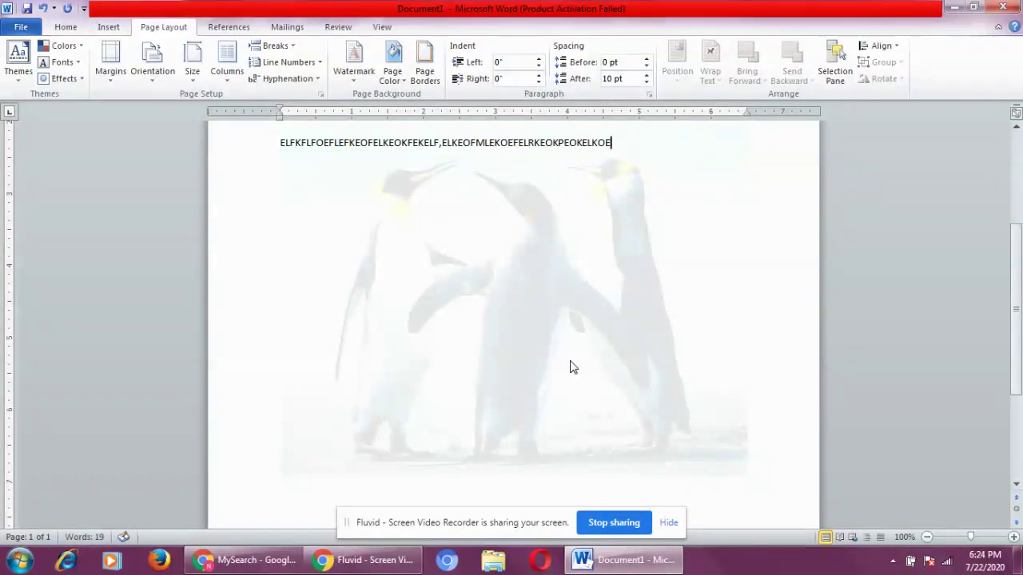
Undo the character-by-character deletion and clear the document's entire text at once.
key(ctrl+z)
key(ctrl+a)
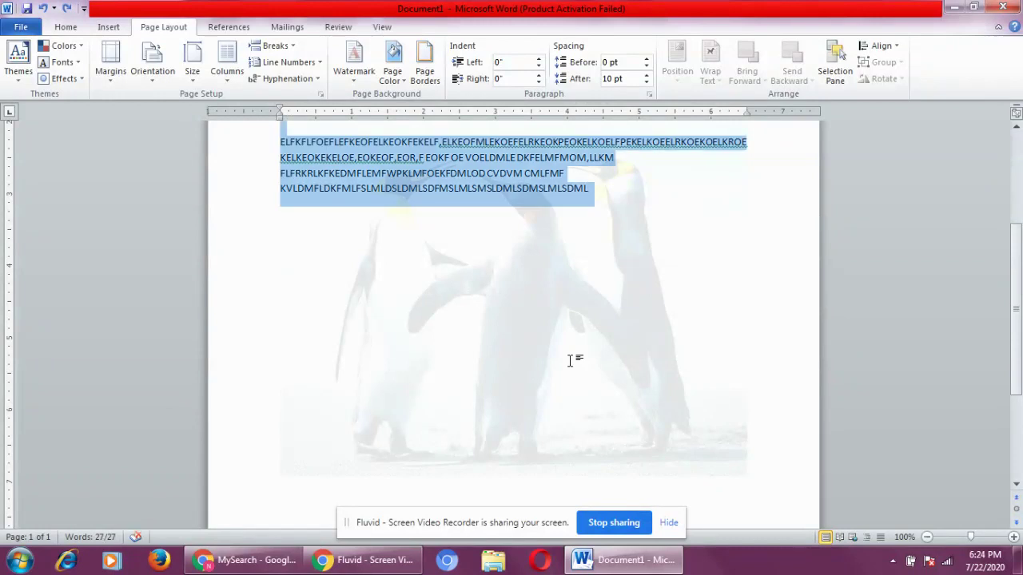
key(BackSpace)
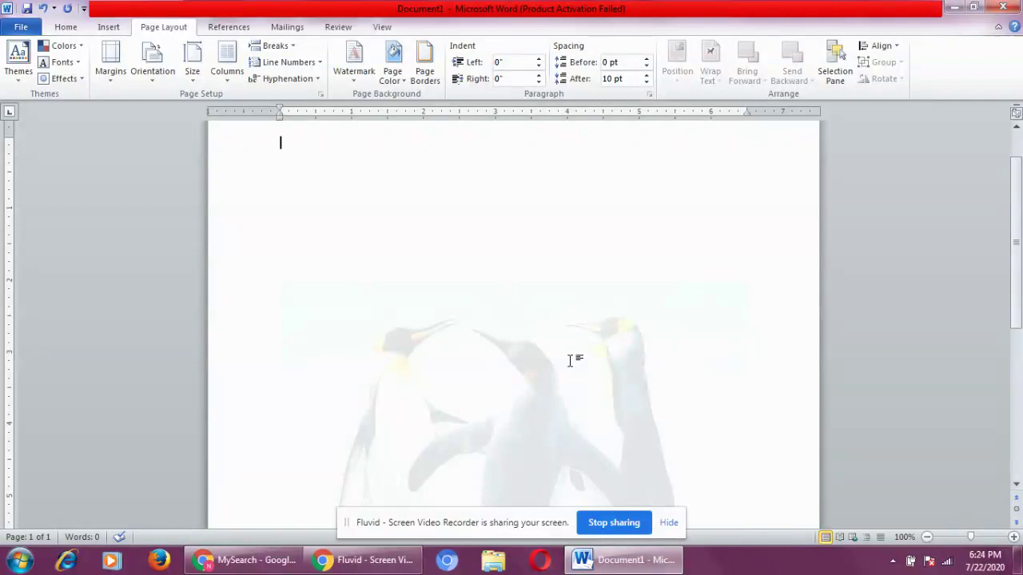
Close Document1 without saving its changes and minimize the browser window to reveal the desktop.
click(635, 568)
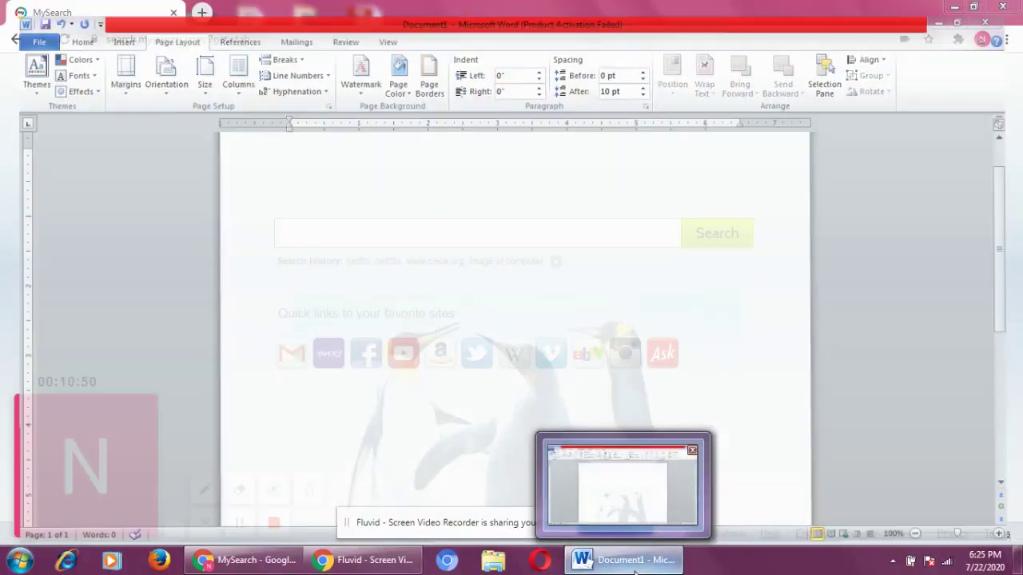
right_click(636, 569)
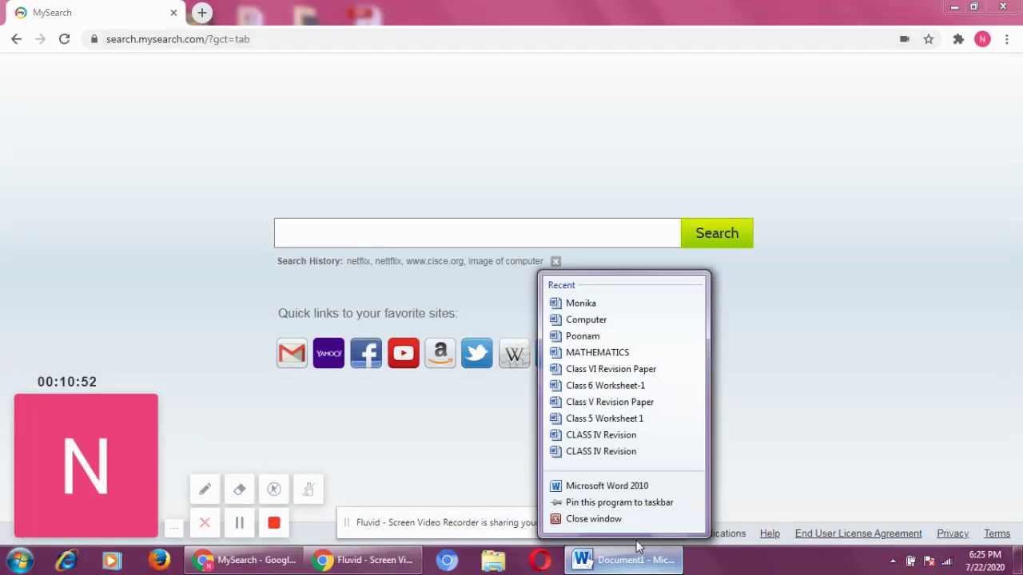
click(633, 517)
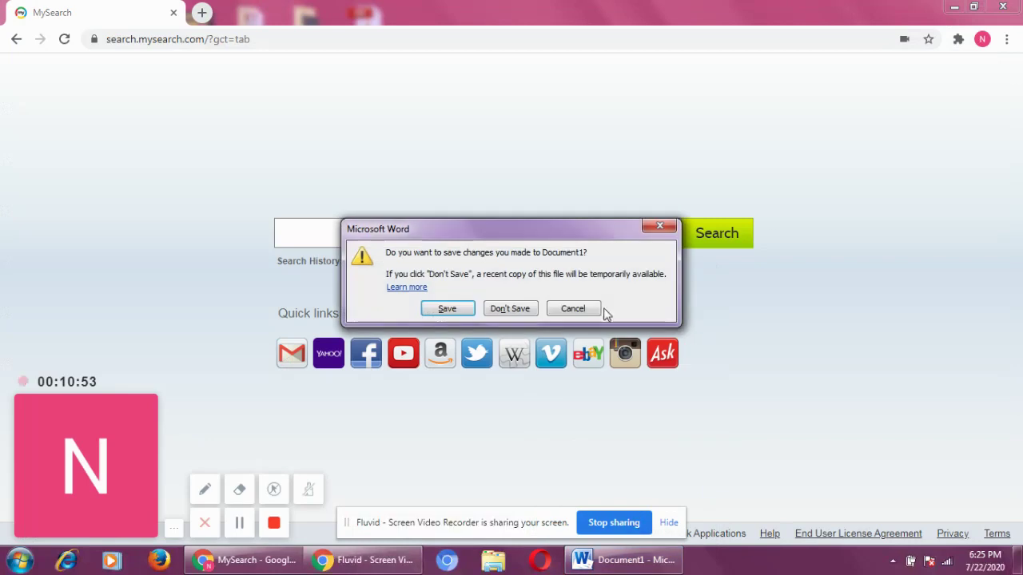
click(526, 308)
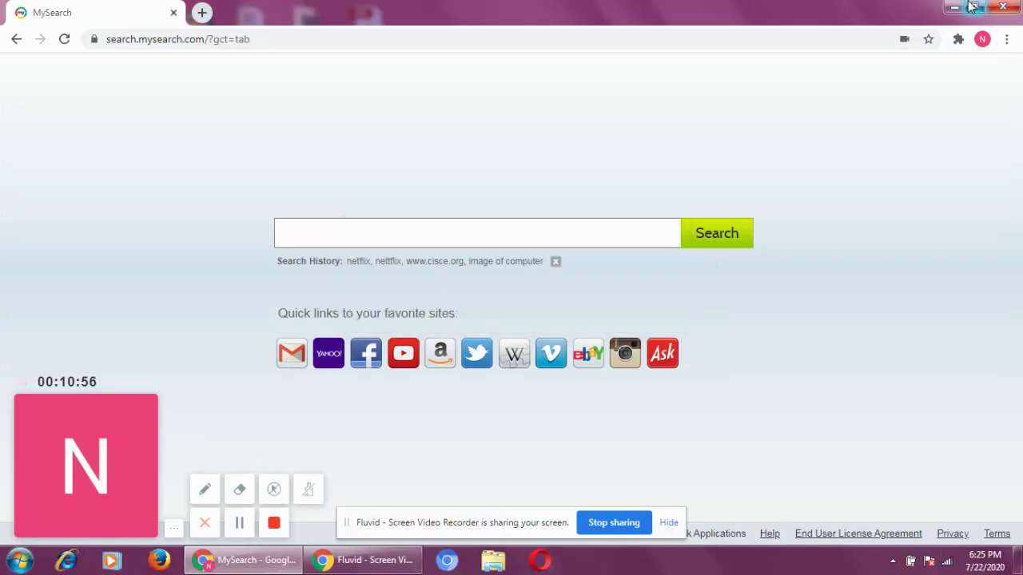
click(954, 8)
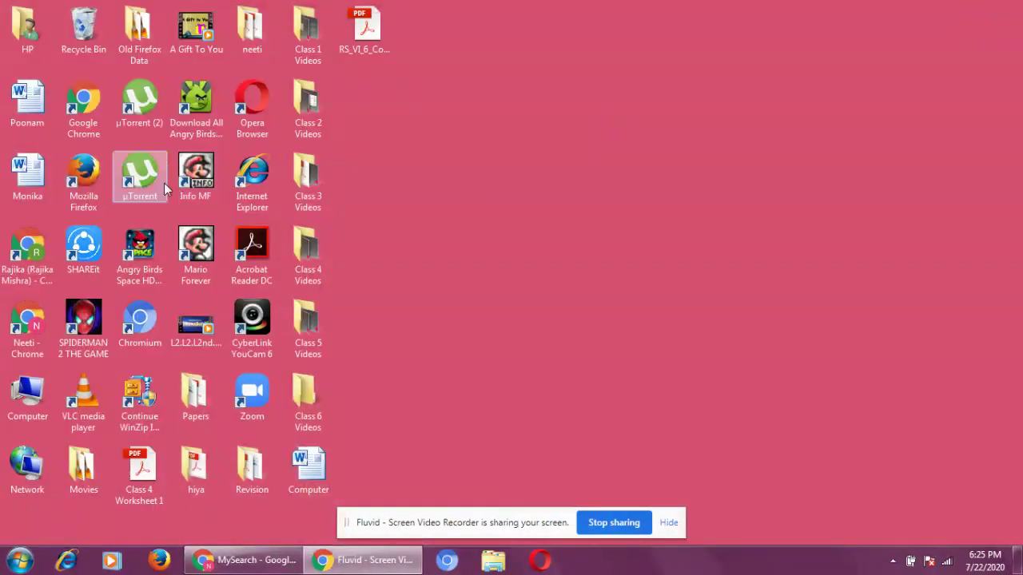
Open the desktop's Word document about margins and indentation in a maximized window and dismiss the activation notice.
double_click(28, 172)
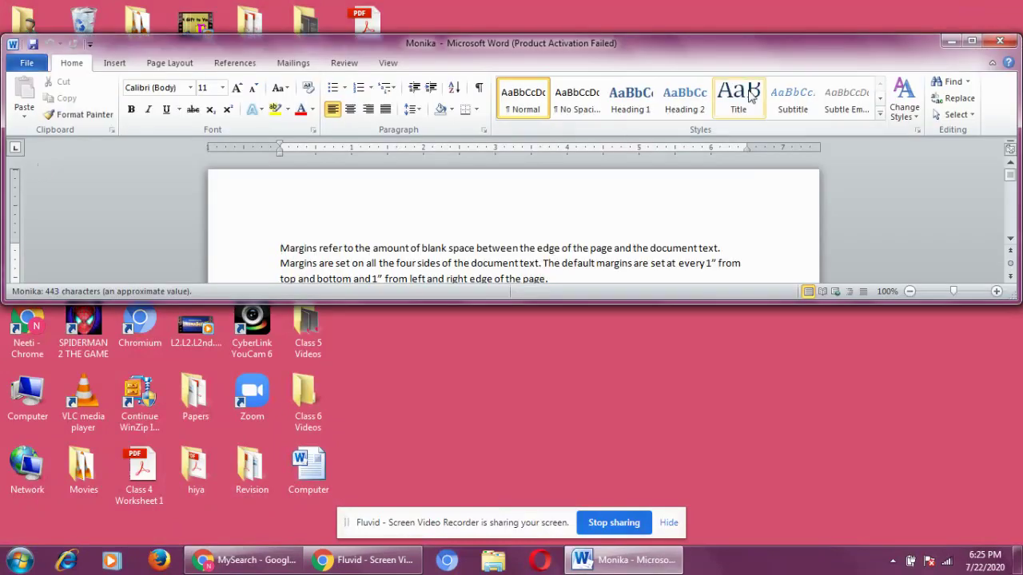
click(971, 40)
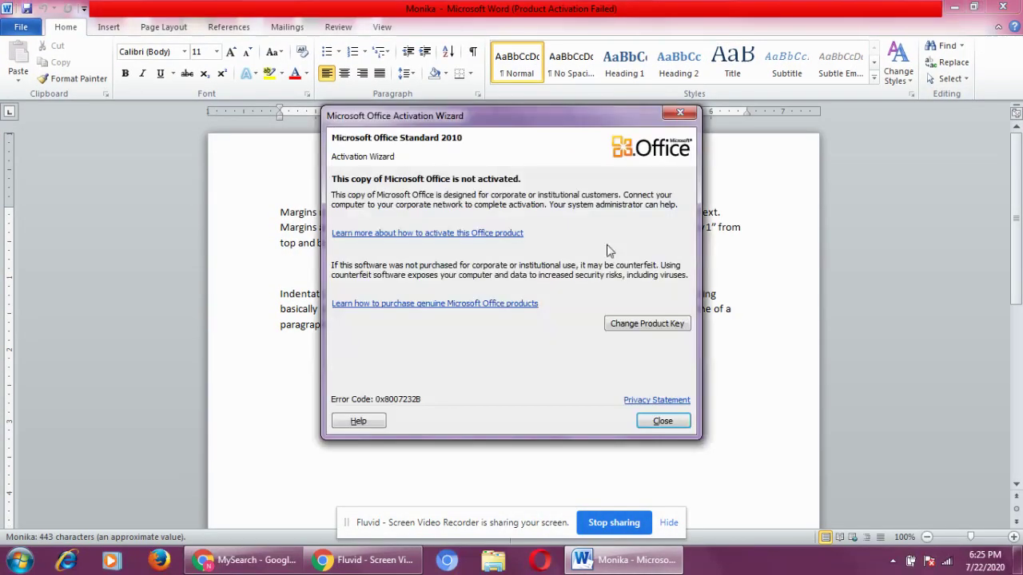
click(664, 421)
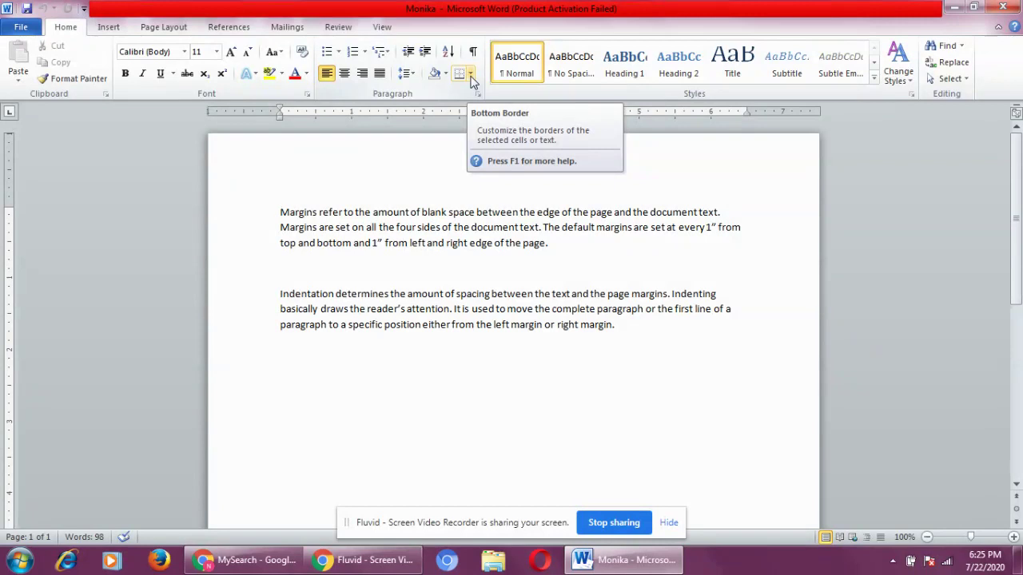
Apply a Box border to the Margins paragraph with a dashed line style, red colour and 1 ½ pt width.
click(471, 74)
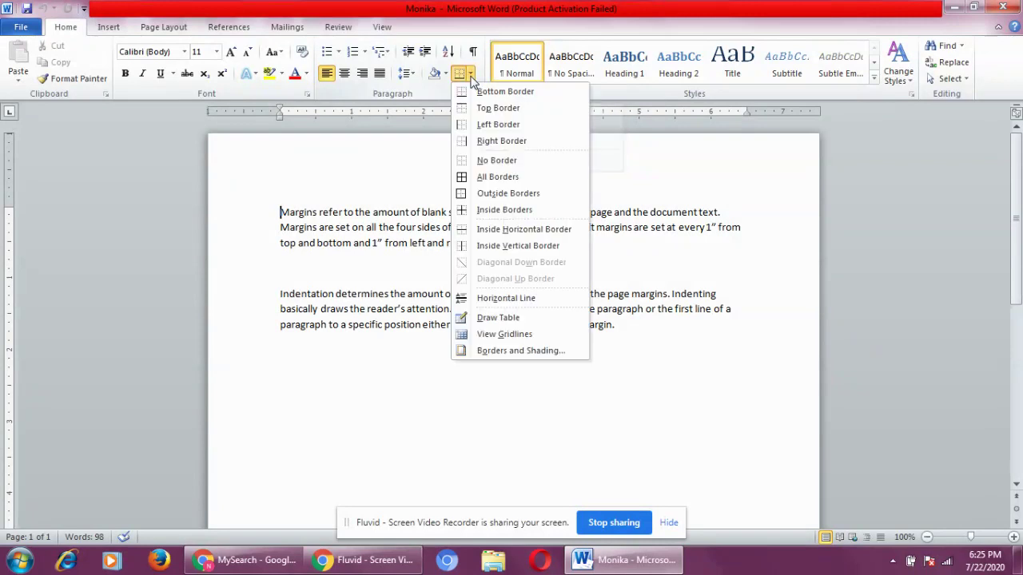
click(541, 358)
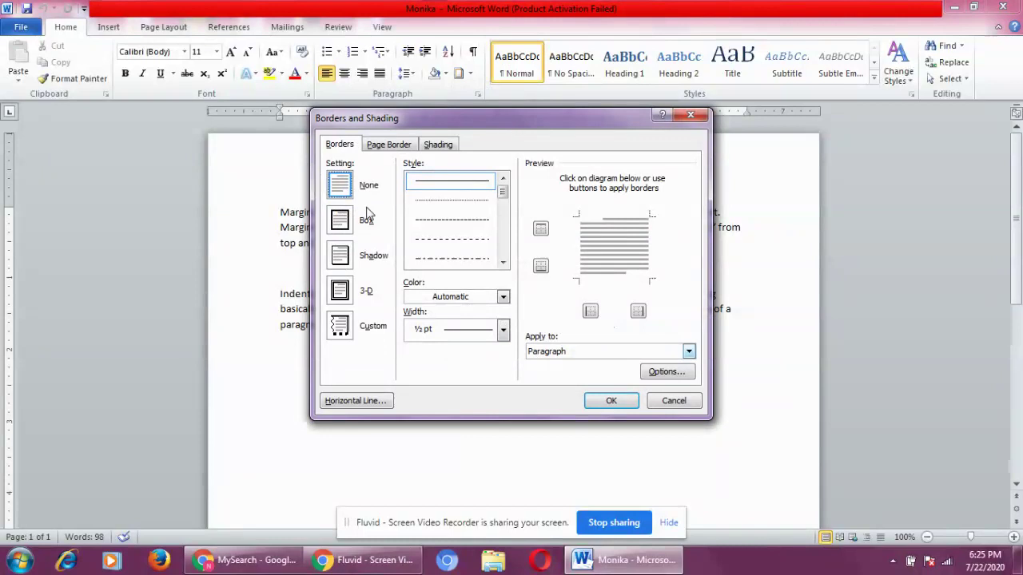
click(341, 220)
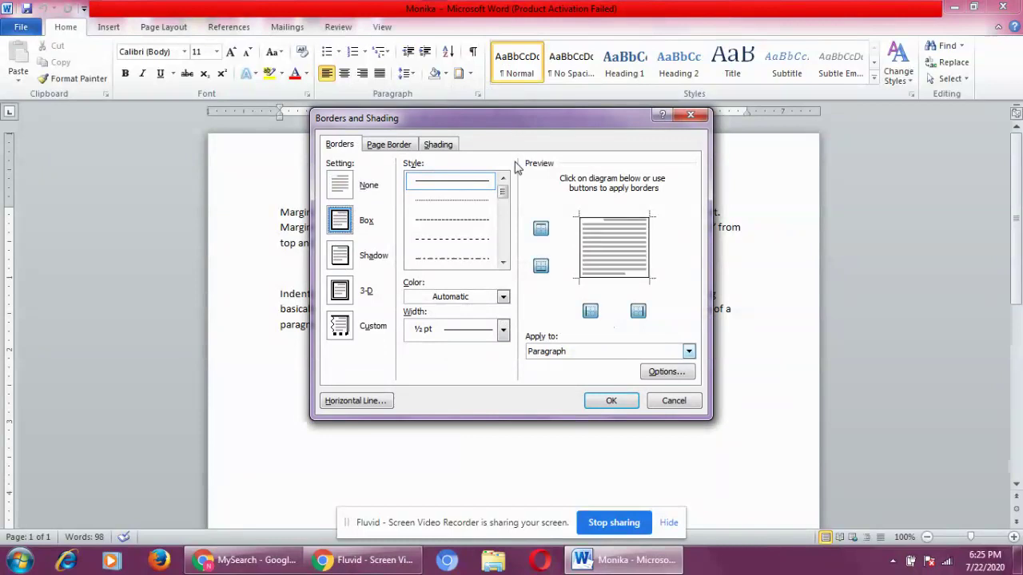
click(477, 220)
click(503, 297)
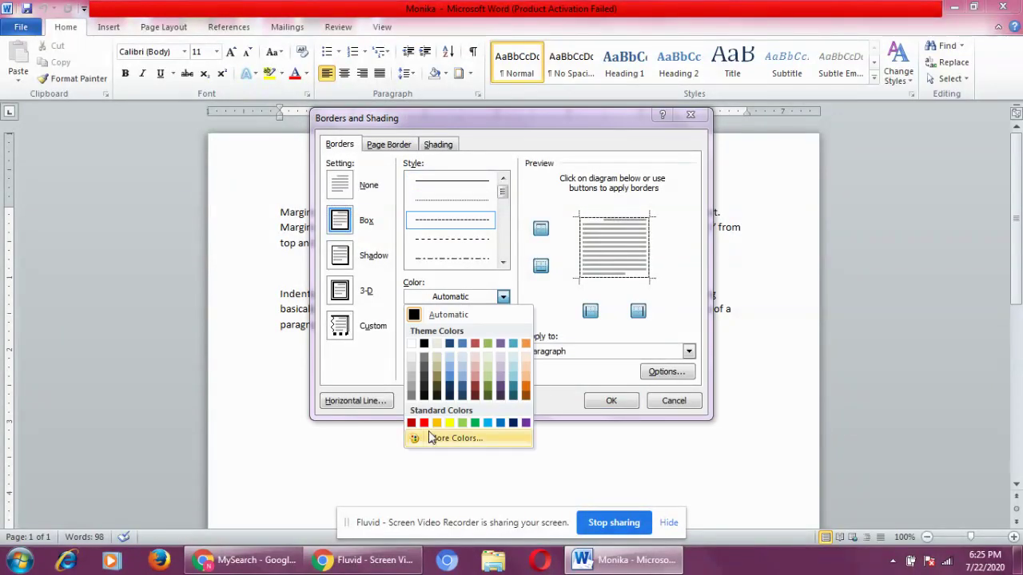
click(425, 423)
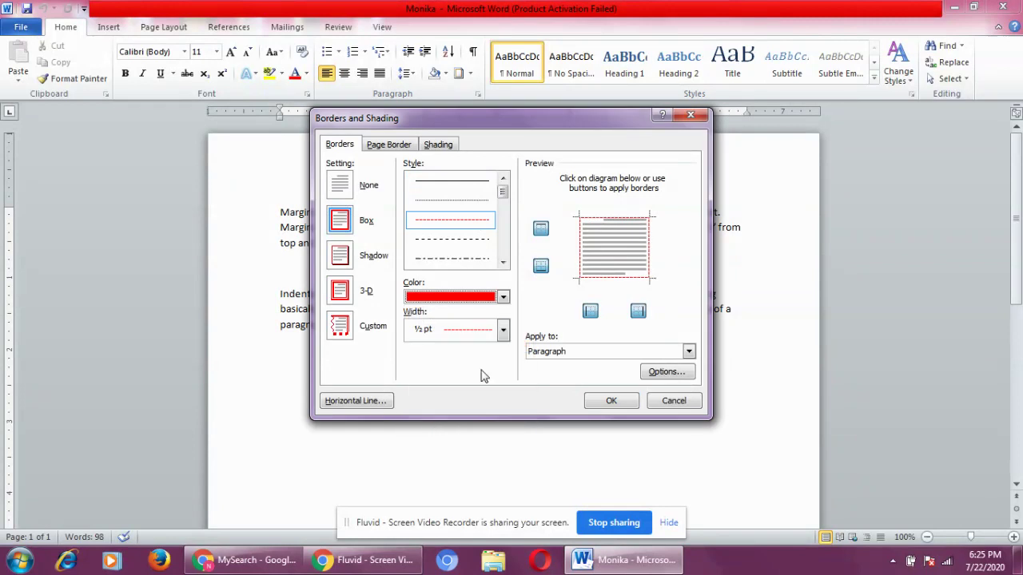
click(503, 330)
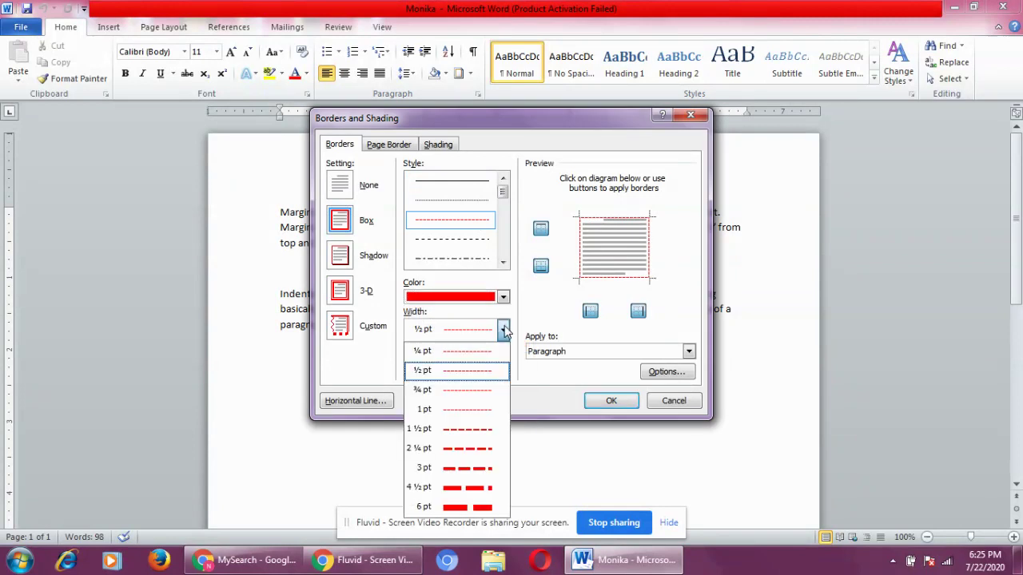
click(469, 432)
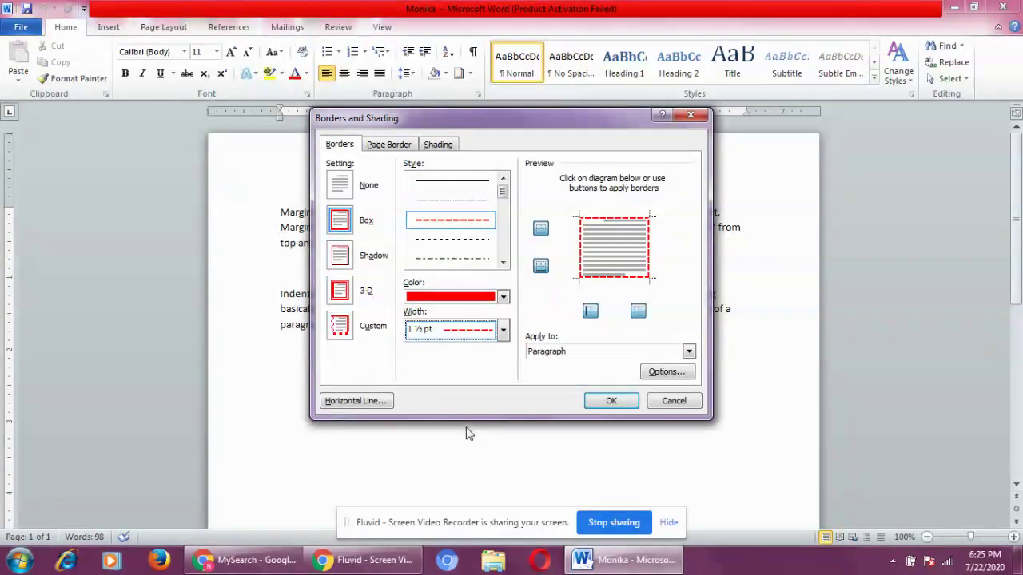
click(611, 402)
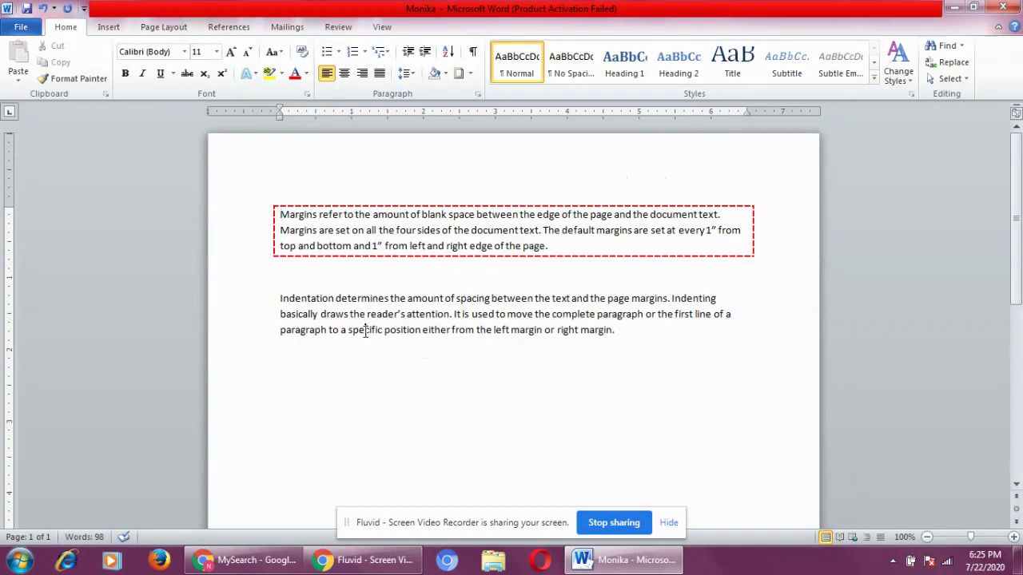
Select the whole Indentation paragraph and choose the 3-D border setting for it in Borders and Shading.
click(258, 299)
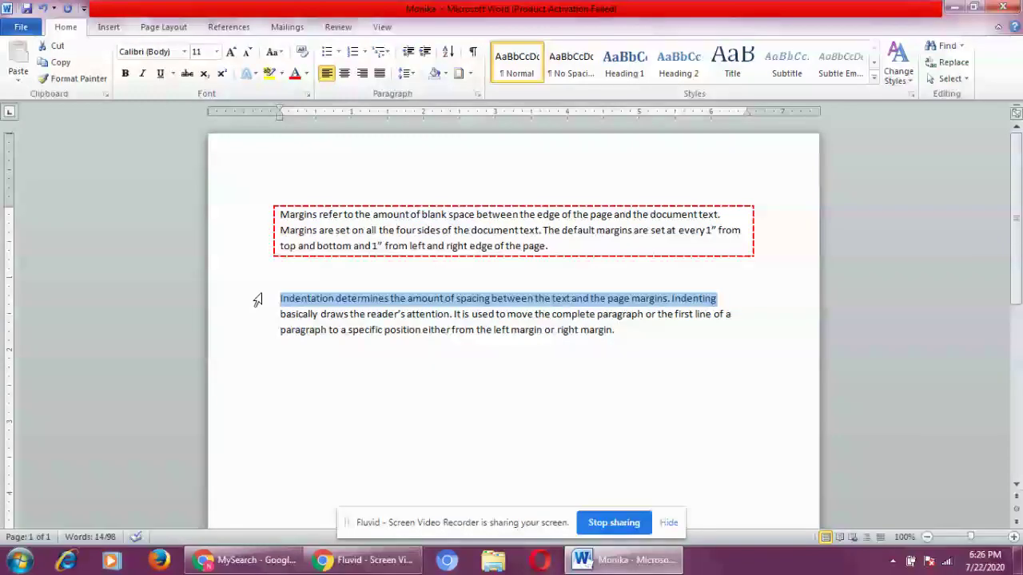
double_click(258, 299)
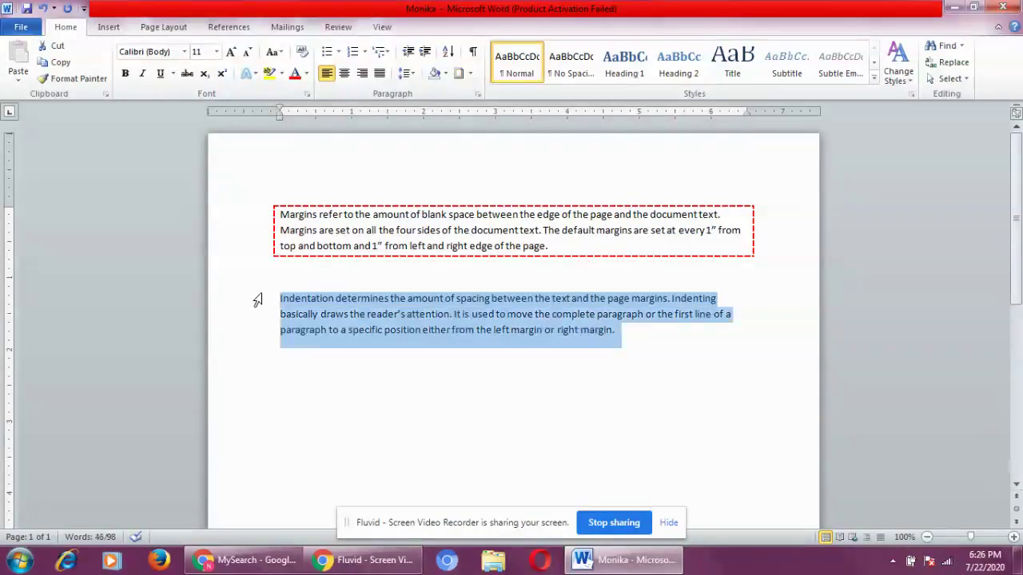
click(473, 74)
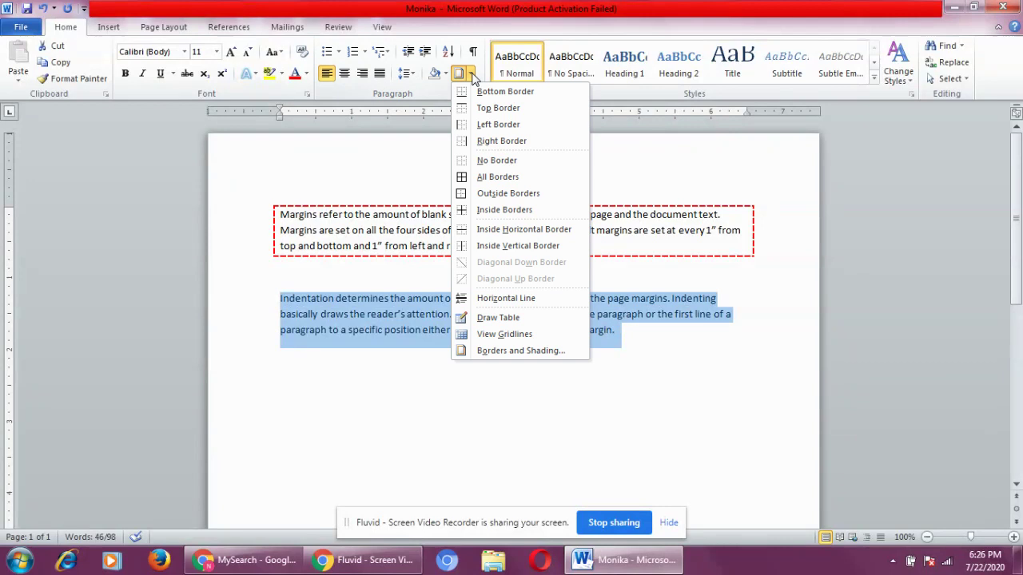
click(488, 351)
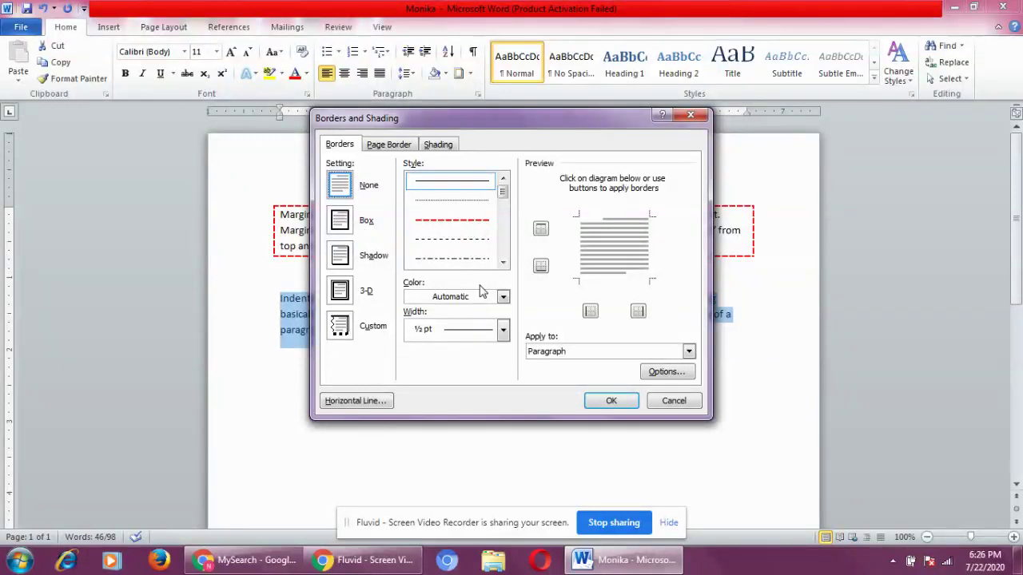
click(348, 292)
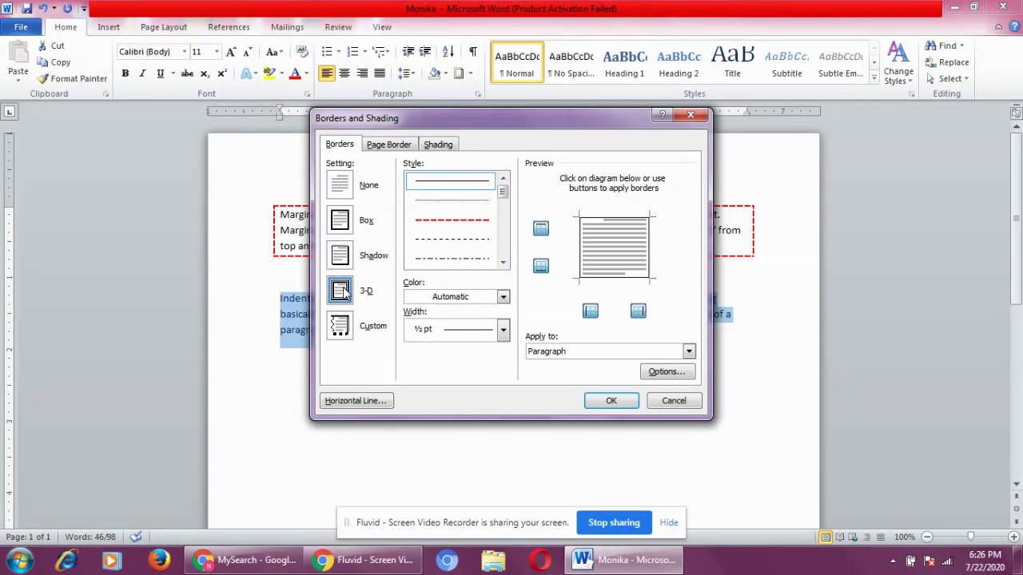
Browse the border line styles and choose the dash-dot-dot line for the Indentation paragraph's border.
click(503, 263)
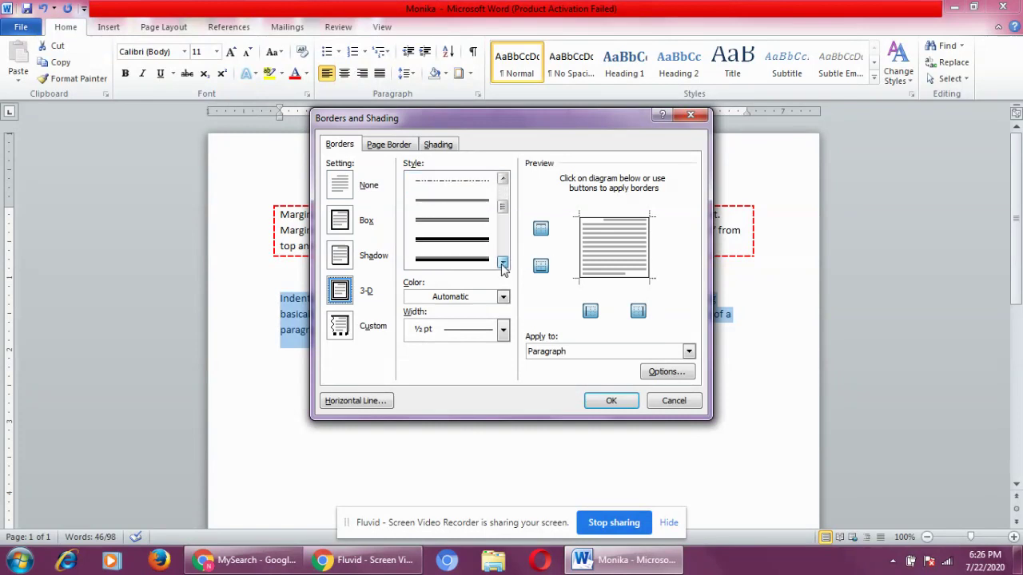
click(503, 263)
click(502, 264)
click(502, 264)
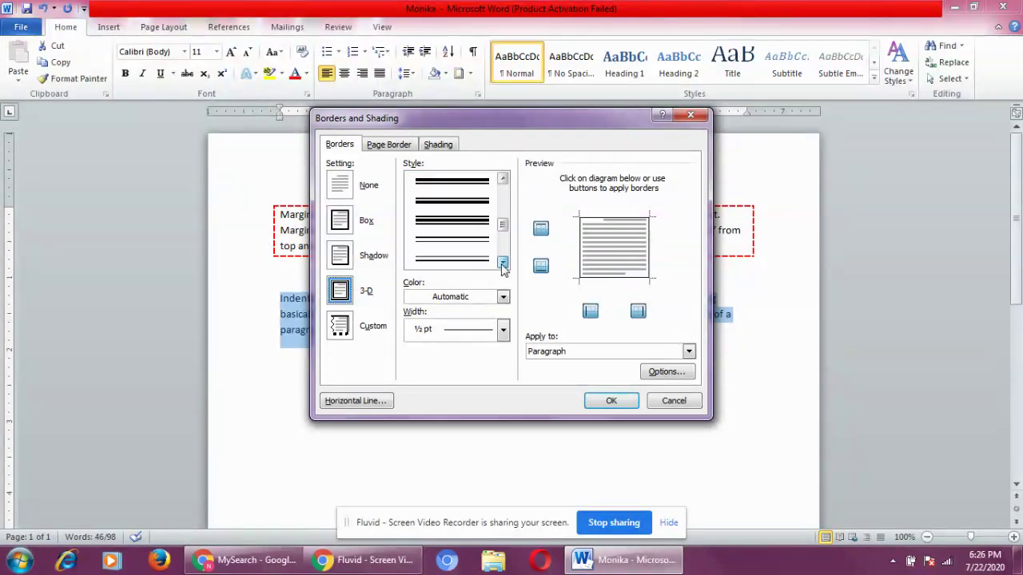
click(502, 264)
click(503, 180)
click(502, 181)
click(502, 180)
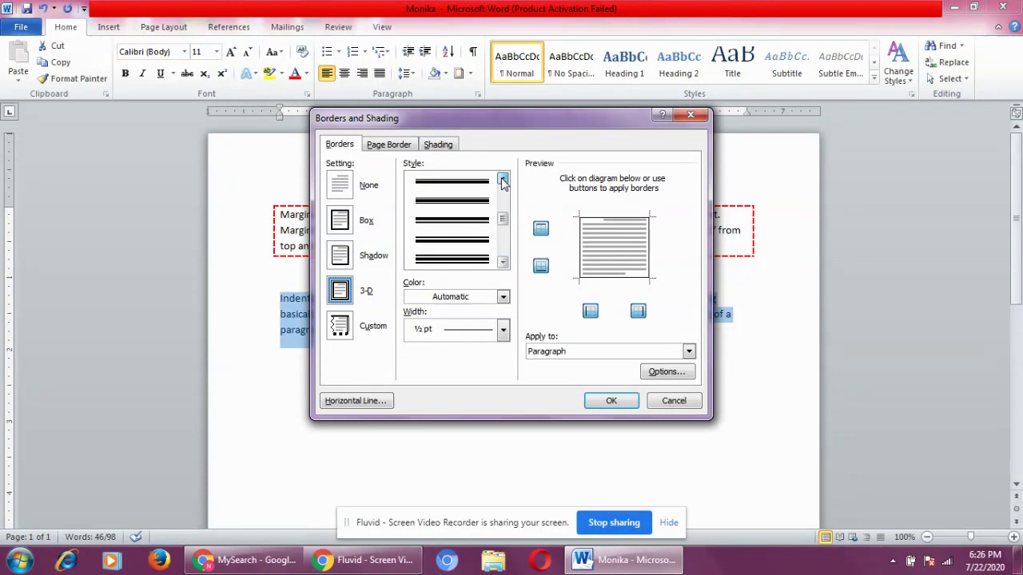
click(503, 180)
click(502, 180)
click(503, 181)
click(476, 200)
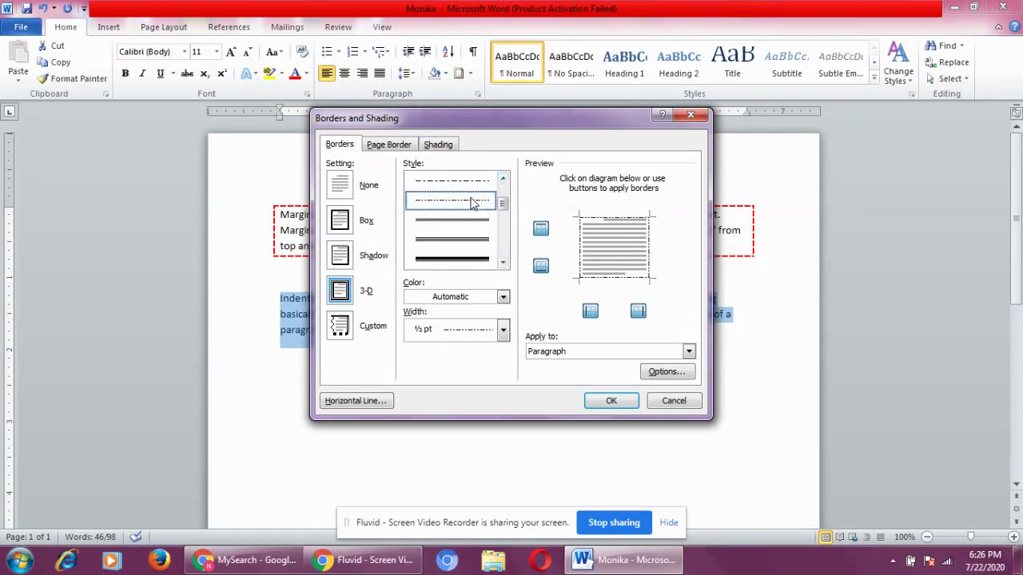
Set the Indentation paragraph's border to light blue with a 2 ¼ pt width and apply it.
click(504, 297)
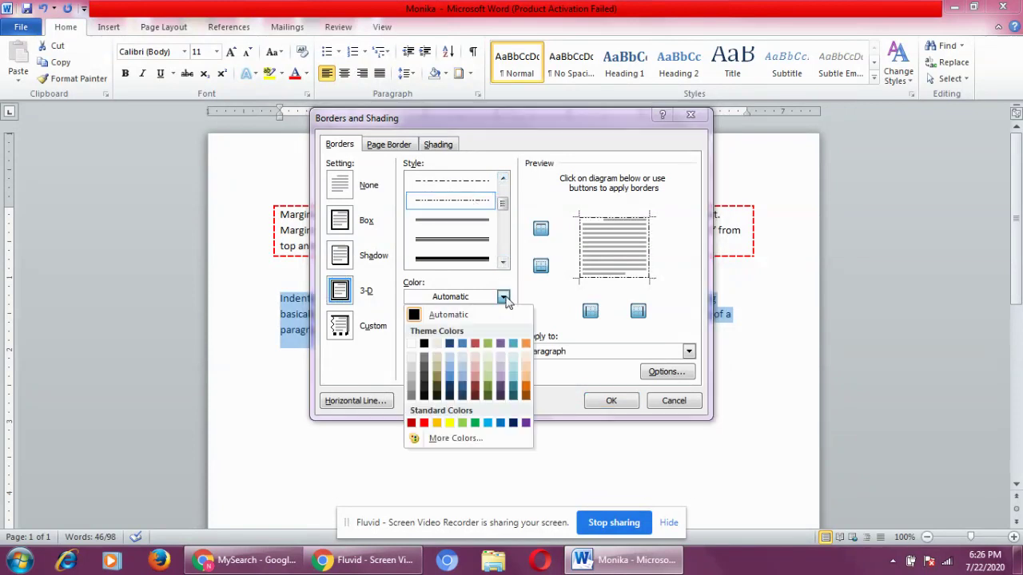
click(488, 423)
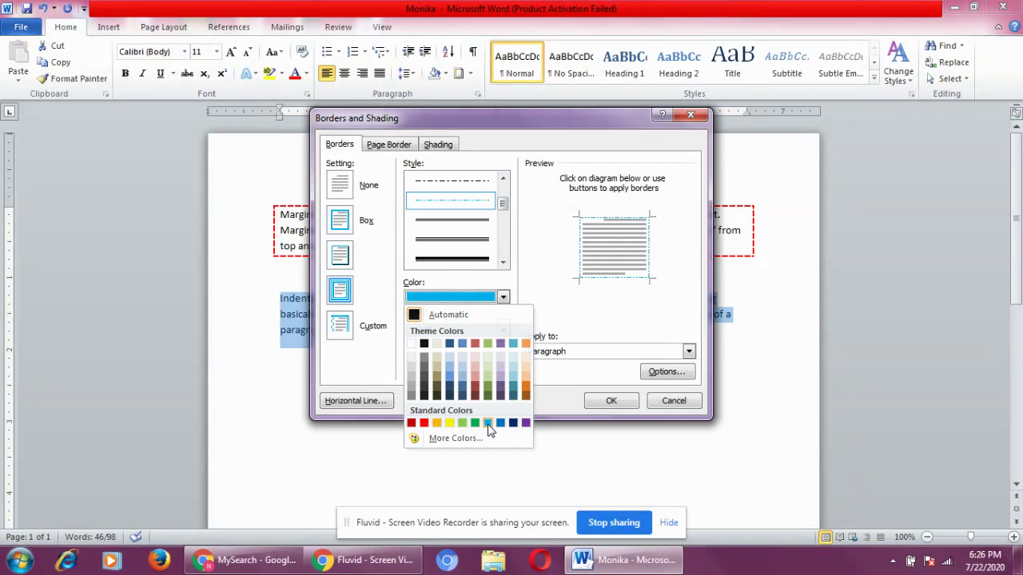
click(503, 329)
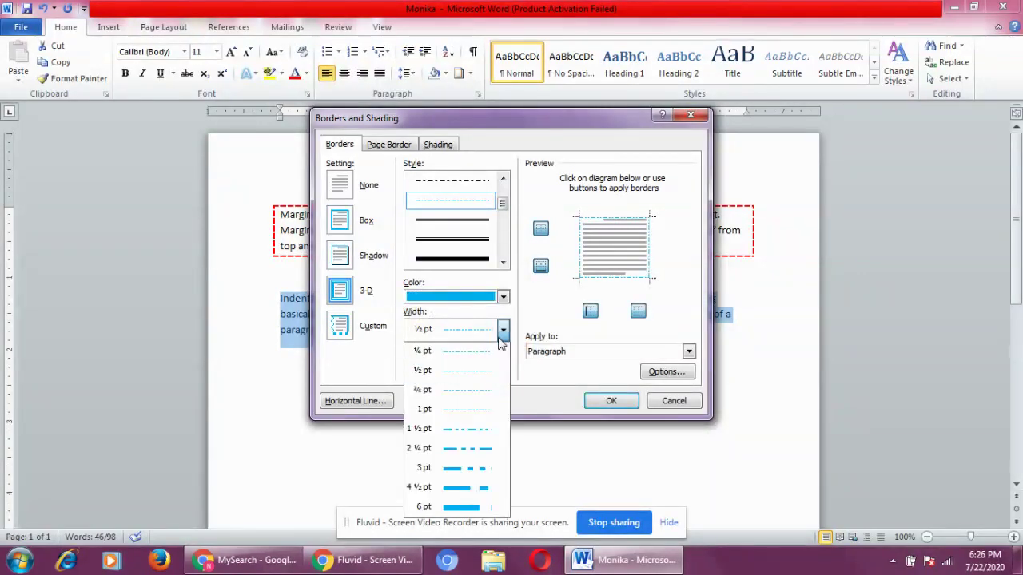
click(469, 450)
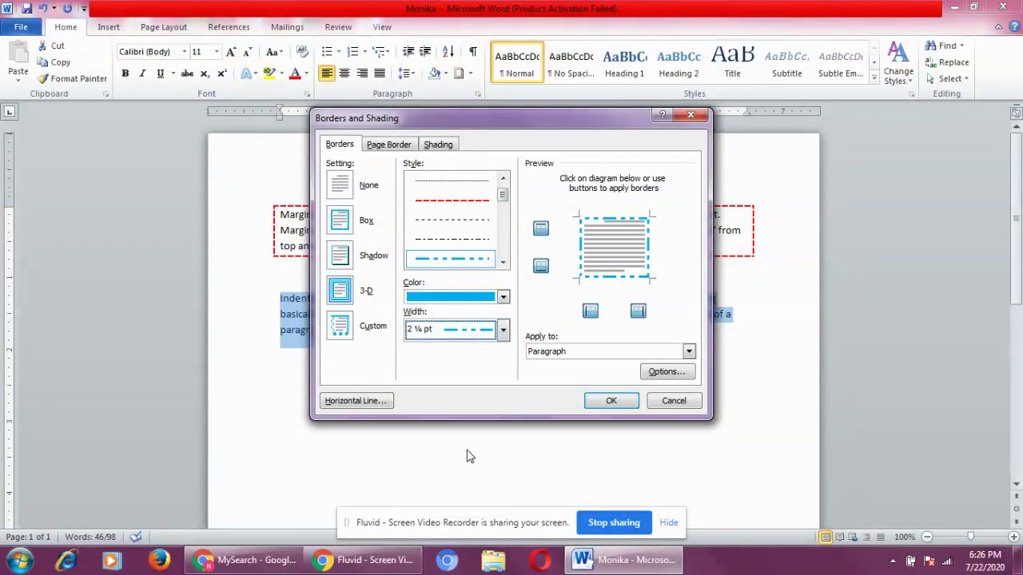
click(612, 401)
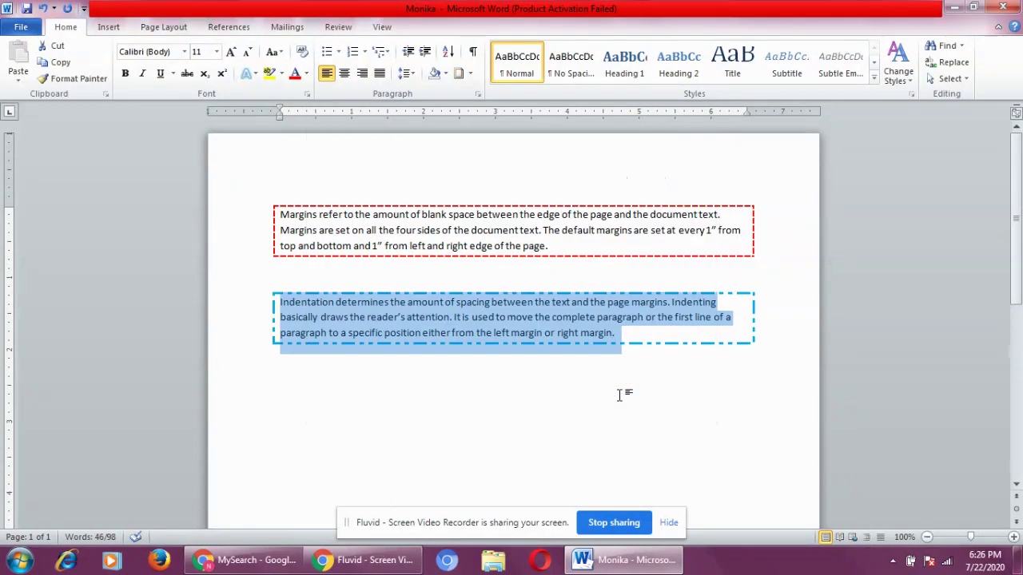
click(619, 390)
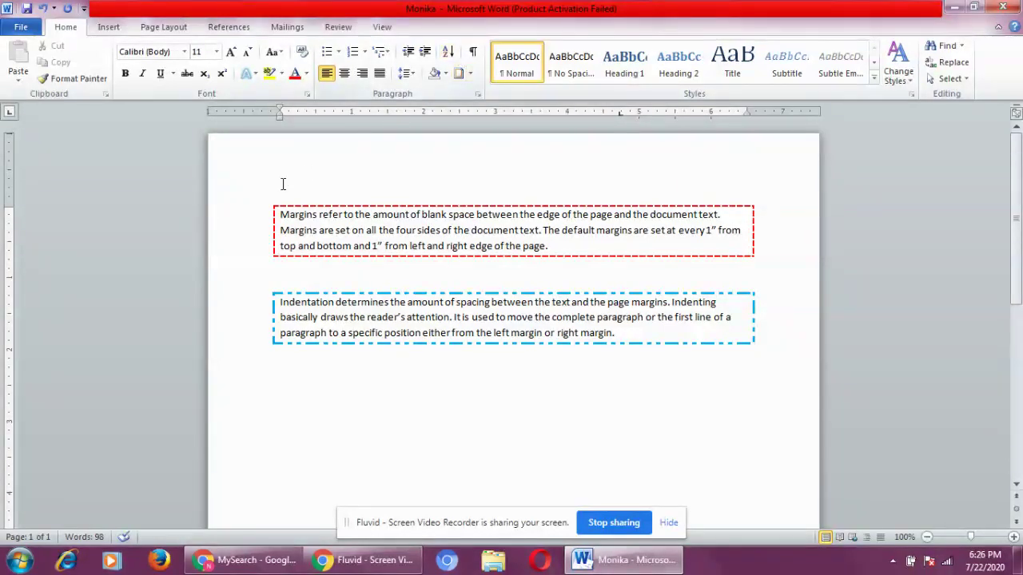
Select both the Margins and Indentation paragraphs and choose a red shading fill for them in Borders and Shading.
double_click(251, 214)
drag(251, 213, 249, 282)
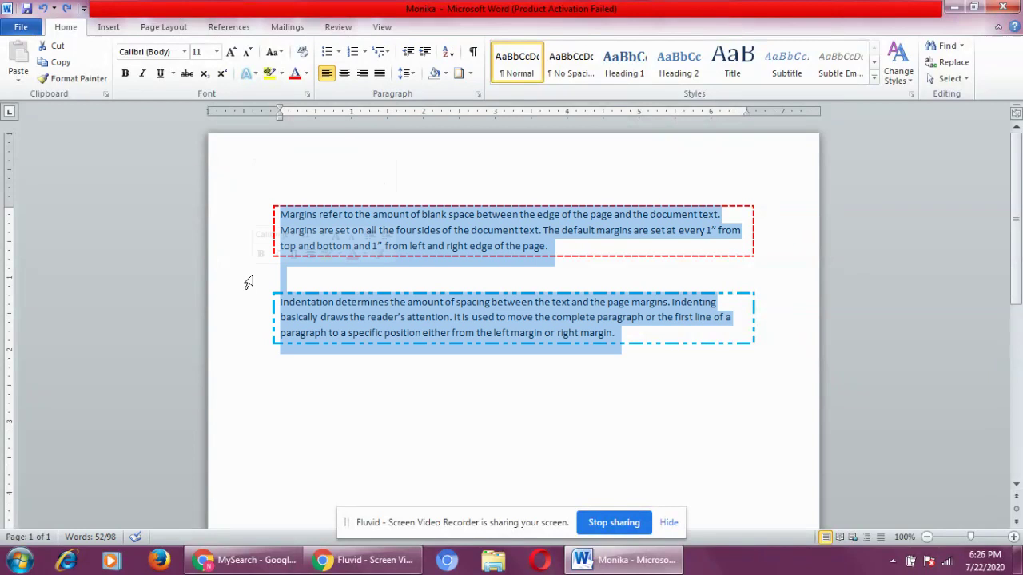
click(470, 74)
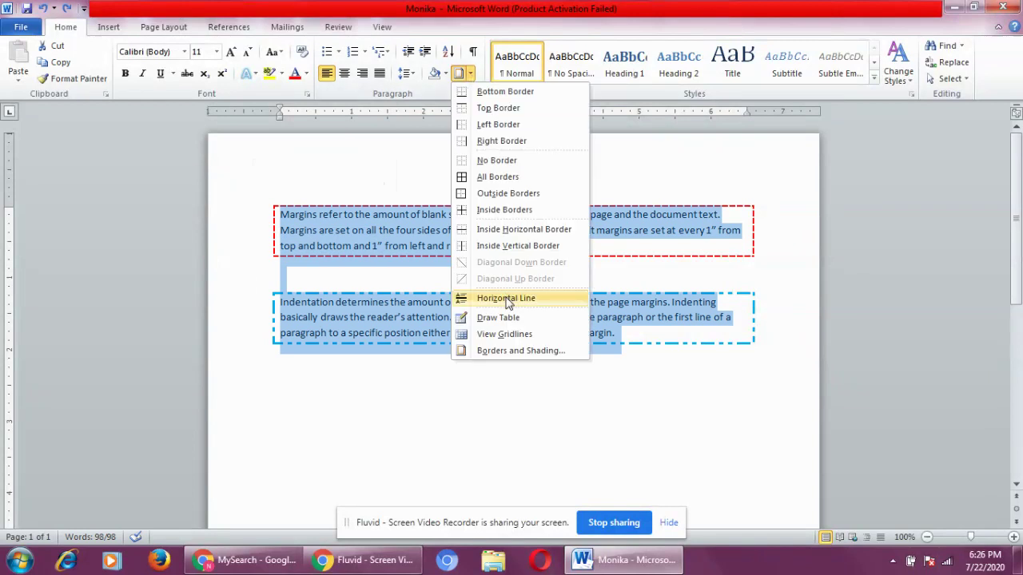
click(513, 352)
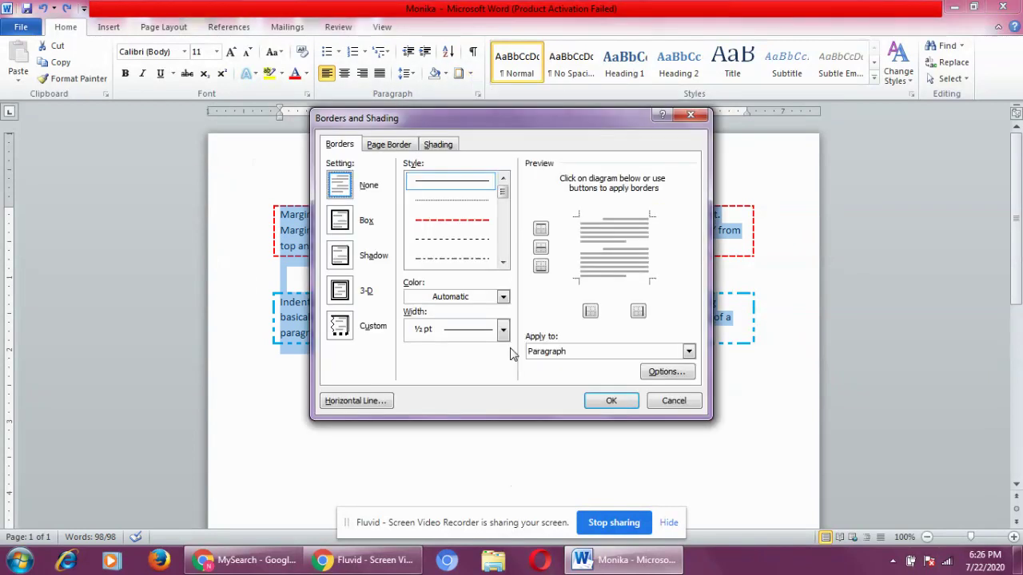
click(440, 145)
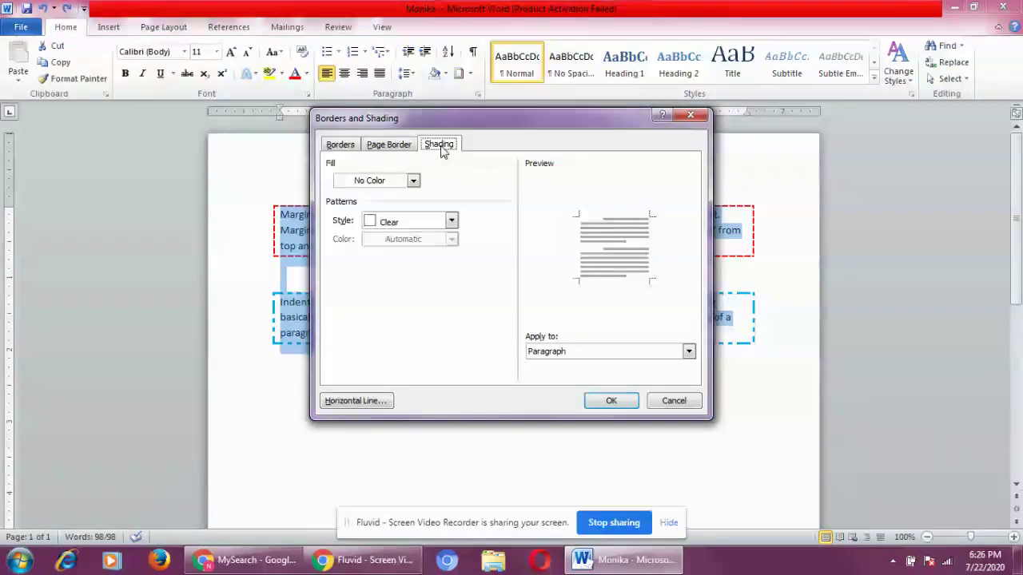
click(414, 182)
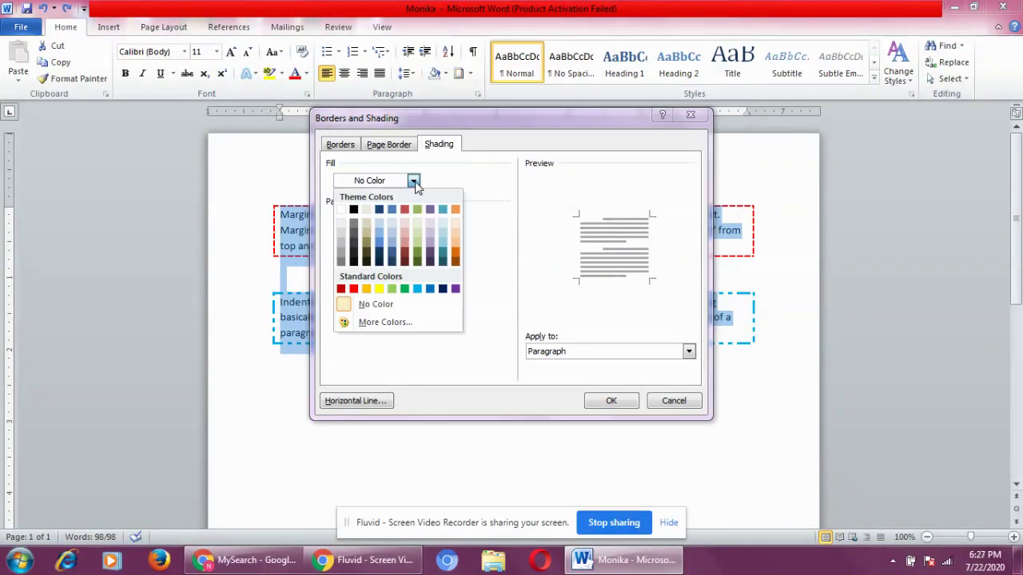
click(354, 290)
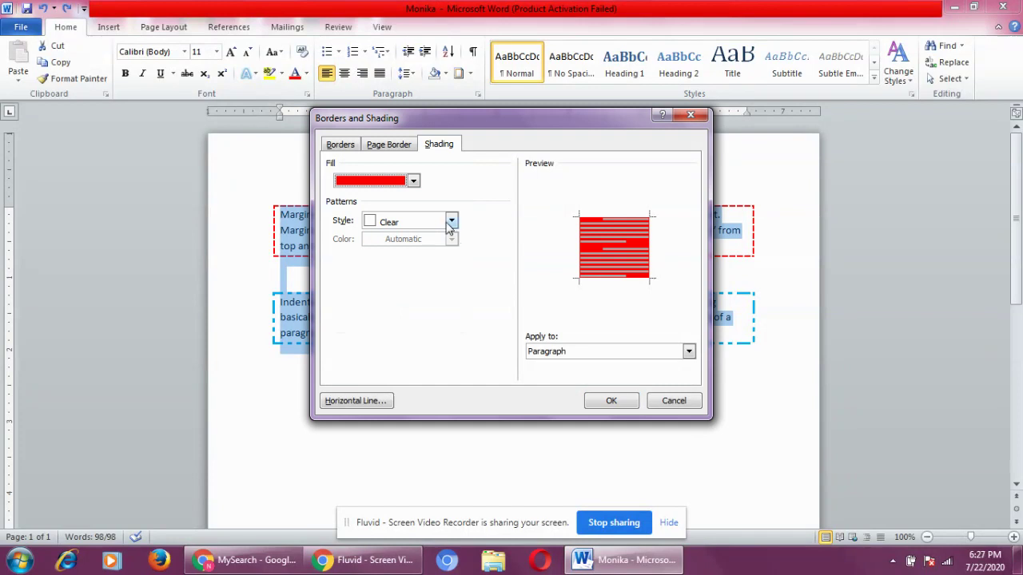
Add a 20% shading pattern in yellow, keep it applied to Paragraph, and confirm the shading.
click(448, 221)
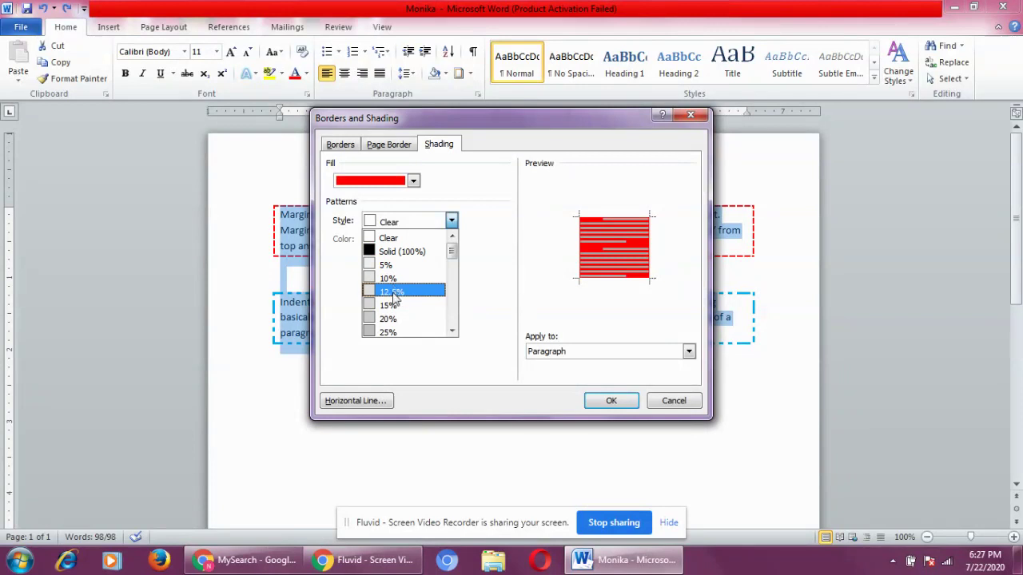
click(391, 318)
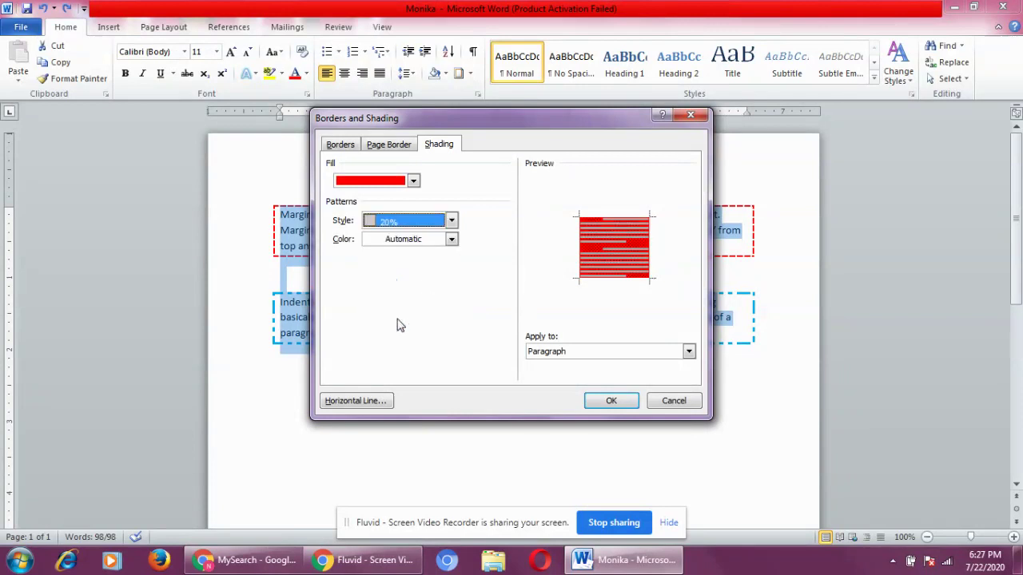
click(452, 240)
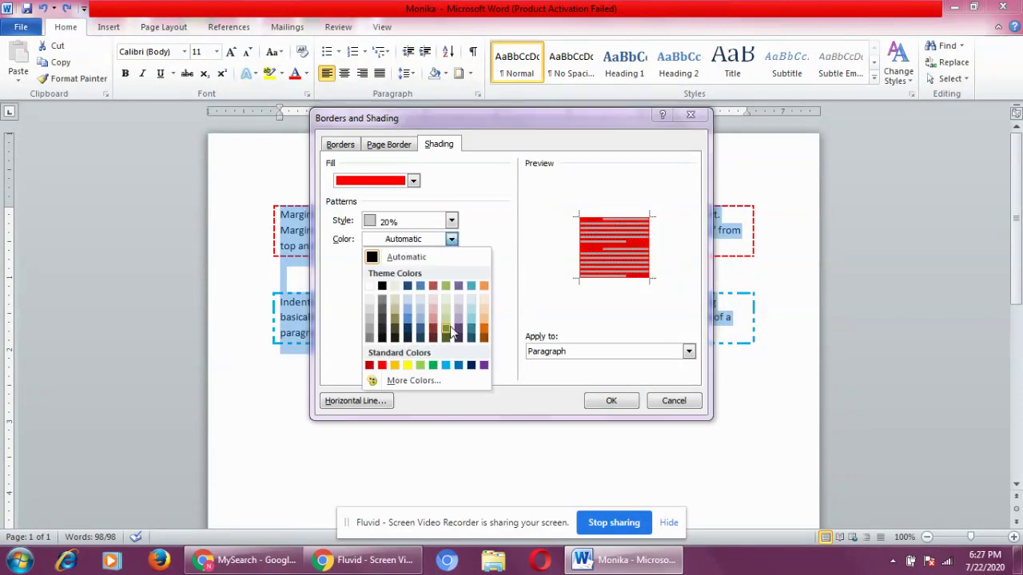
click(408, 366)
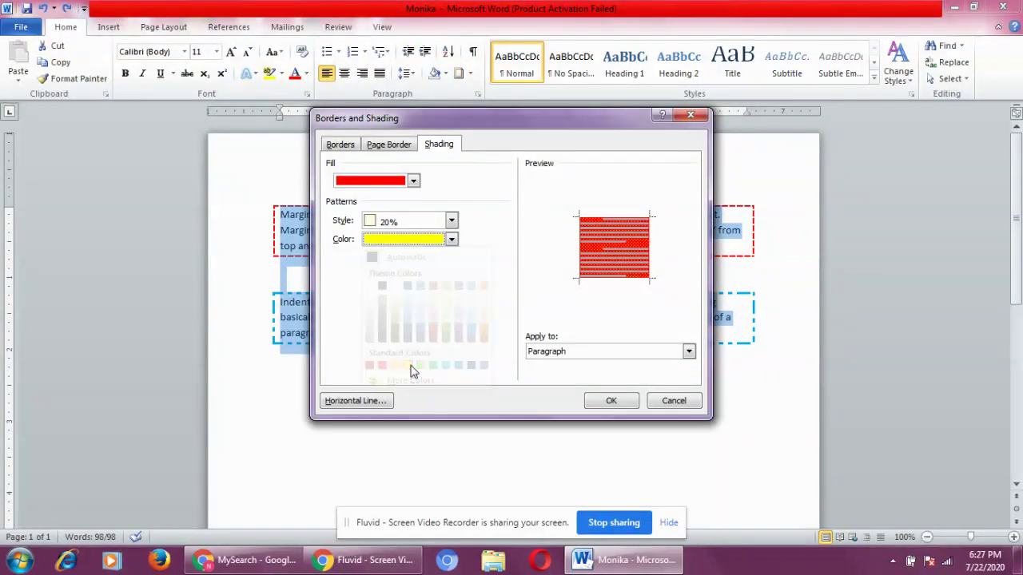
click(689, 352)
click(689, 352)
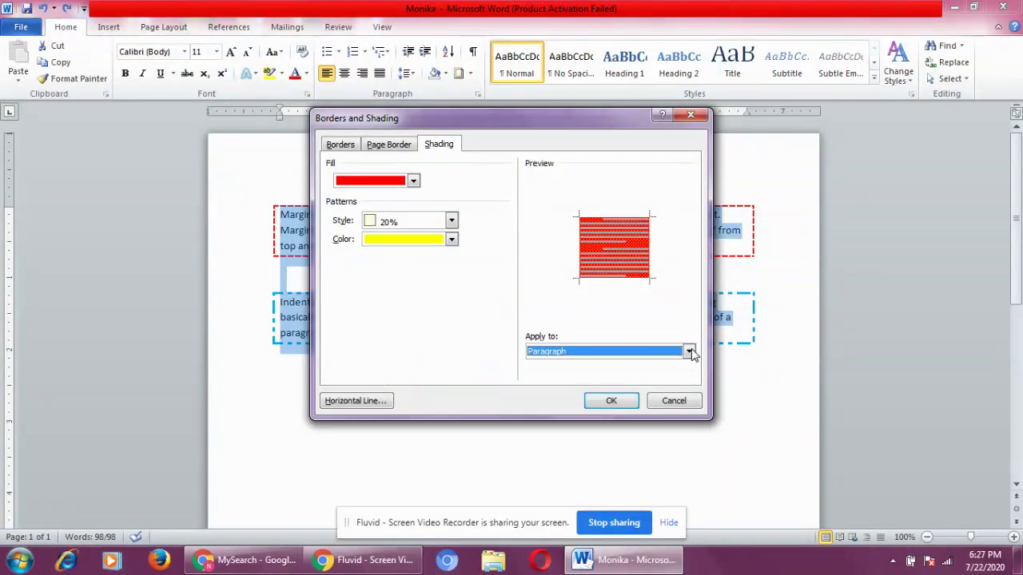
click(612, 401)
click(618, 399)
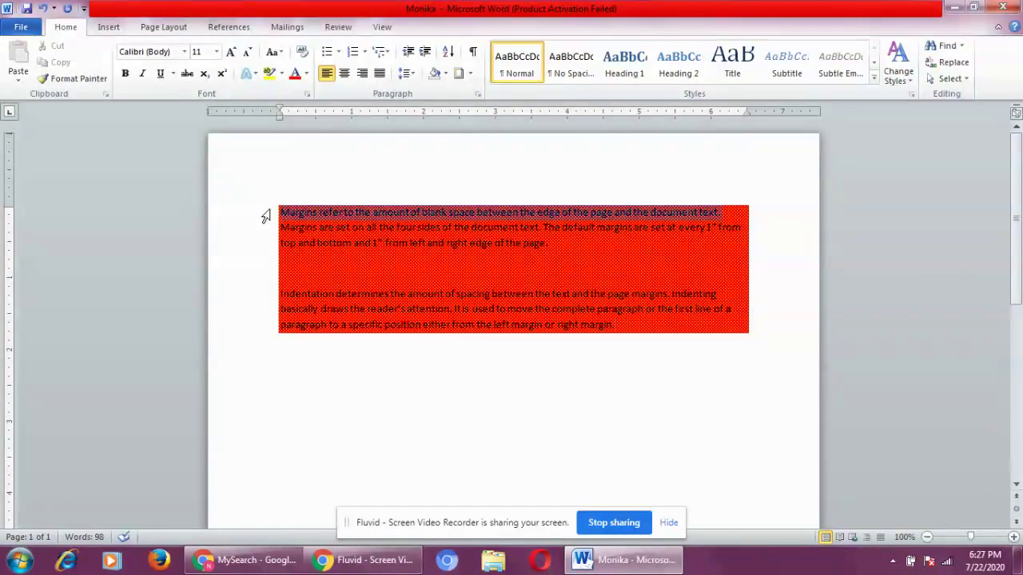
Undo the red shading and delete both the Margins and Indentation paragraphs from the page.
drag(267, 215, 279, 354)
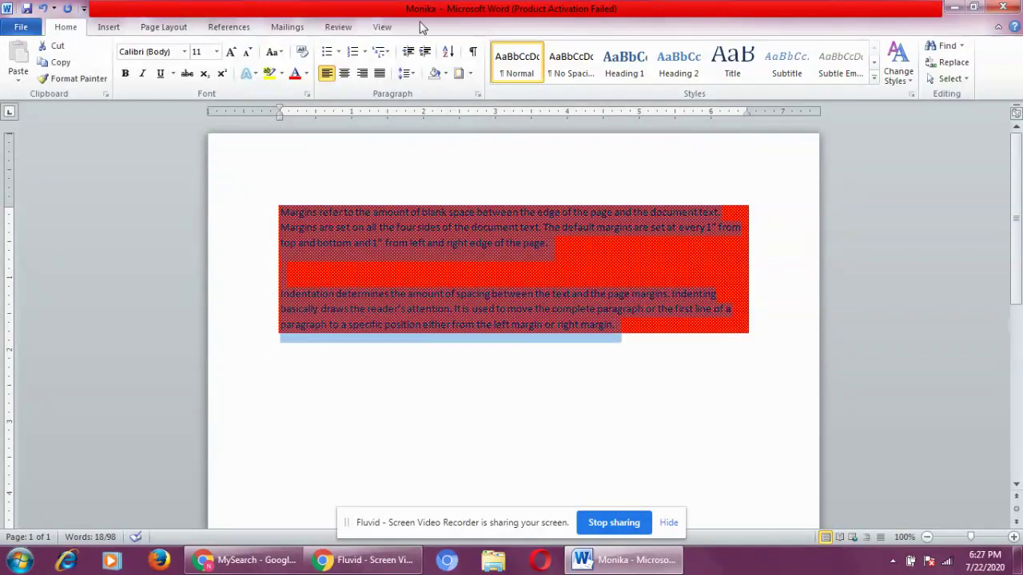
click(469, 74)
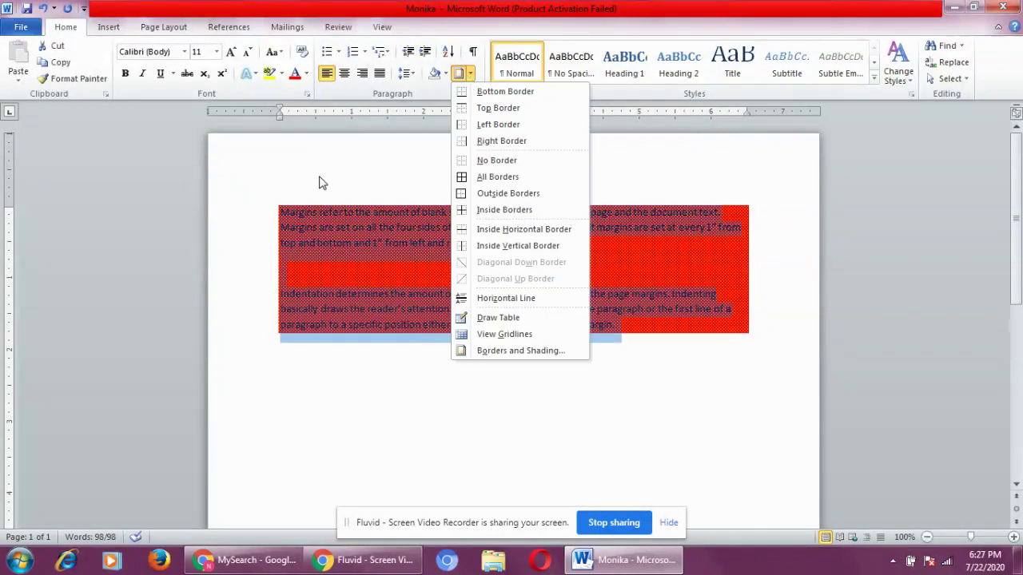
key(Escape)
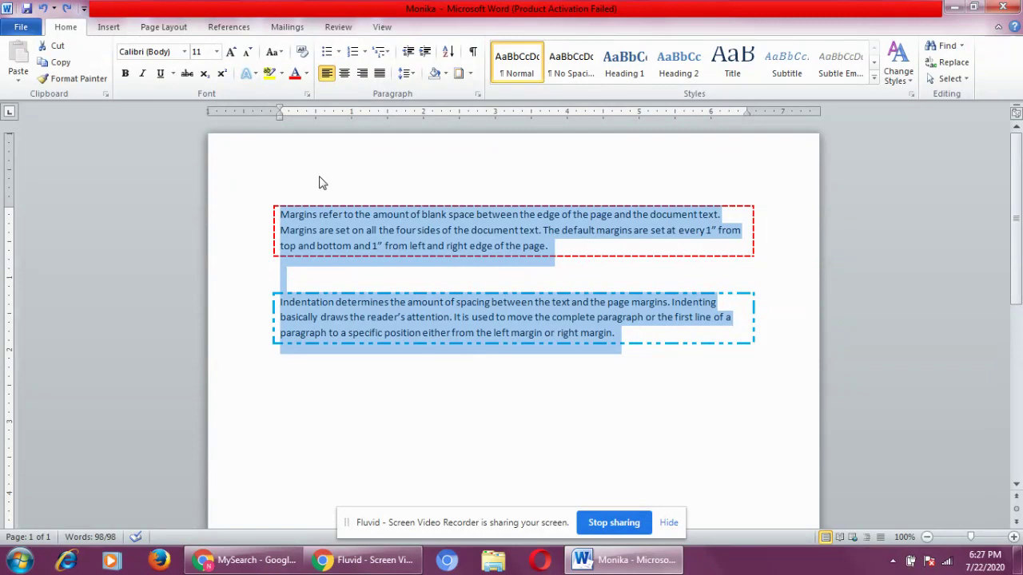
key(Delete)
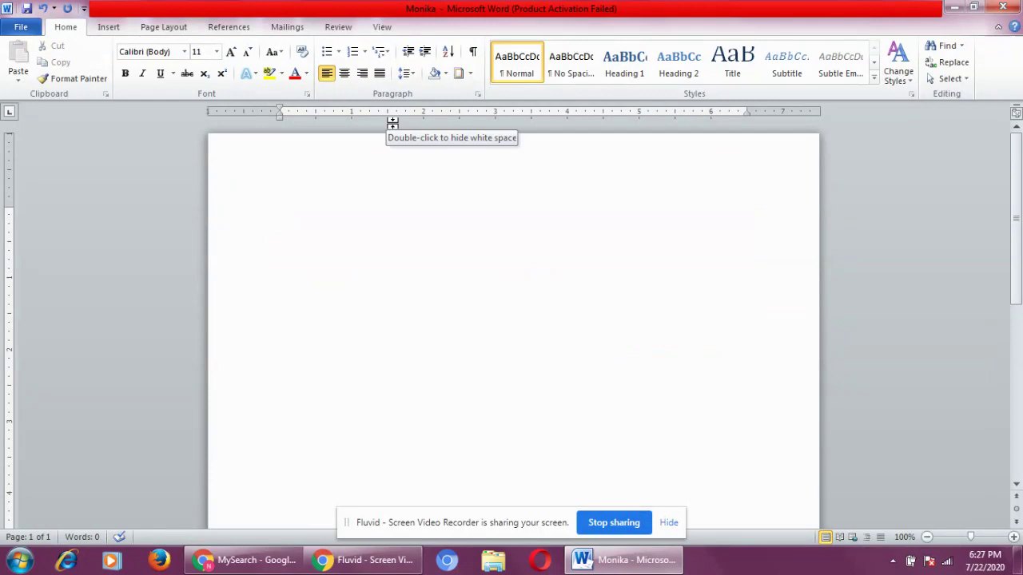
Browse the built-in cover page designs and insert the Alphabet cover page.
click(119, 29)
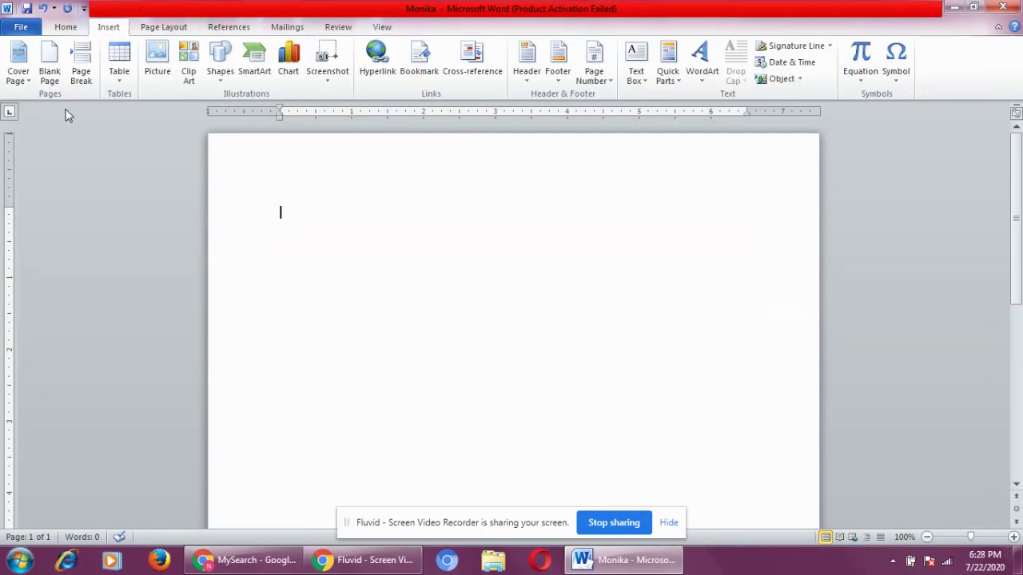
click(27, 82)
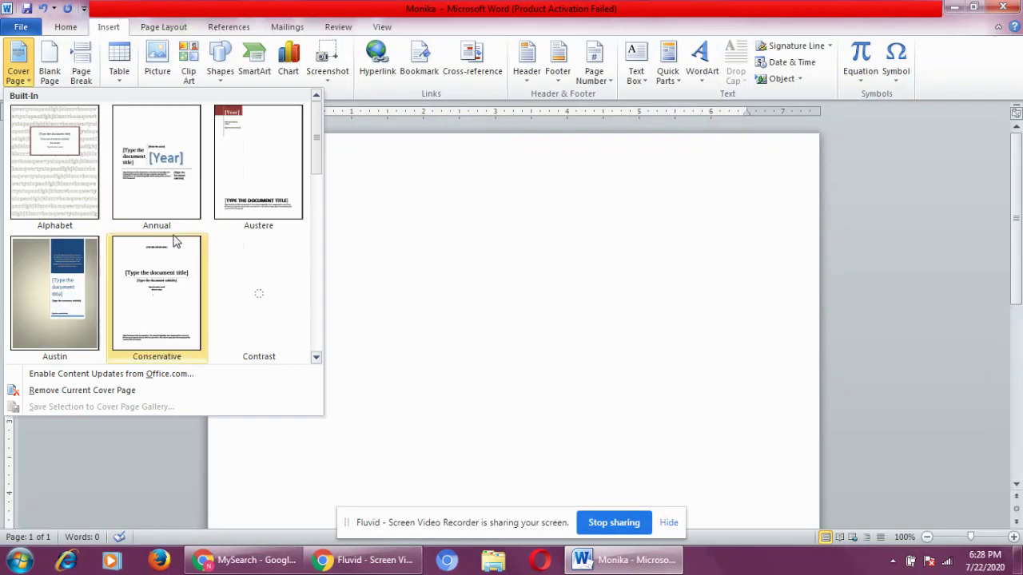
click(316, 358)
click(316, 358)
click(317, 358)
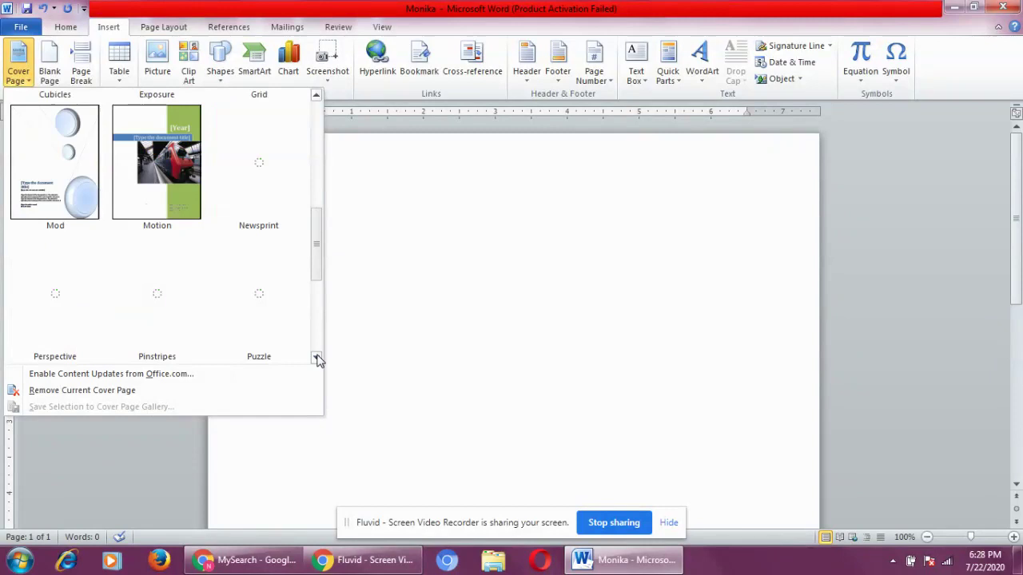
click(316, 358)
click(316, 358)
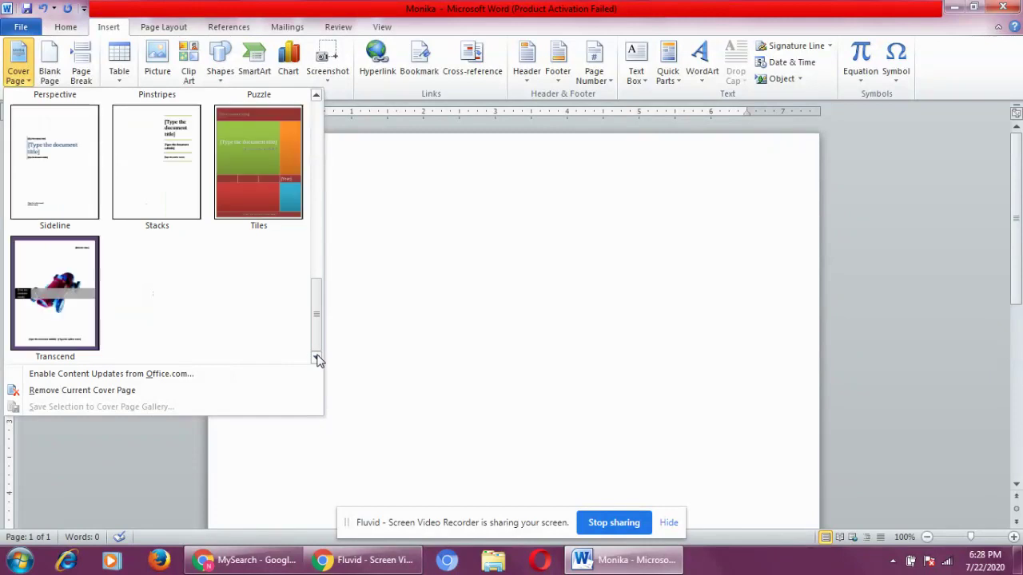
click(315, 96)
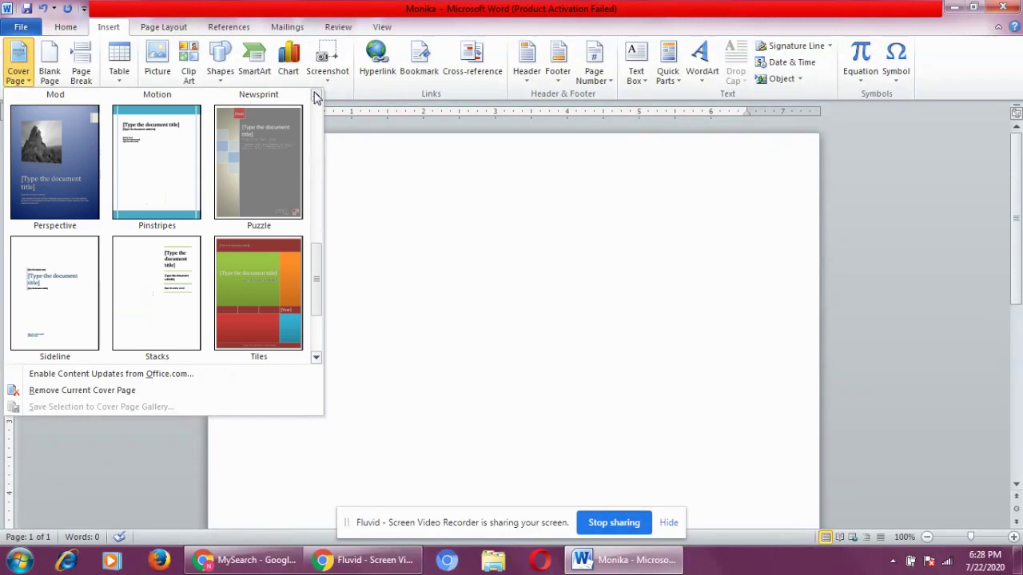
click(315, 95)
click(315, 96)
click(315, 96)
click(316, 96)
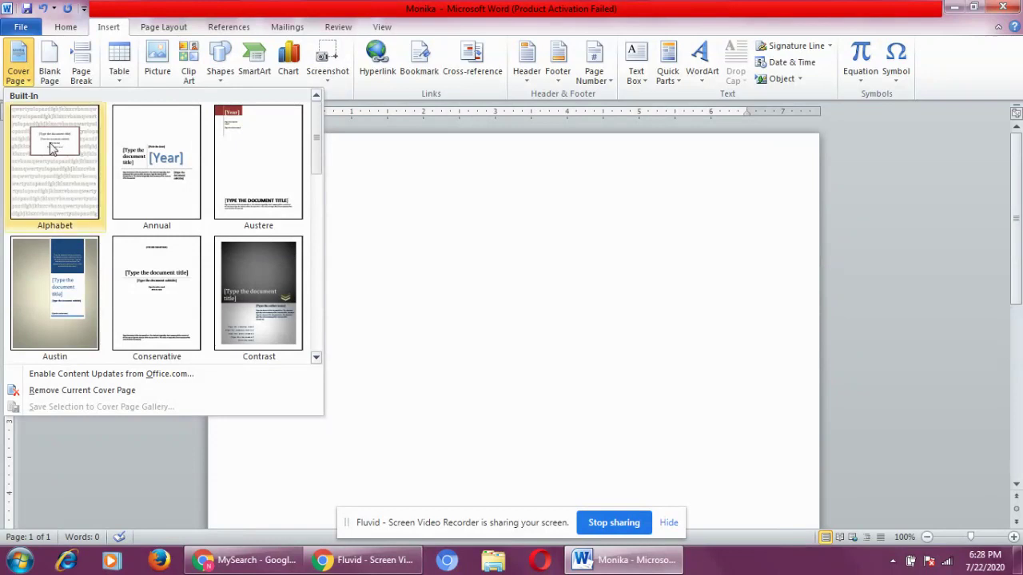
click(88, 157)
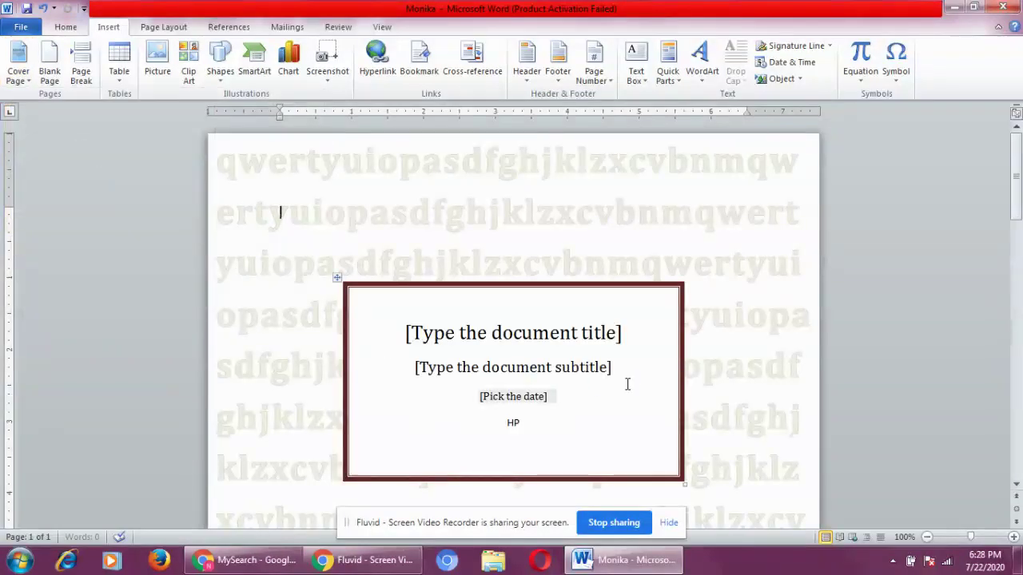
Replace the document title placeholder on the cover page with LOGIX.
click(1016, 485)
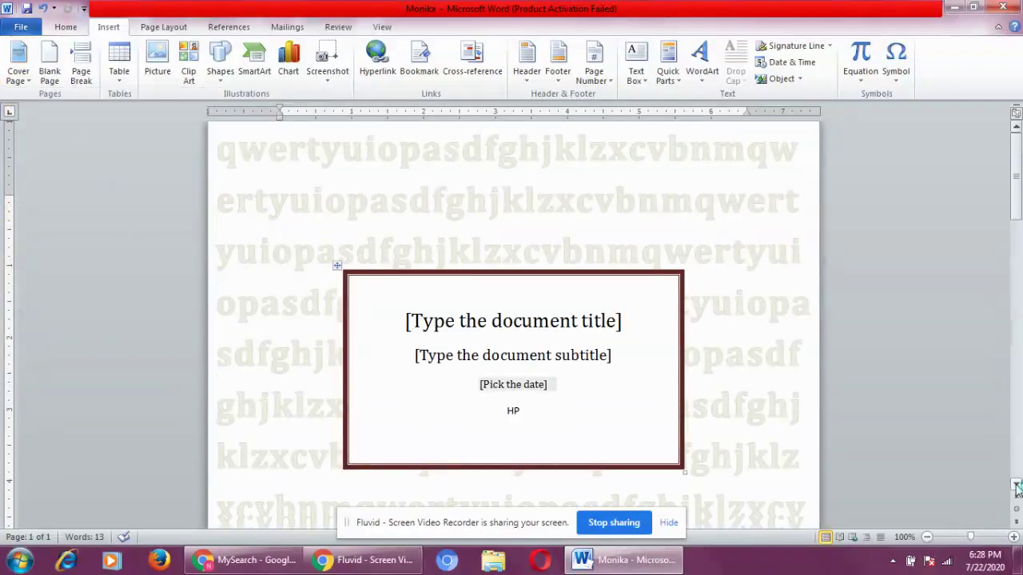
click(1016, 486)
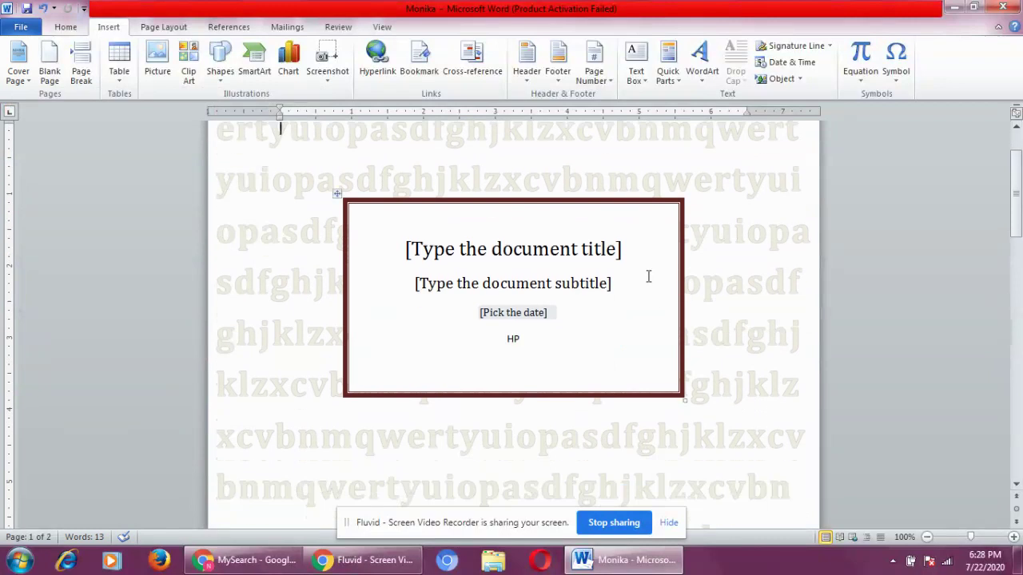
click(616, 257)
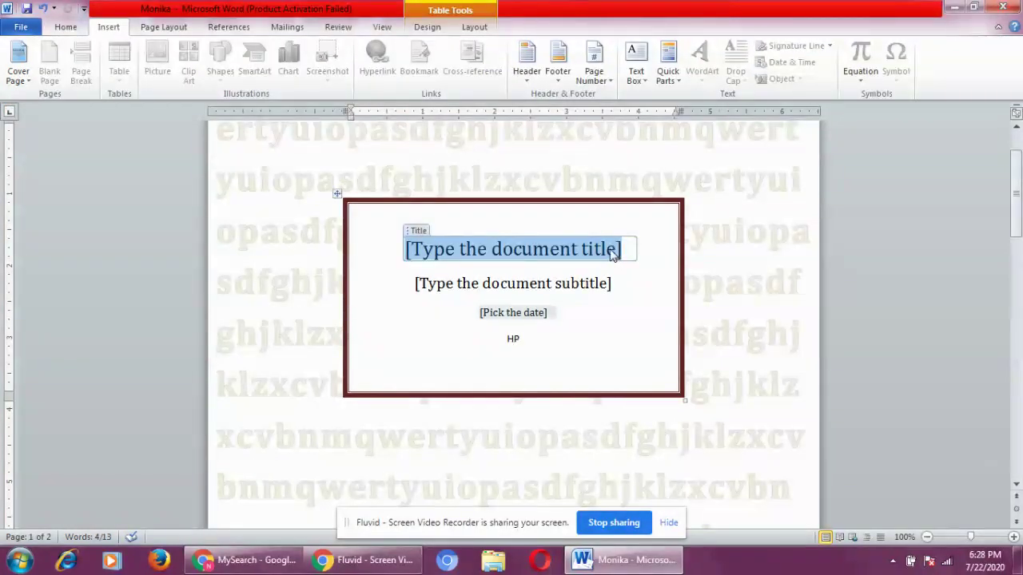
key(BackSpace)
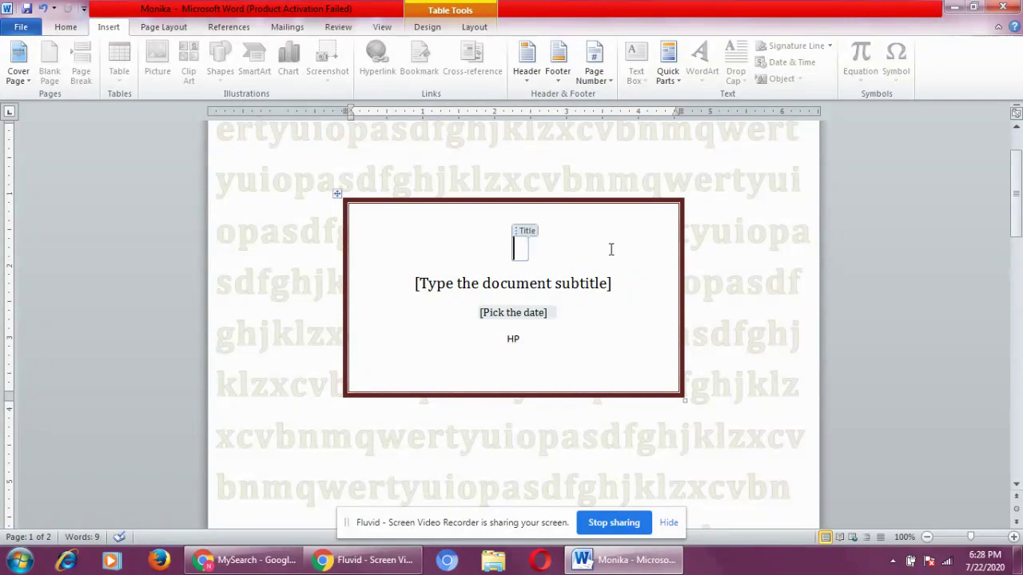
text(LOG)
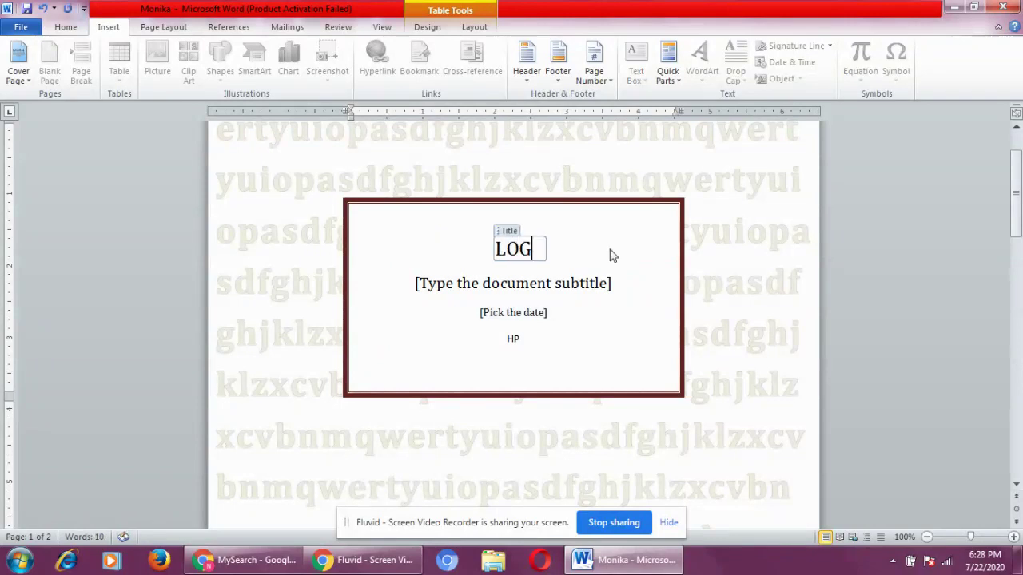
text(IX)
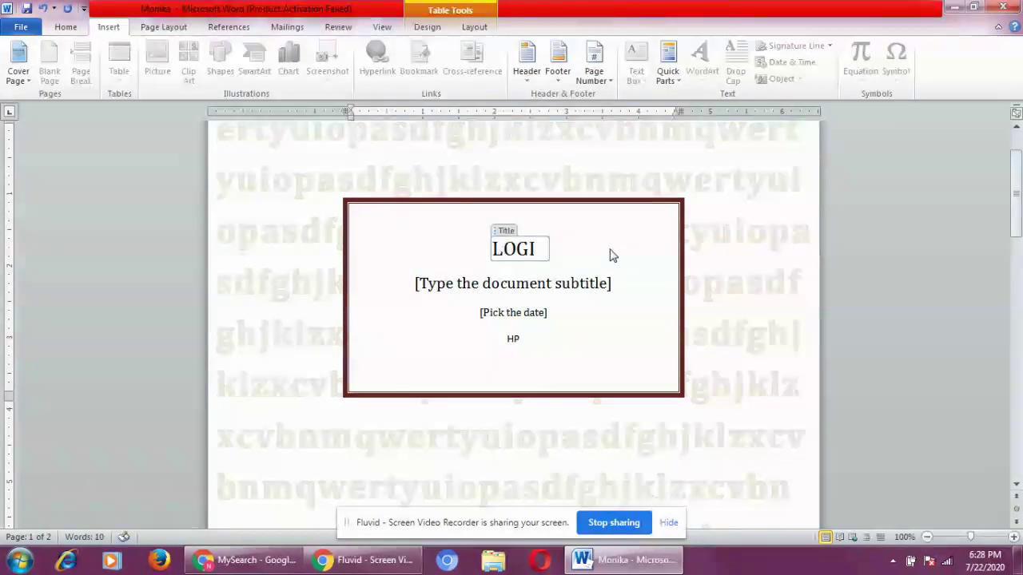
Fill in CLASS 5 as the cover page subtitle and pick 7/23/2020 as its date.
click(562, 288)
text(C)
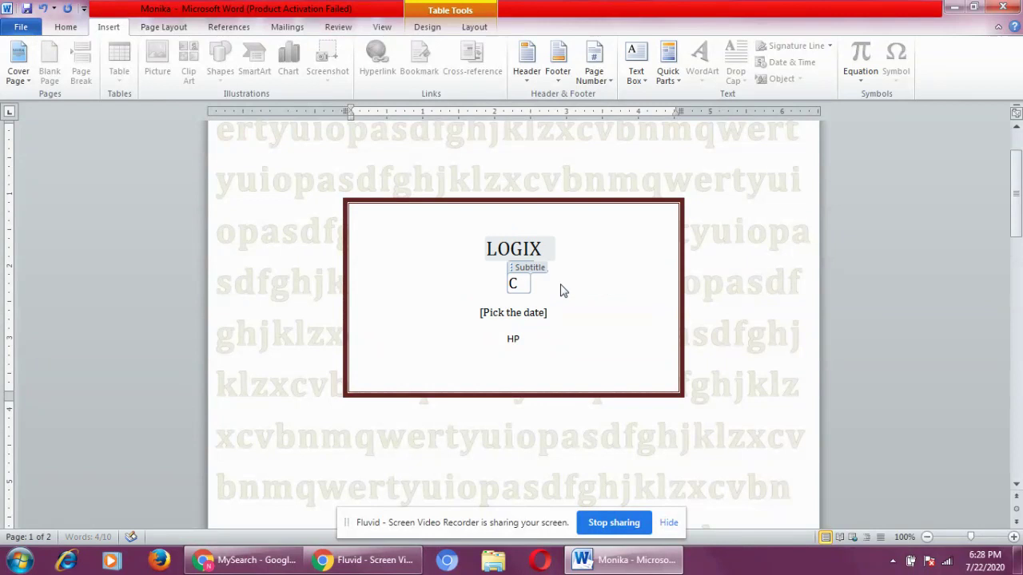
text(LASS 5)
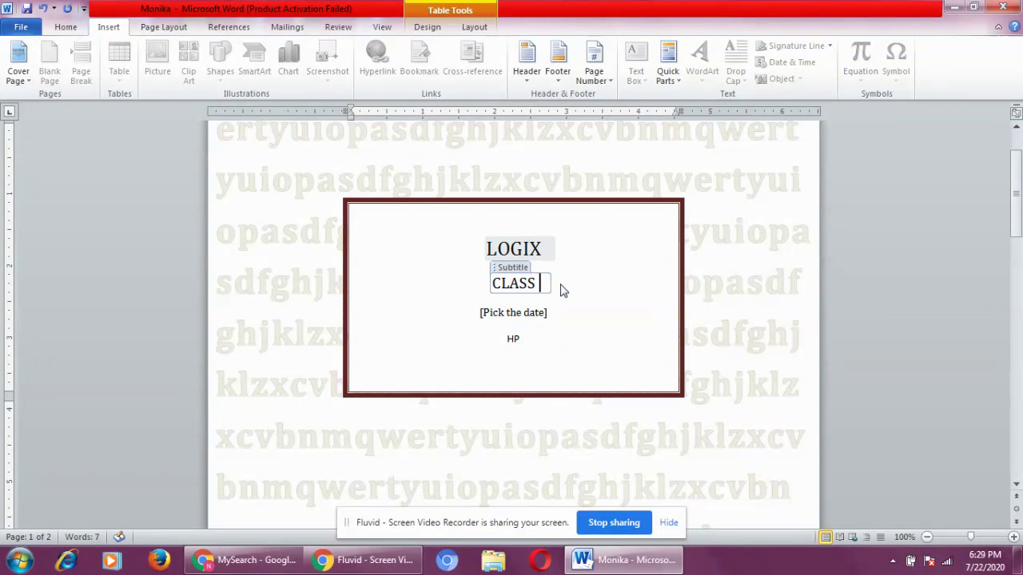
click(529, 319)
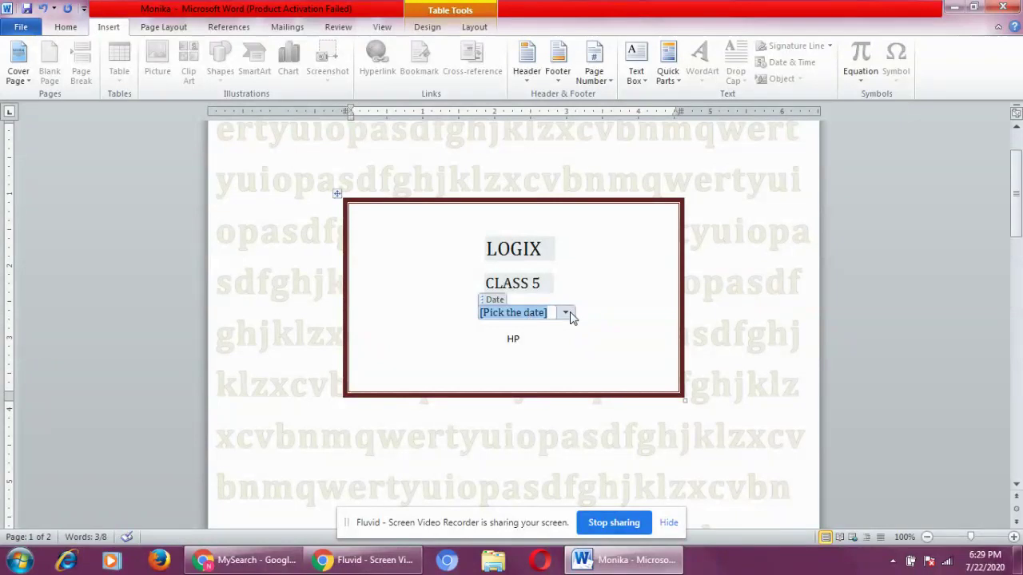
click(567, 314)
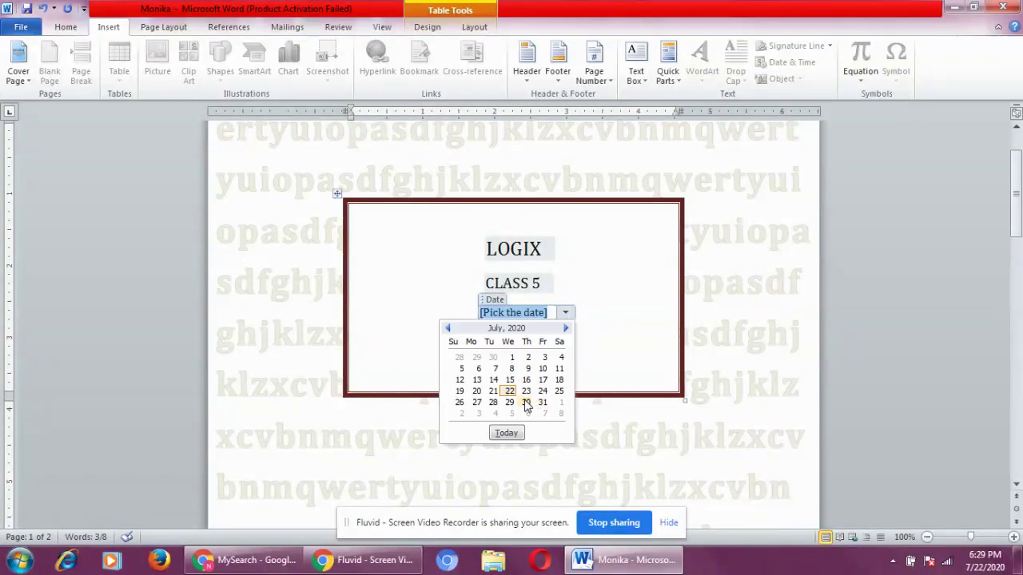
click(526, 391)
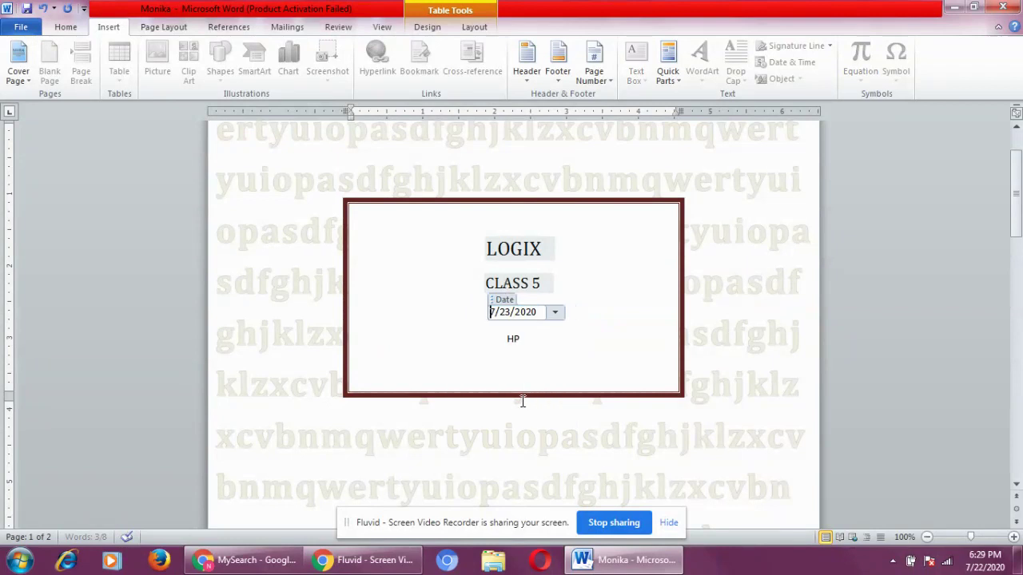
Replace the author text HP on the cover page with KIPS PUBLICATIONS.
click(516, 339)
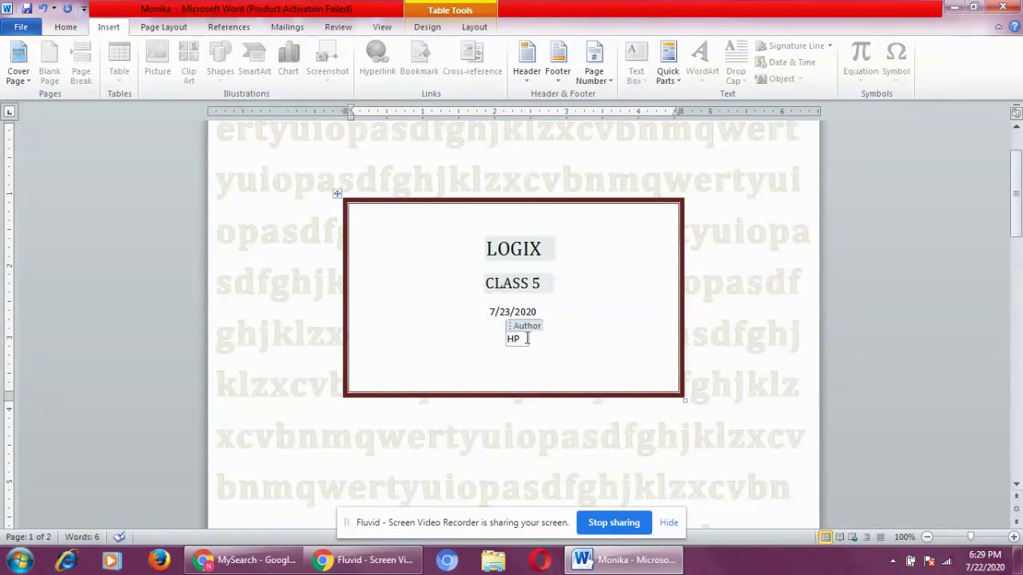
key(BackSpace)
key(BackSpace)
key(BackSpace)
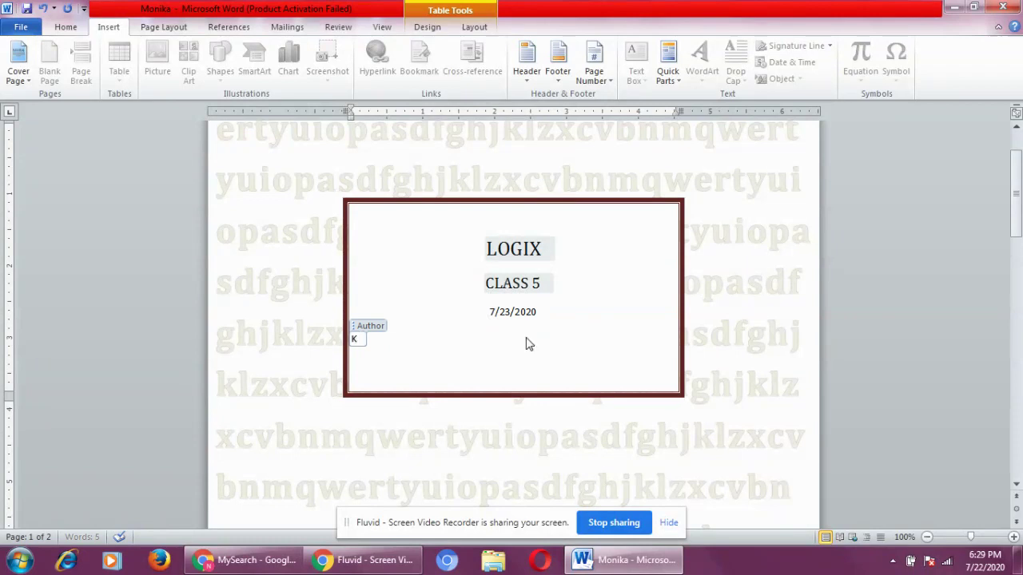
text(KIPS PUN)
key(BackSpace)
text(BLICATIONS)
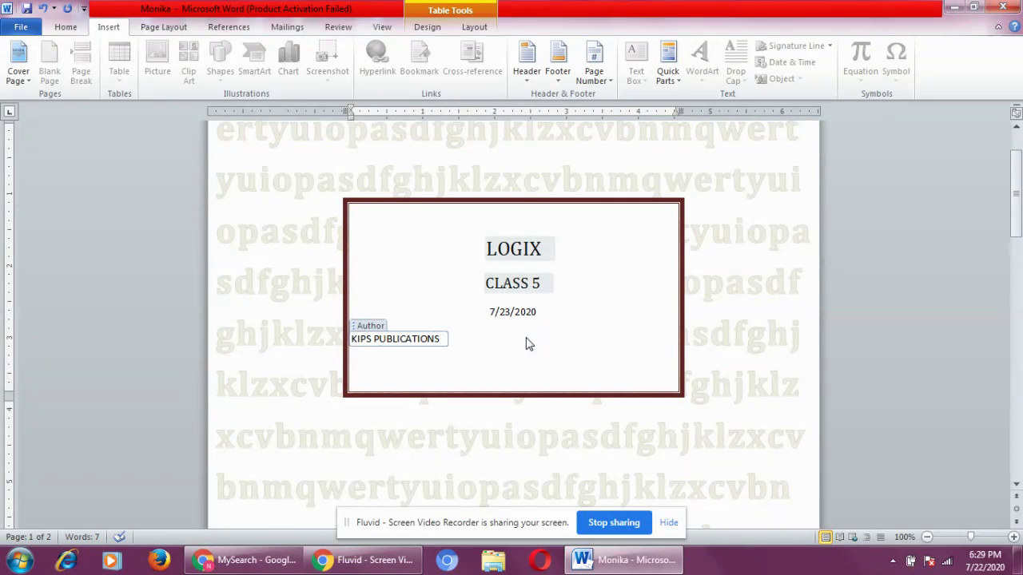
click(530, 376)
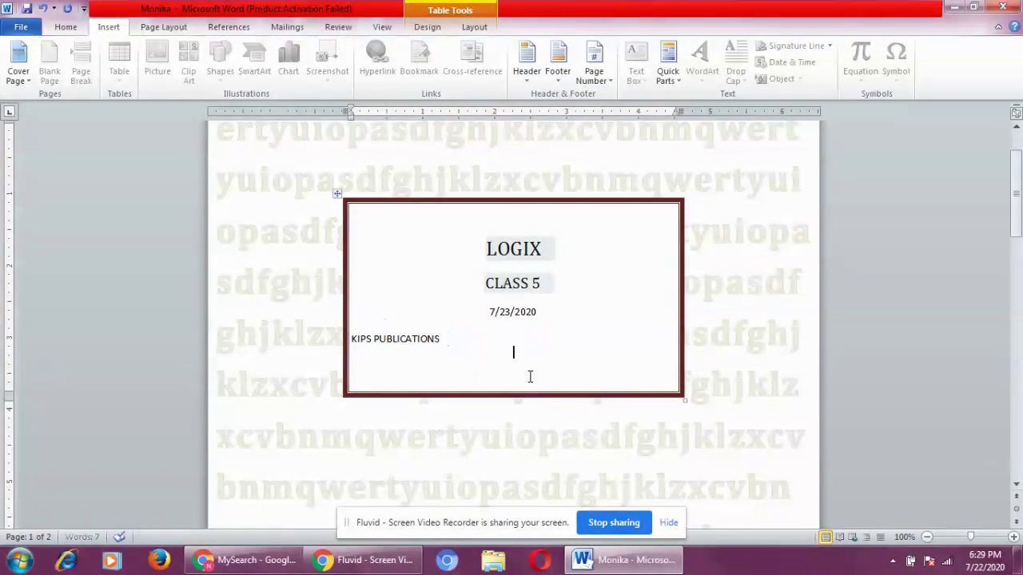
Review the filled-in cover page, then select its framed table and look through the table design and layout options.
click(1016, 485)
drag(1016, 484, 1015, 484)
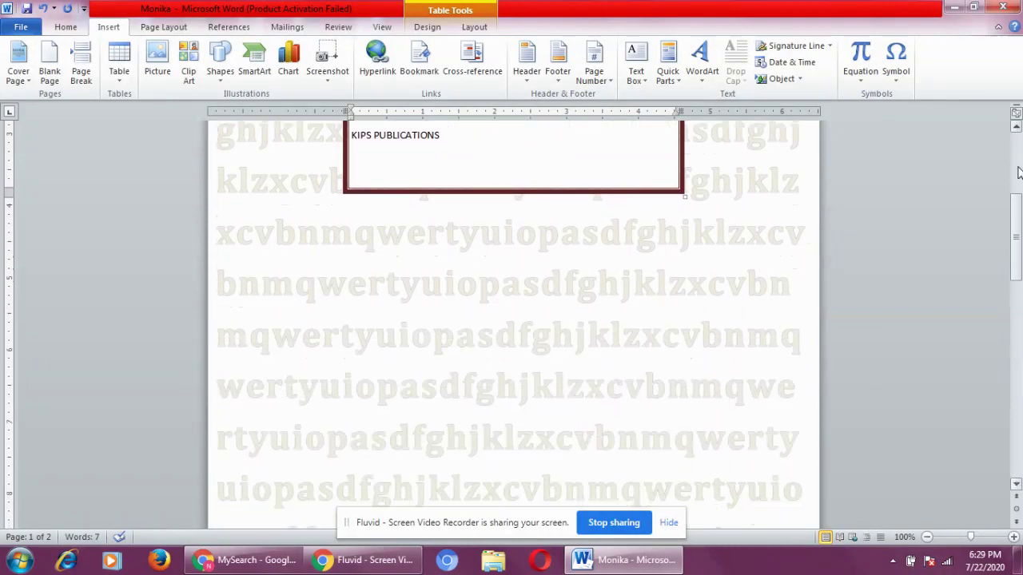
drag(1017, 132, 1017, 131)
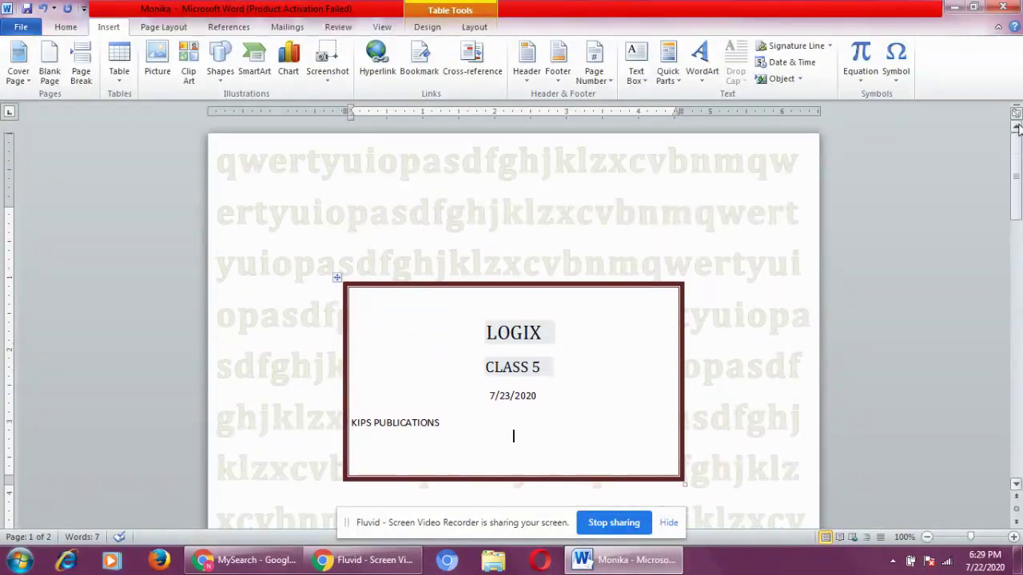
click(336, 278)
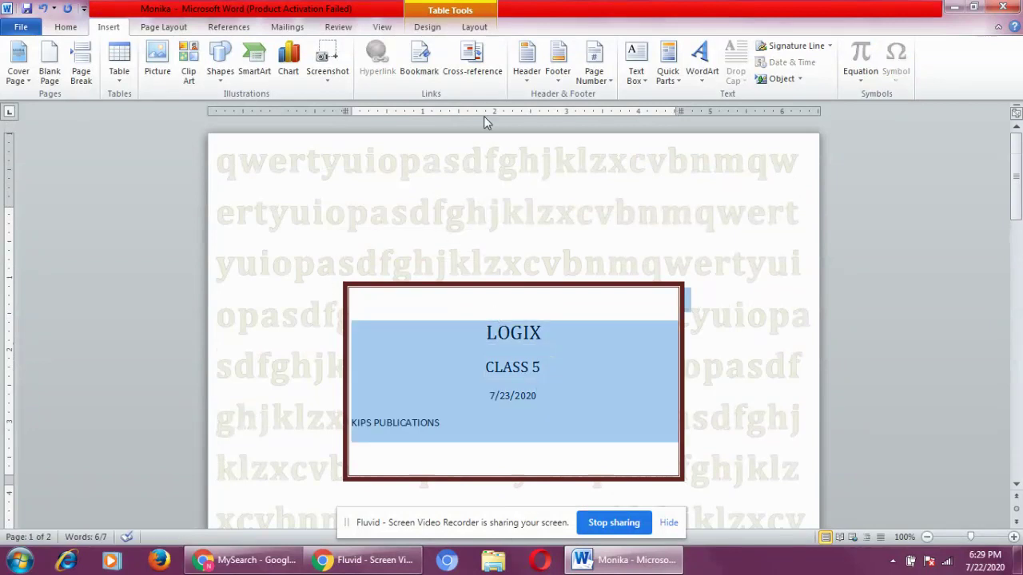
click(428, 28)
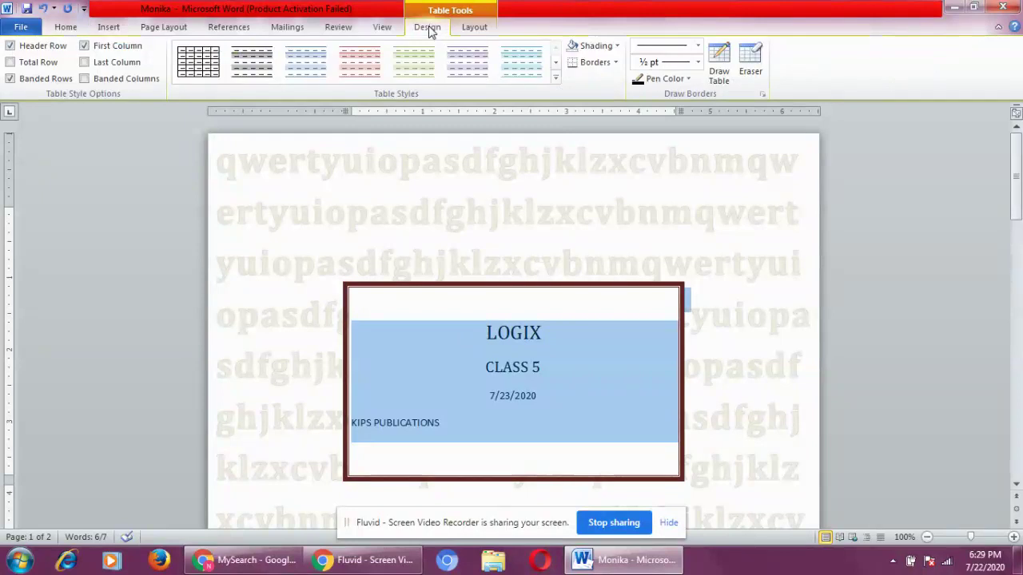
click(466, 29)
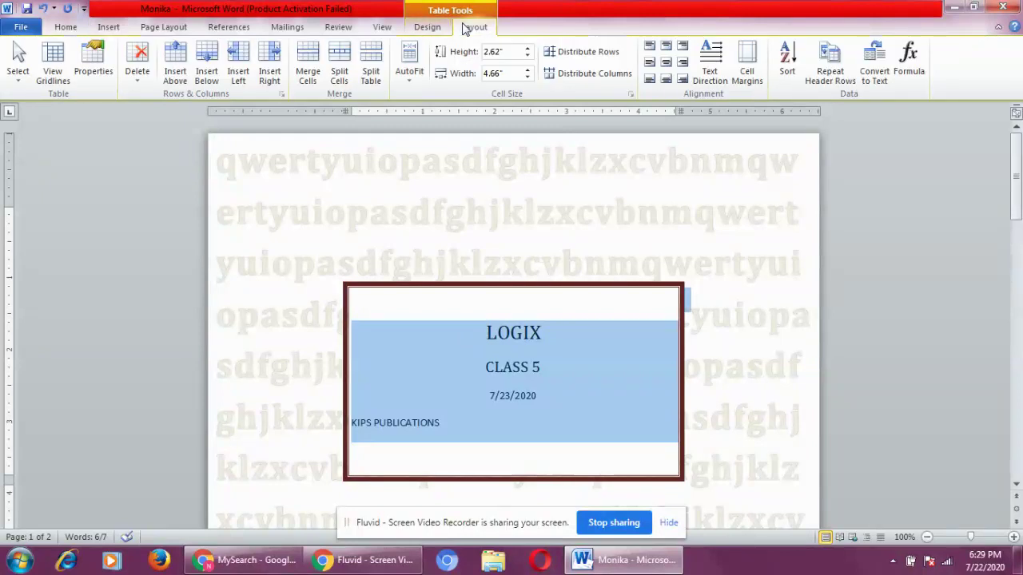
click(428, 28)
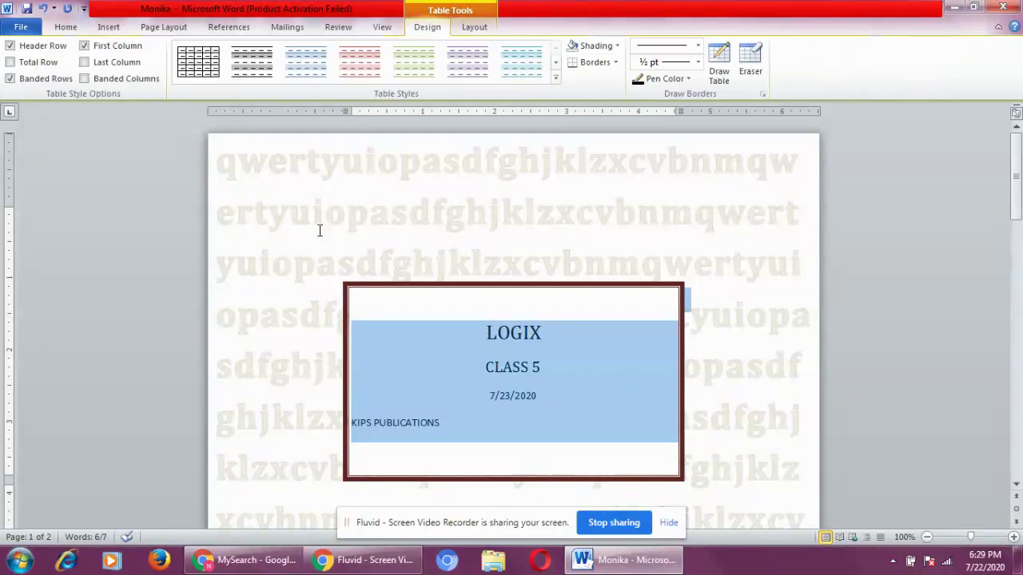
Select the framed cover page table again and apply the first built-in table style, in black, to it.
click(368, 268)
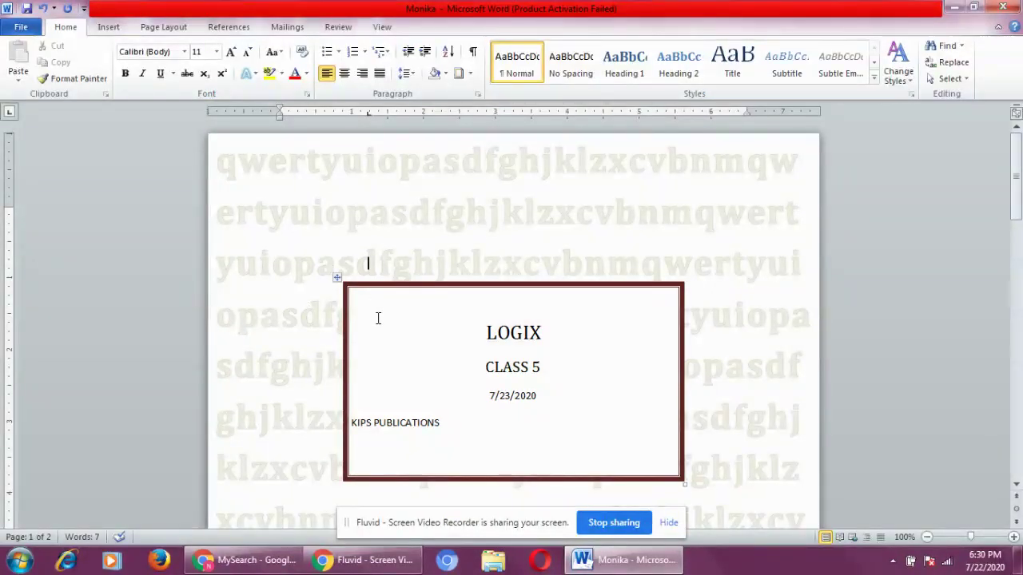
click(315, 249)
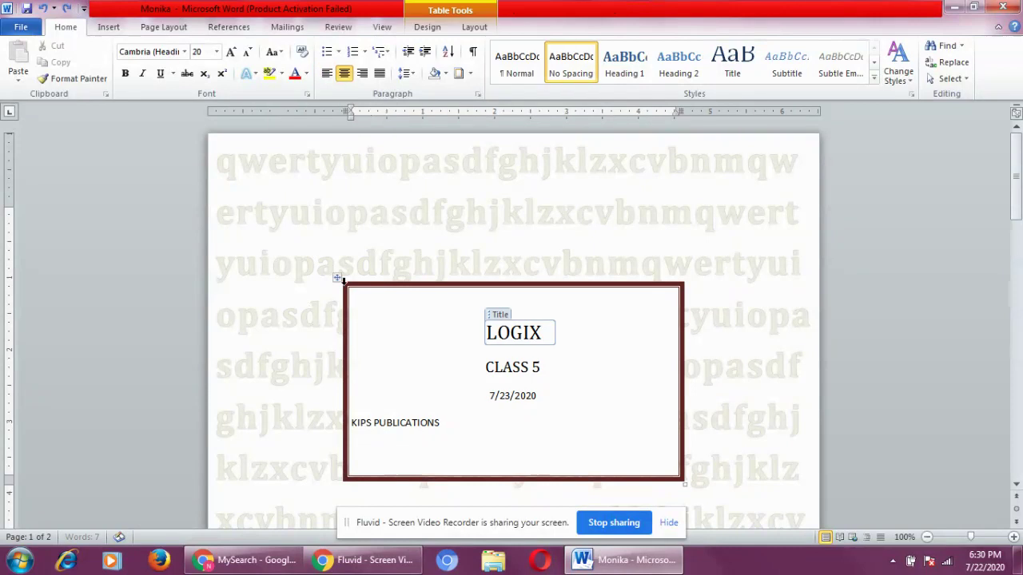
click(334, 281)
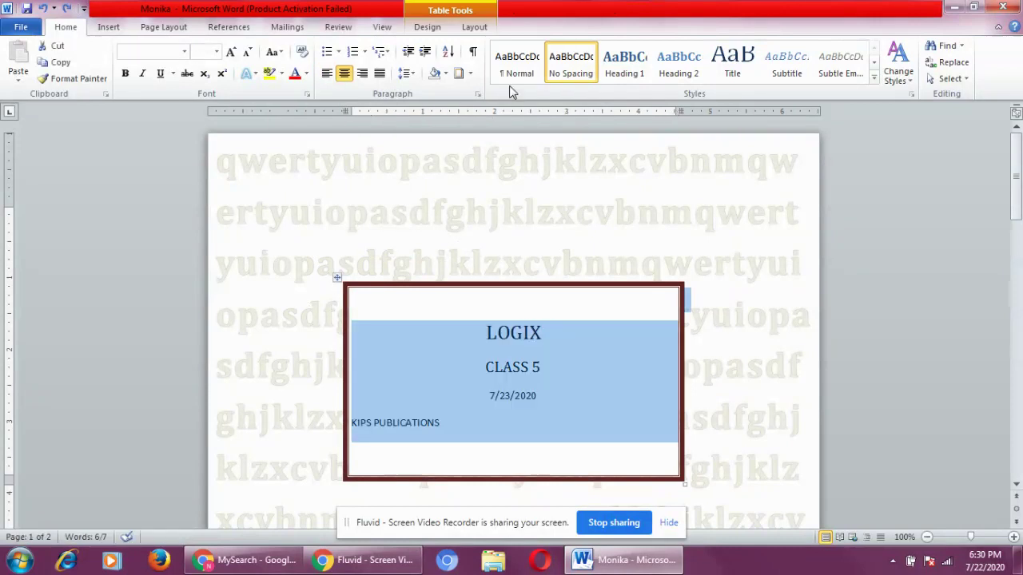
click(438, 26)
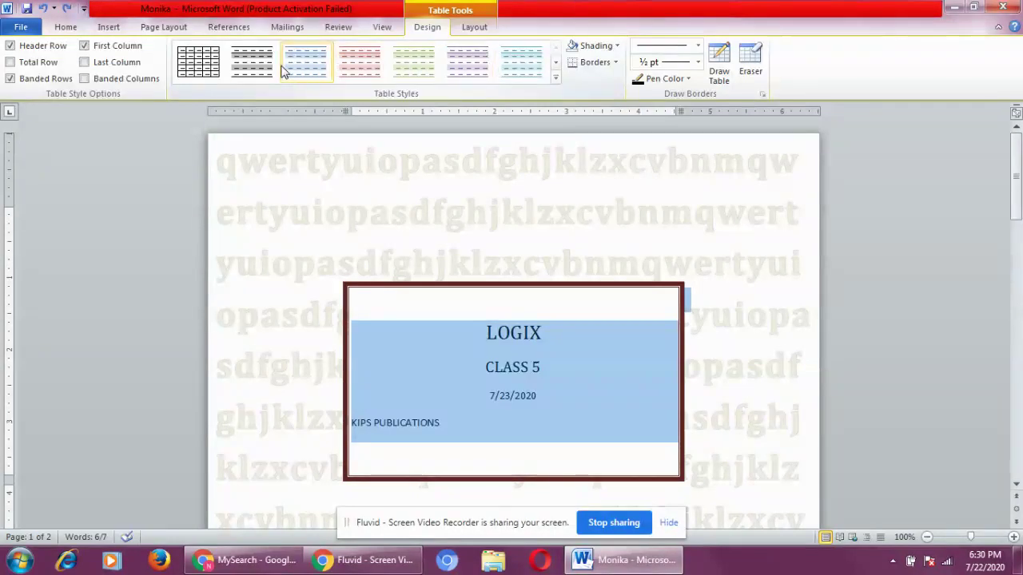
click(557, 79)
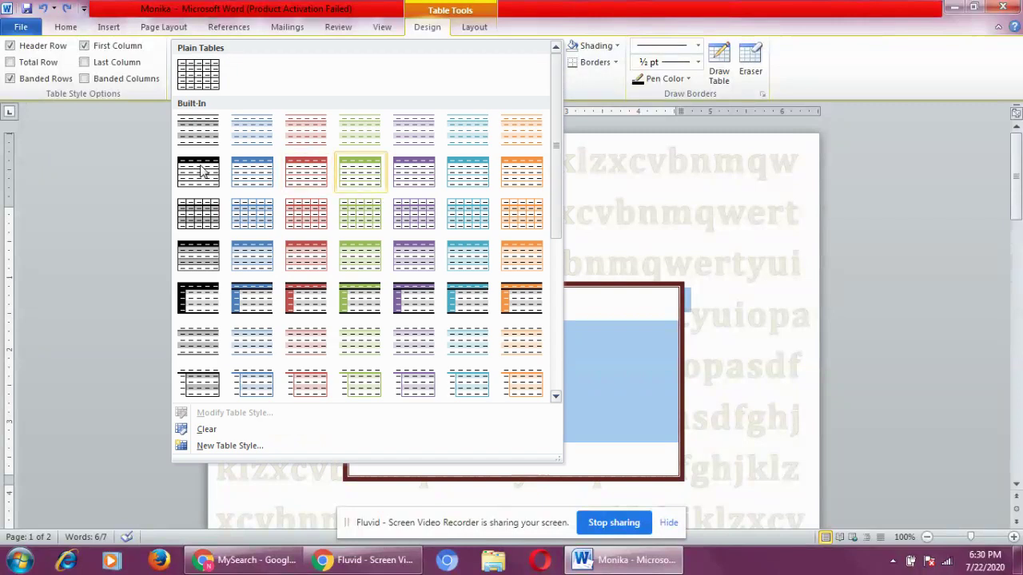
click(195, 130)
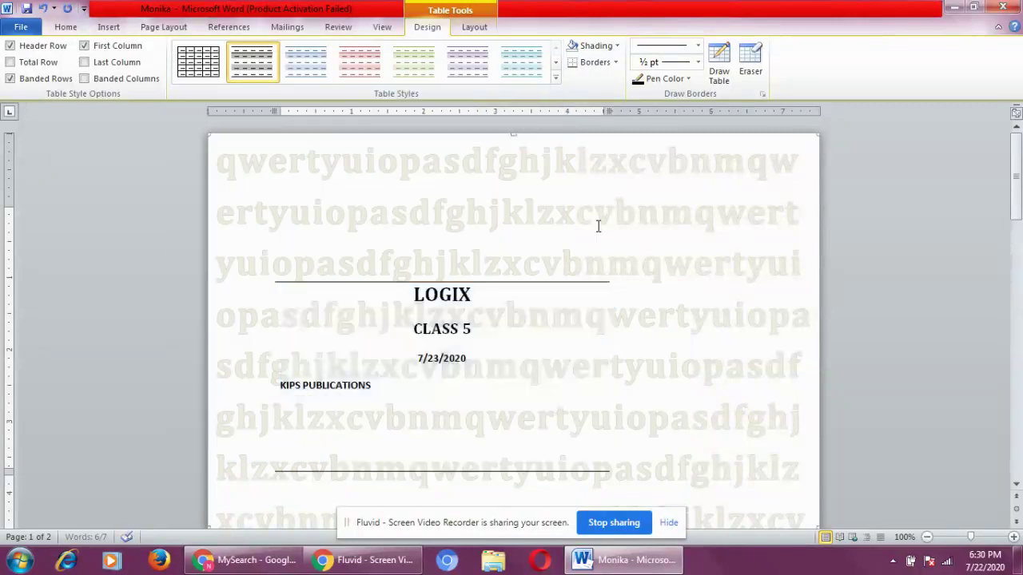
Undo the table style along with the author text entry on the cover page.
click(598, 226)
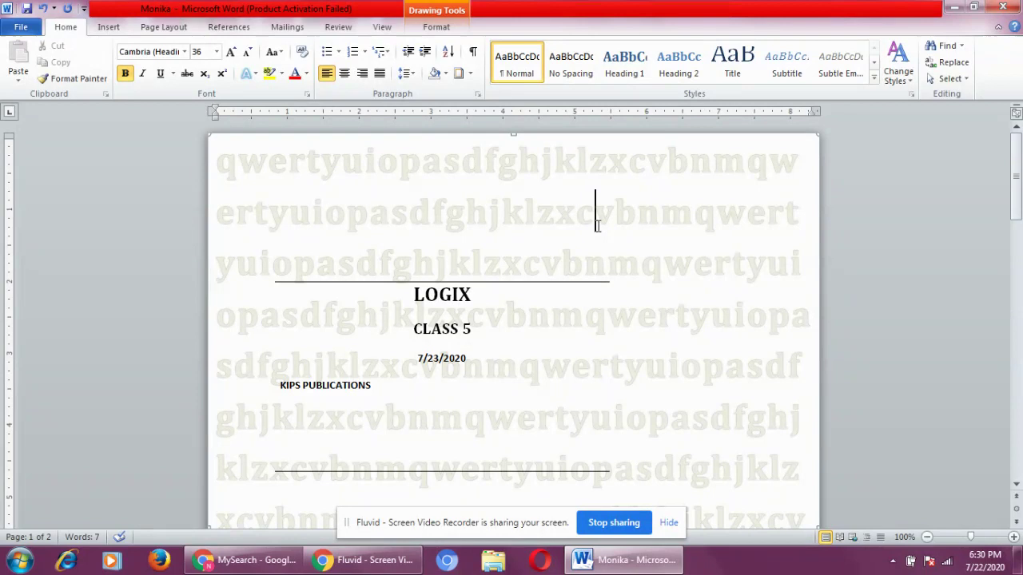
key(ctrl+z)
key(ctrl+z)
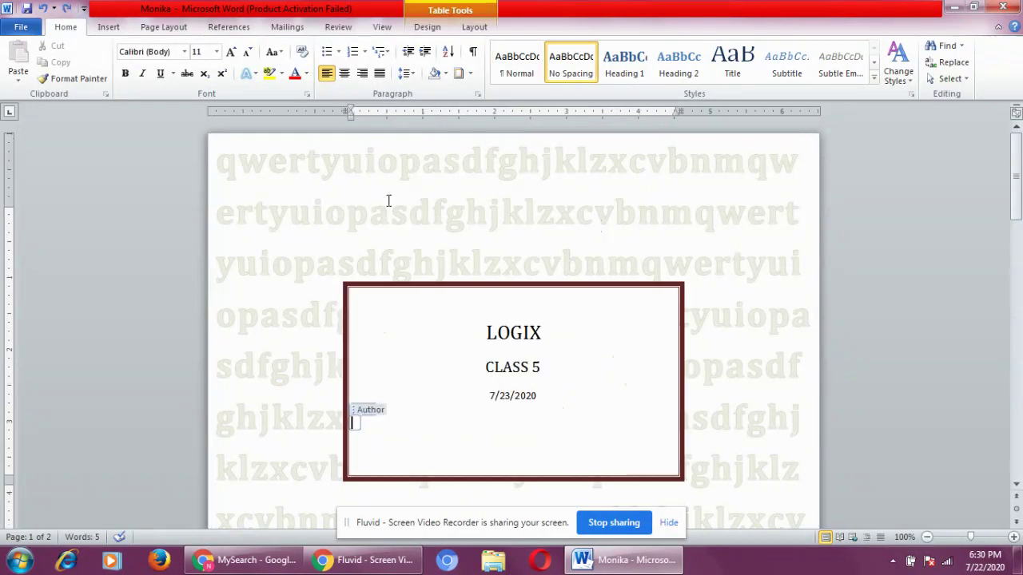